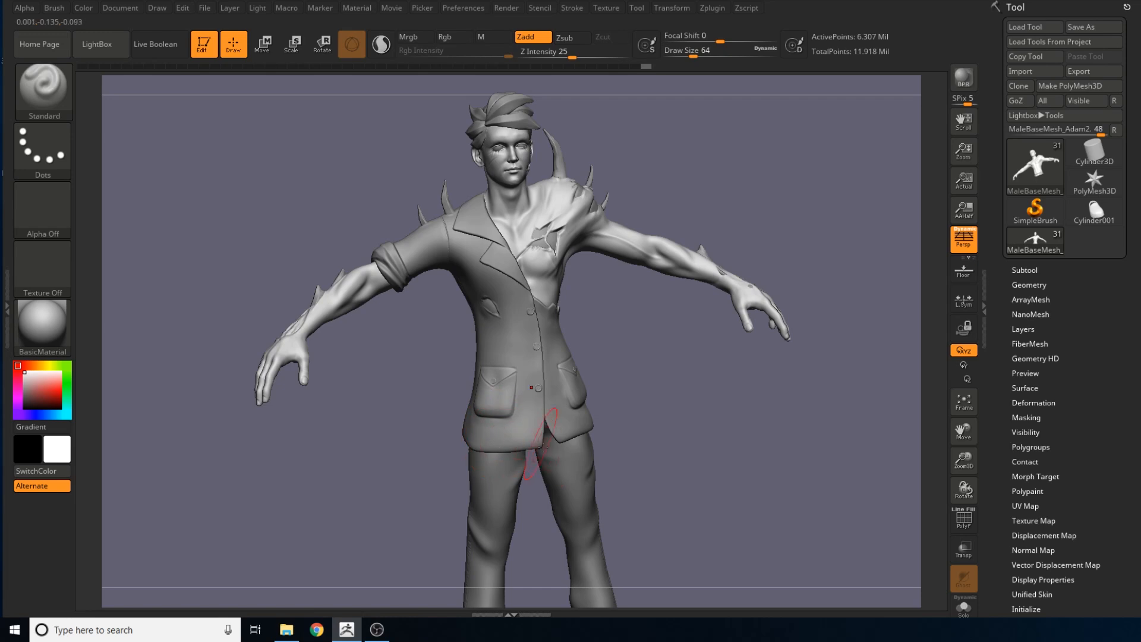
Examine the full character sculpt from the front and sides, from the head down to the shoes
left_click_drag(657, 546, 651, 470, "alt")
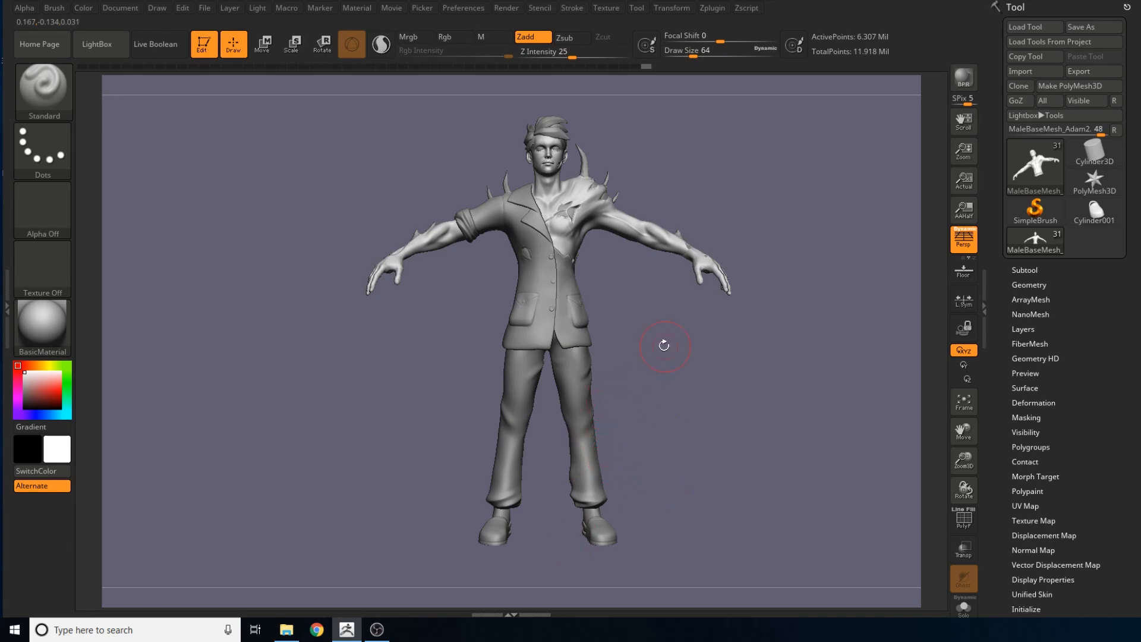
left_click_drag(664, 346, 660, 466, "alt")
mouse_move(851, 354)
left_mouse_down()
mouse_move(792, 389)
mouse_move(857, 379)
mouse_move(846, 357)
left_mouse_up()
left_click_drag(827, 303, 683, 572, "alt")
left_click_drag(747, 221, 779, 227)
left_click_drag(783, 288, 756, 373)
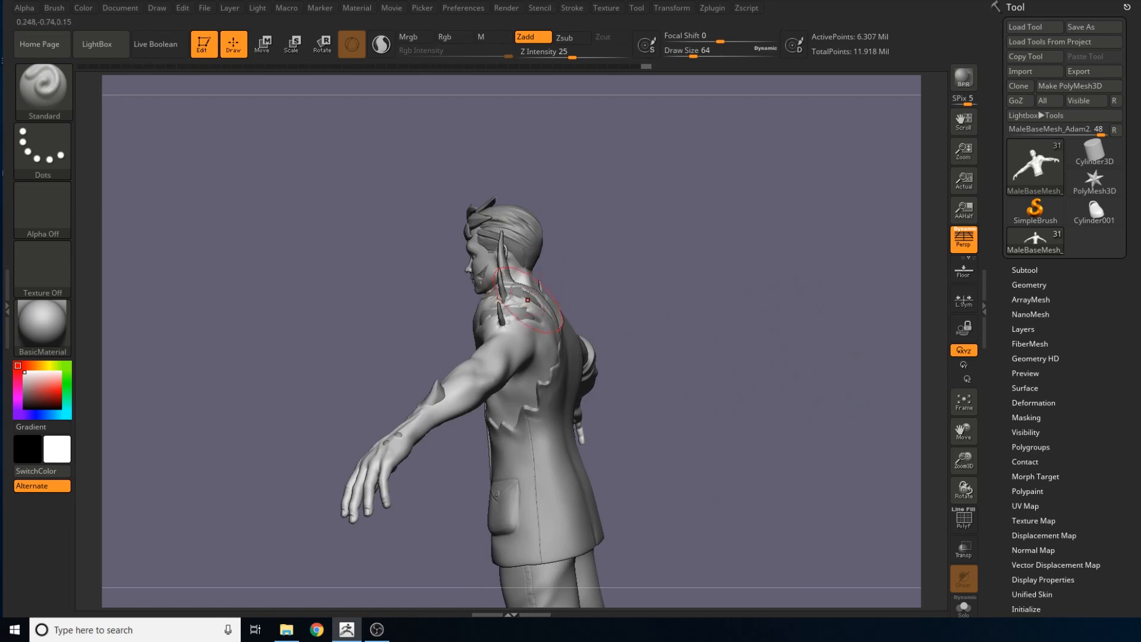
left_click_drag(628, 354, 689, 351)
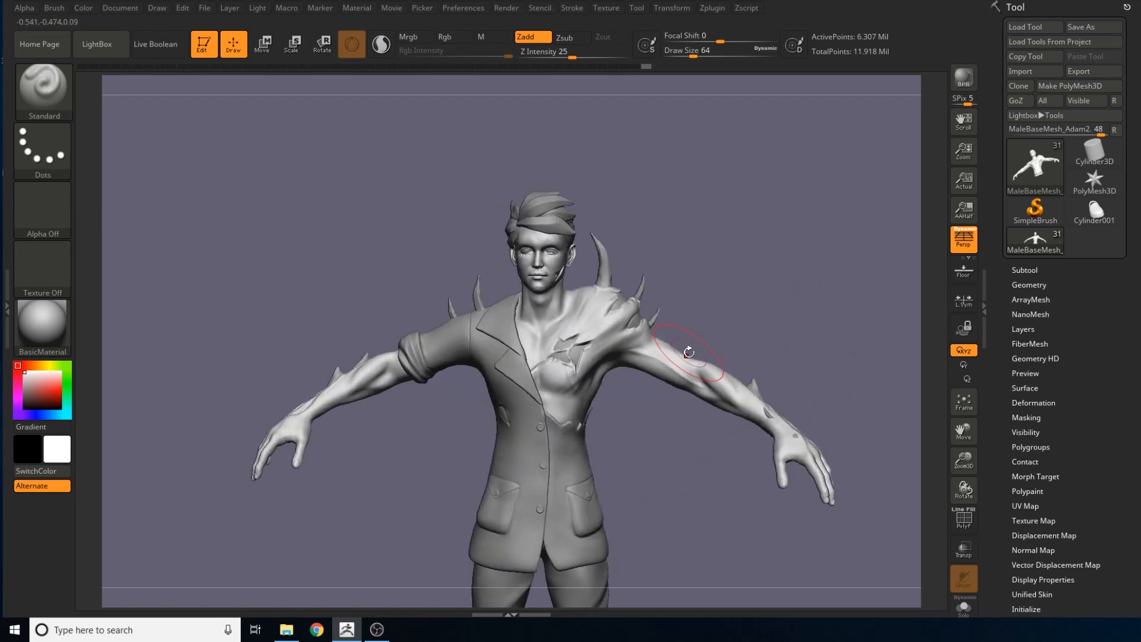
left_click_drag(707, 456, 688, 459, "alt")
left_click_drag(733, 356, 699, 358)
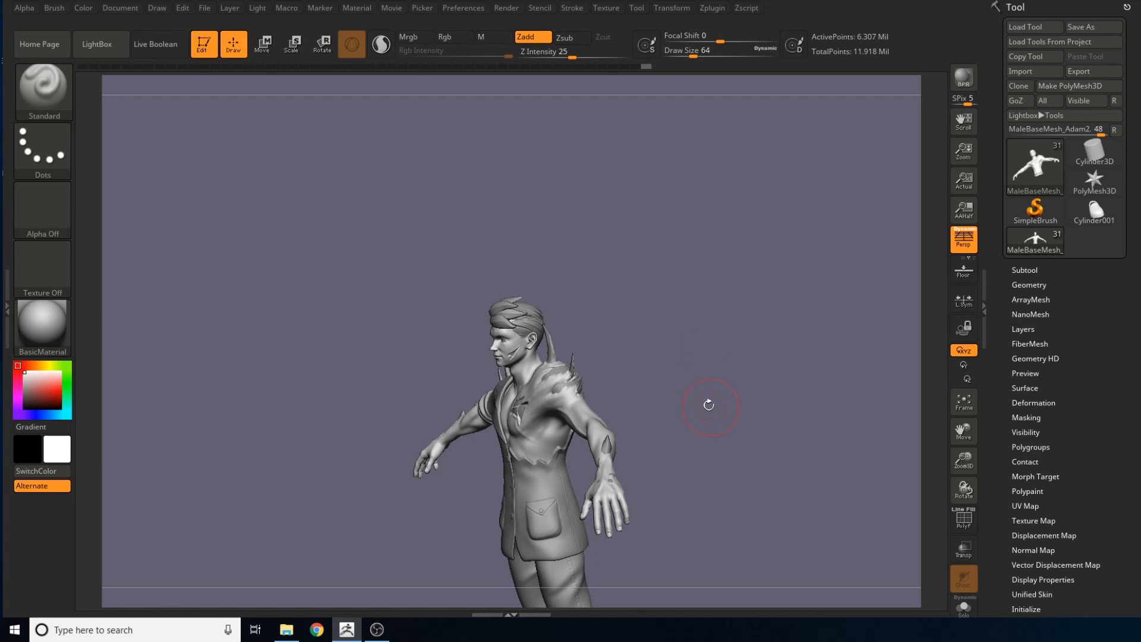
Inspect the torn chest and the spiked bare shoulder up close and from above
left_click_drag(658, 419, 684, 535)
mouse_move(720, 432)
left_mouse_down("alt")
mouse_move(683, 505)
mouse_move(714, 522)
mouse_move(631, 462)
mouse_move(611, 483)
left_mouse_up("alt")
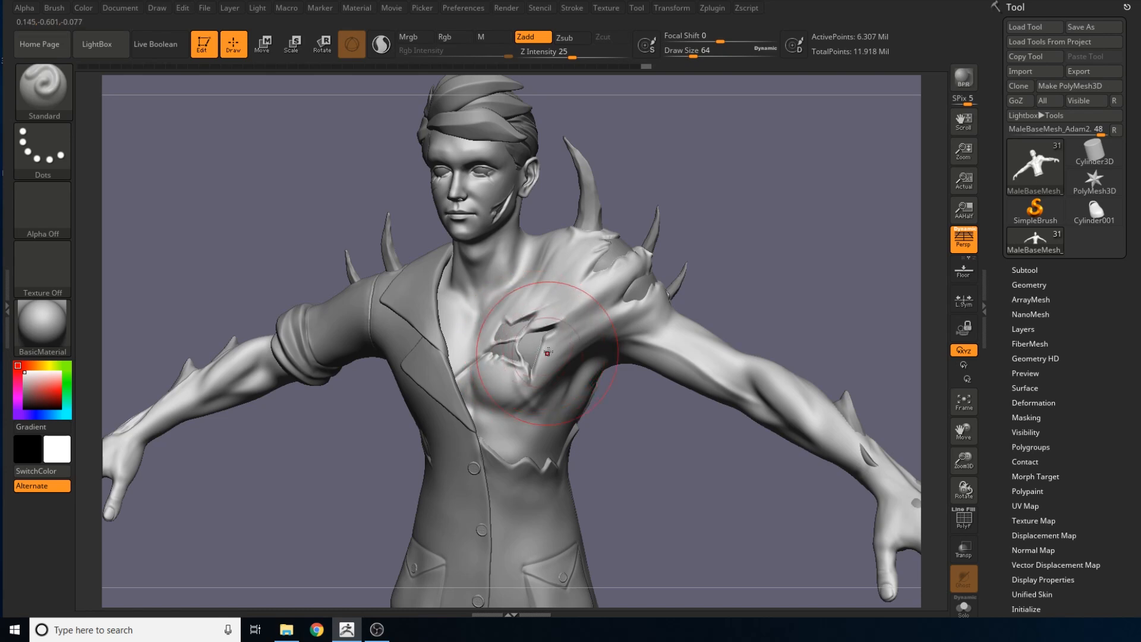
left_click_drag(803, 267, 703, 317)
mouse_move(447, 253)
left_mouse_down()
mouse_move(559, 295)
mouse_move(584, 381)
left_mouse_up()
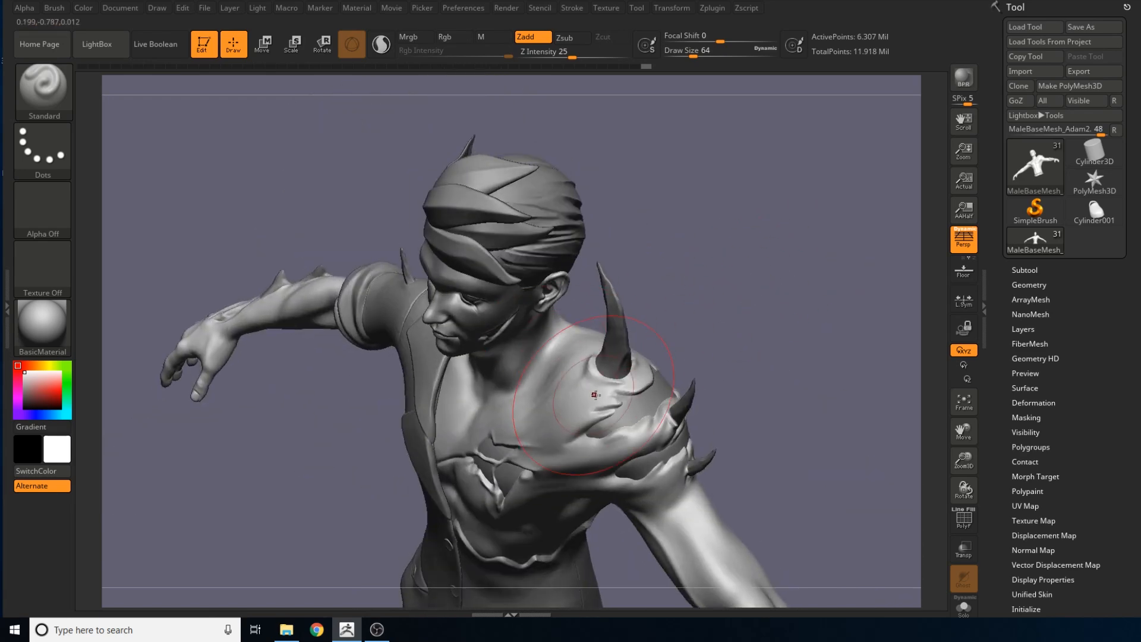
left_click_drag(724, 324, 728, 273)
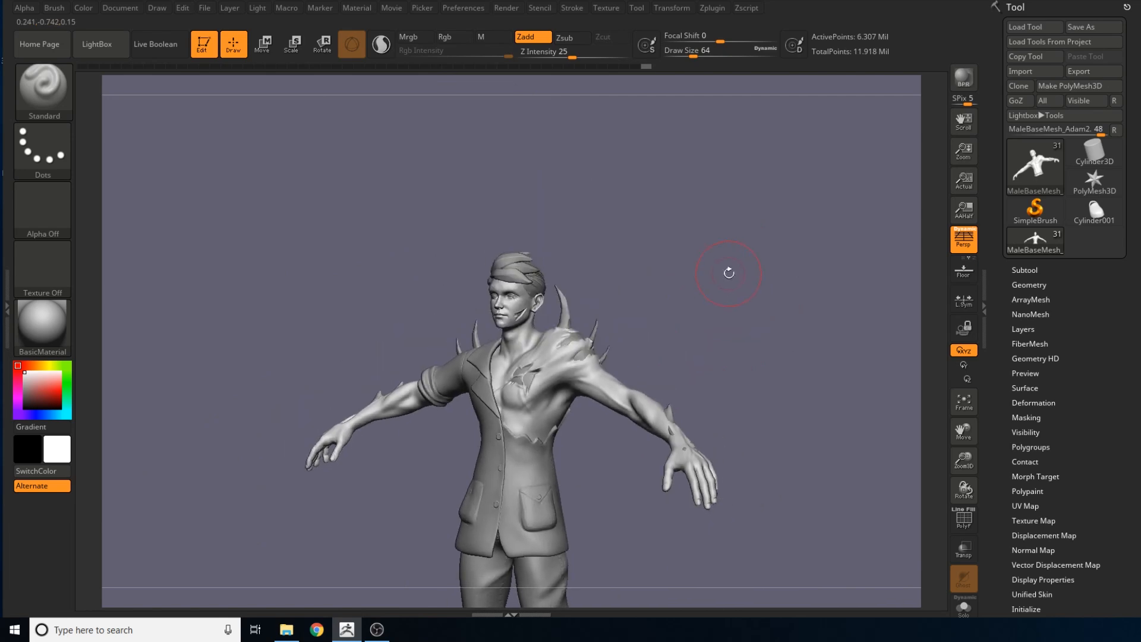
Inspect the sphere embedded in the palm of the bare arm's hand from below and several angles
left_click_drag(789, 398, 647, 403)
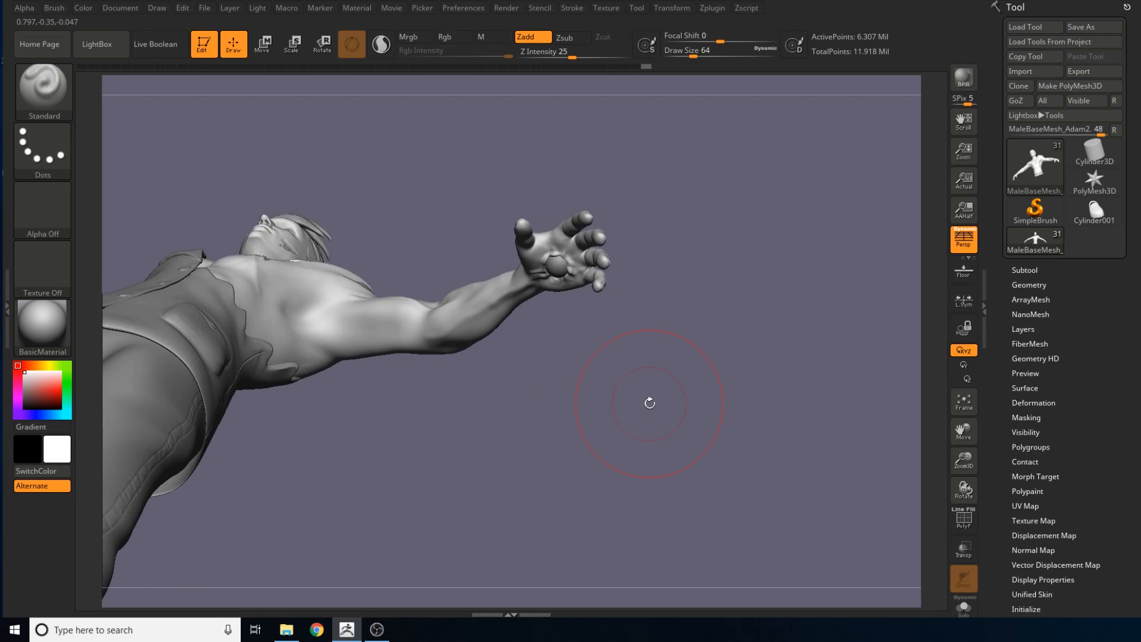
mouse_move(550, 404)
left_mouse_down()
mouse_move(559, 375)
mouse_move(554, 387)
left_mouse_up()
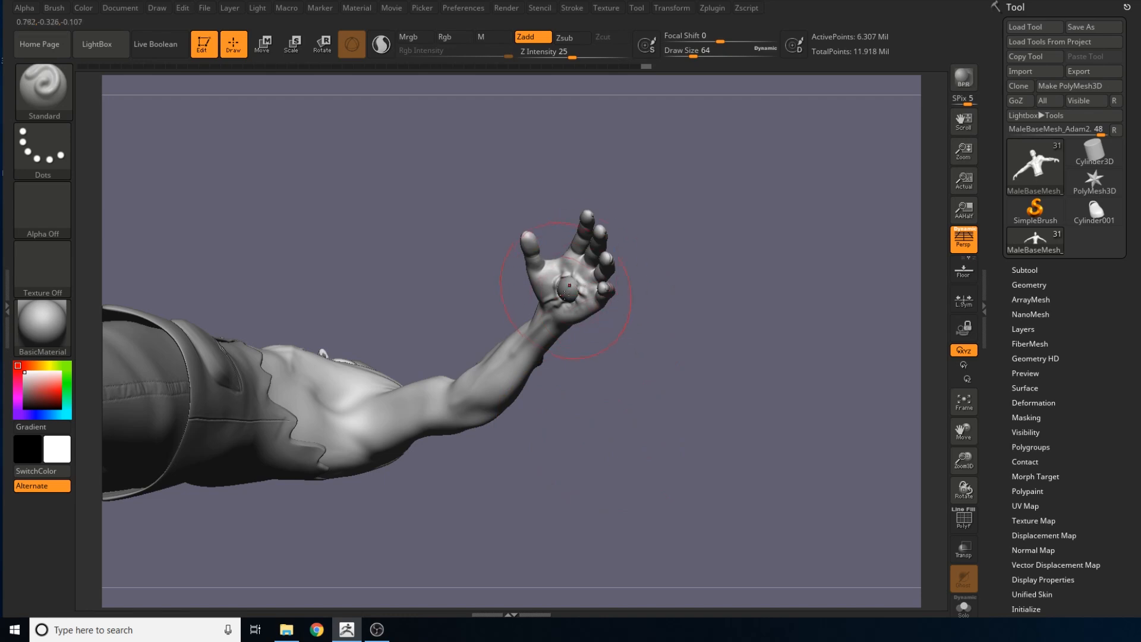
left_click_drag(630, 458, 686, 447)
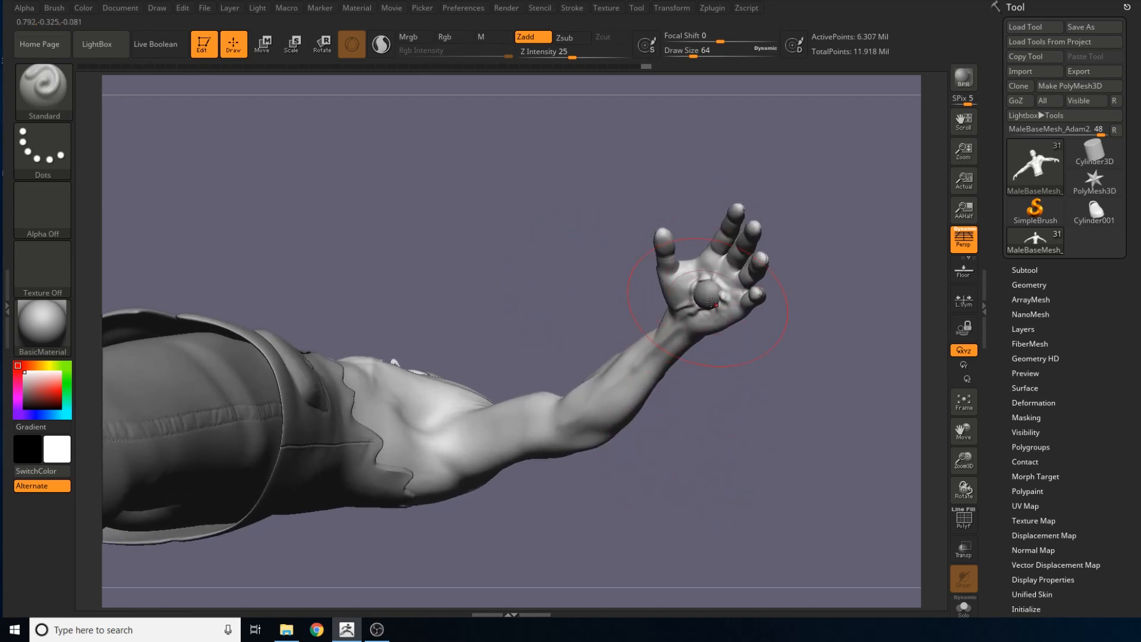
mouse_move(721, 331)
left_mouse_down()
mouse_move(755, 392)
mouse_move(734, 351)
left_mouse_up()
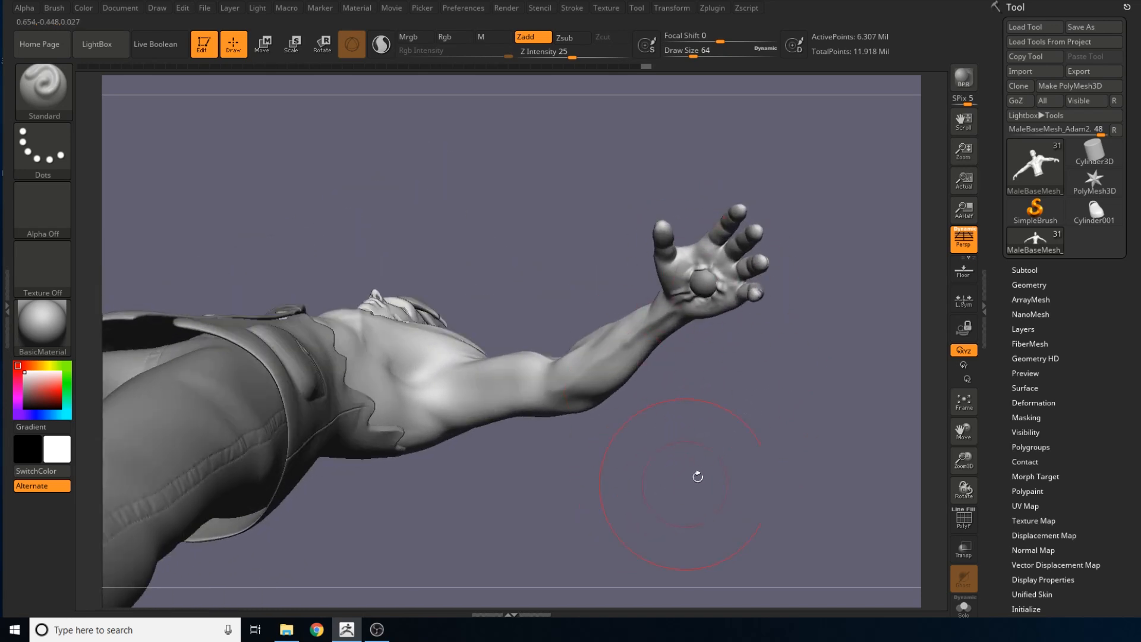
left_click_drag(698, 477, 719, 299)
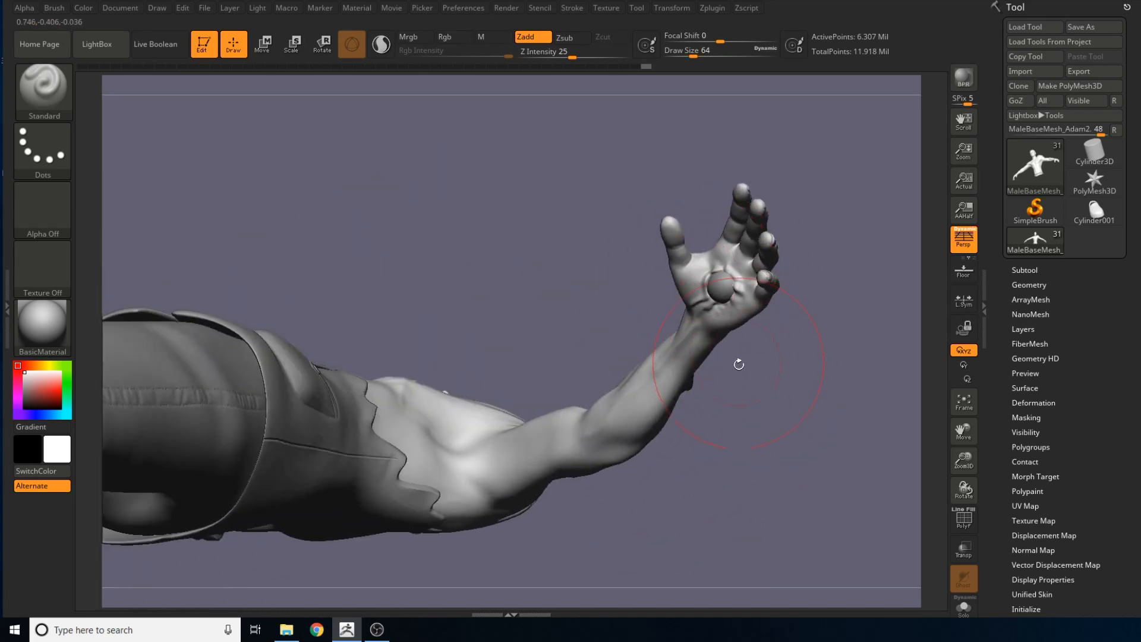
left_click_drag(751, 429, 737, 309)
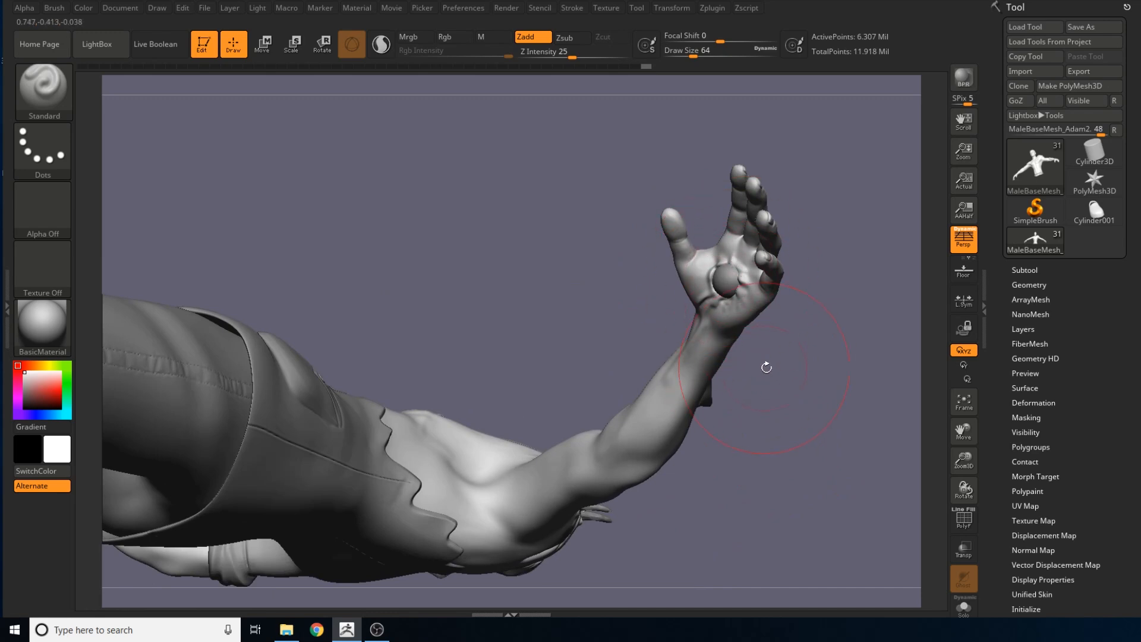
left_click_drag(767, 368, 828, 347)
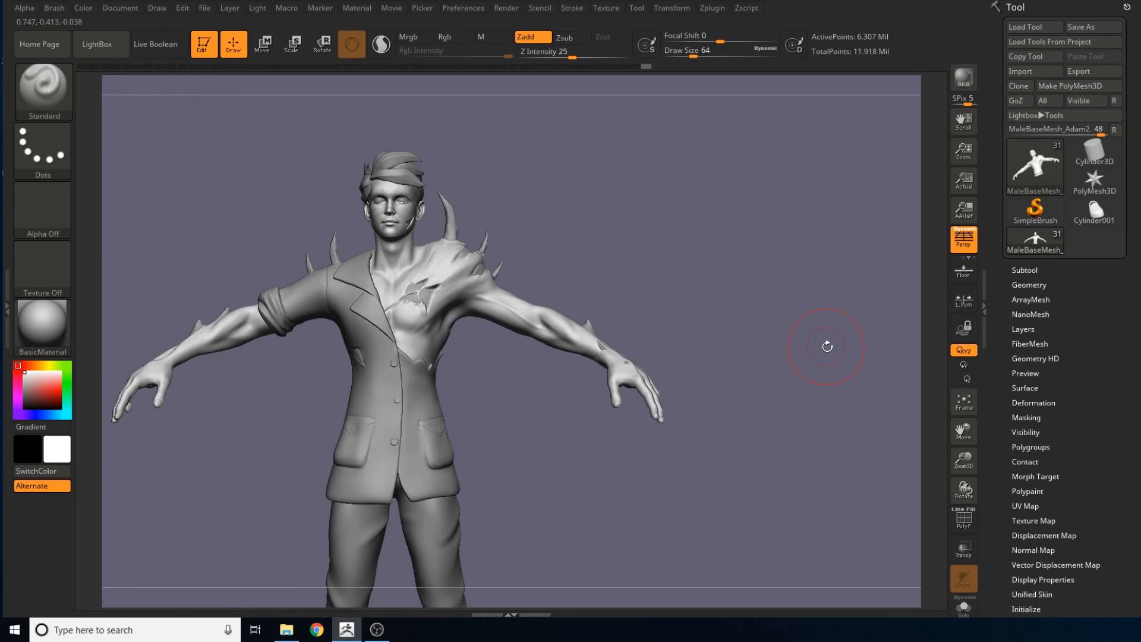
Examine the jacket's lapels, buttons, pockets and torn edge across the front of the torso
left_click_drag(605, 452, 700, 432, "alt")
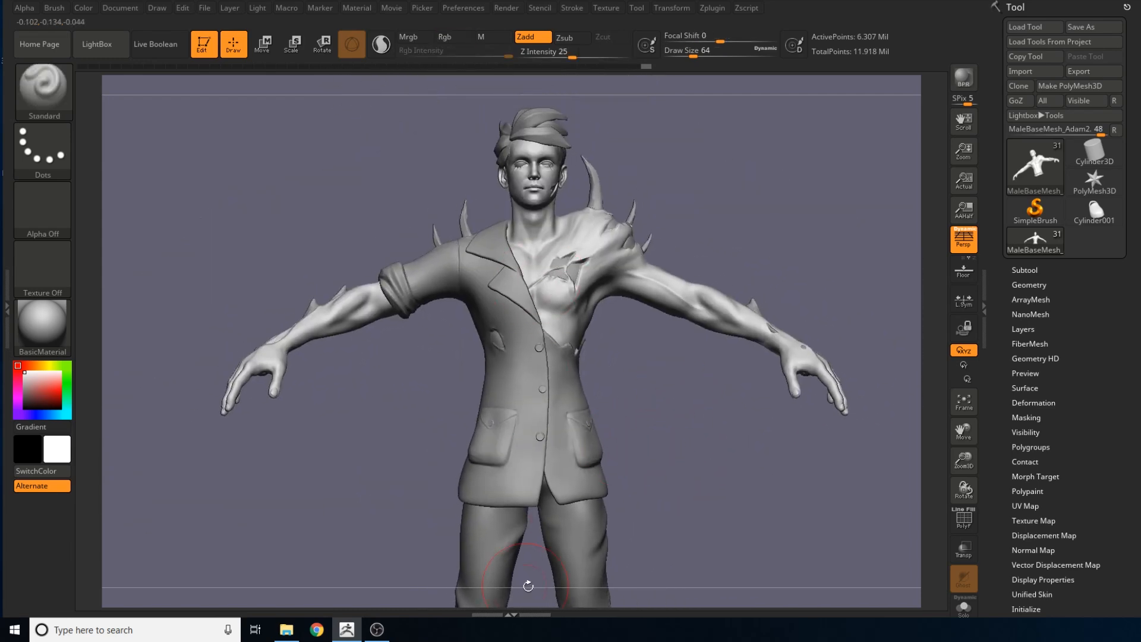
left_click_drag(679, 411, 644, 280)
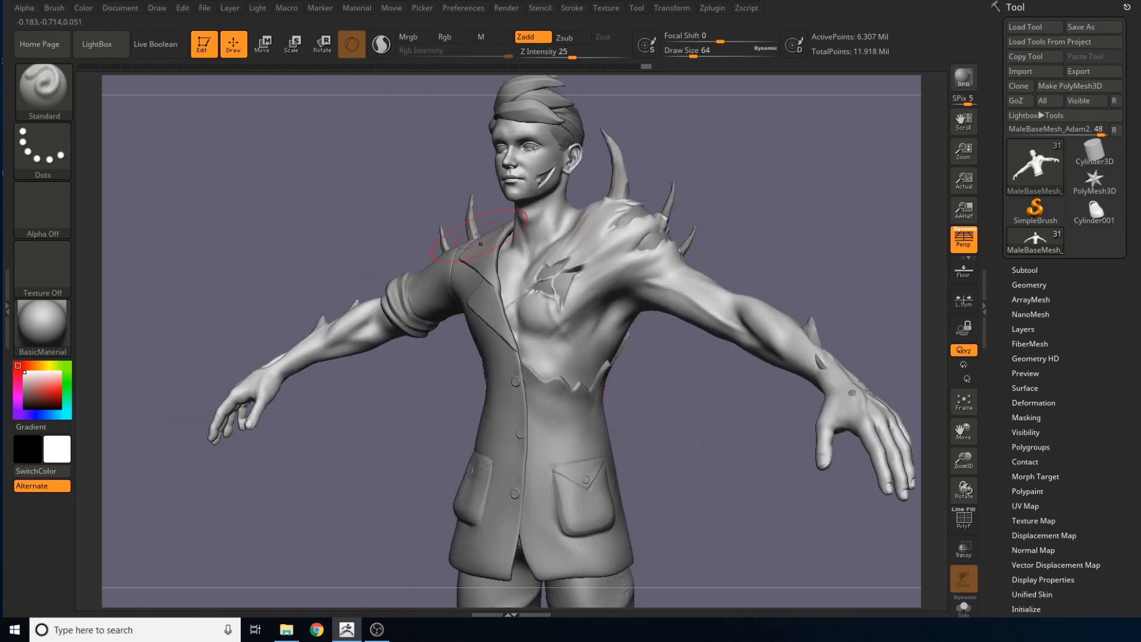
left_click_drag(666, 380, 719, 392)
mouse_move(712, 457)
left_mouse_down()
mouse_move(547, 455)
mouse_move(720, 449)
mouse_move(718, 471)
left_mouse_up()
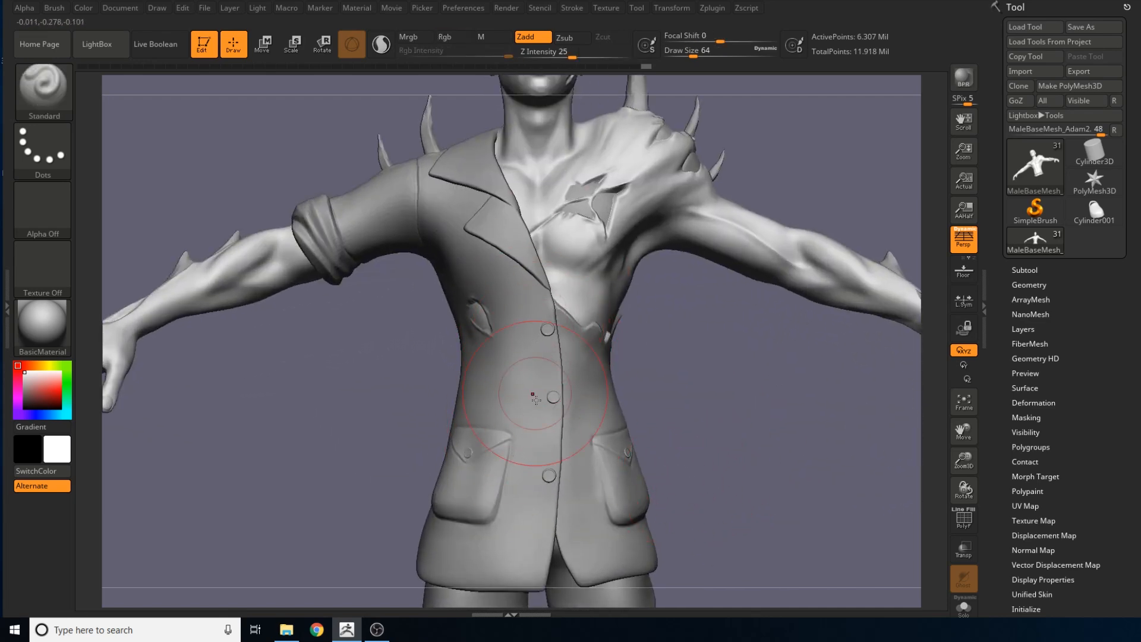
mouse_move(719, 415)
left_mouse_down("alt")
mouse_move(708, 422)
mouse_move(675, 265)
mouse_move(667, 417)
left_mouse_up("alt")
left_click_drag(749, 143, 776, 274, "alt")
left_click_drag(766, 397, 737, 362, "alt")
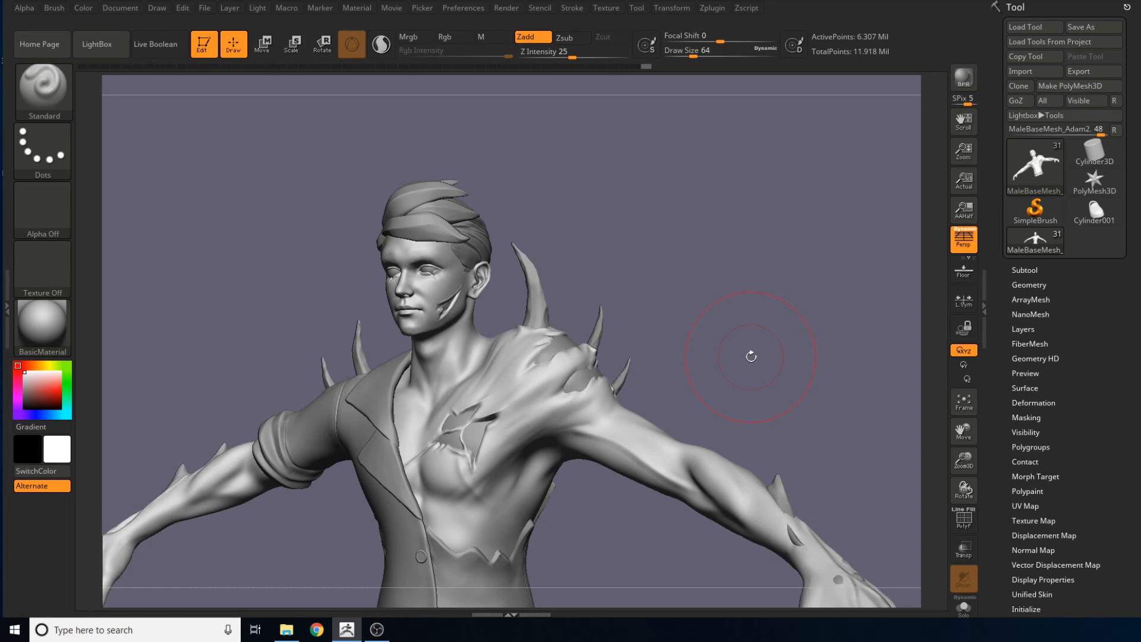
Review the chest wound, shoulder spikes, torn jacket back and bare arm from front, side, above and behind
left_click_drag(737, 295, 669, 501)
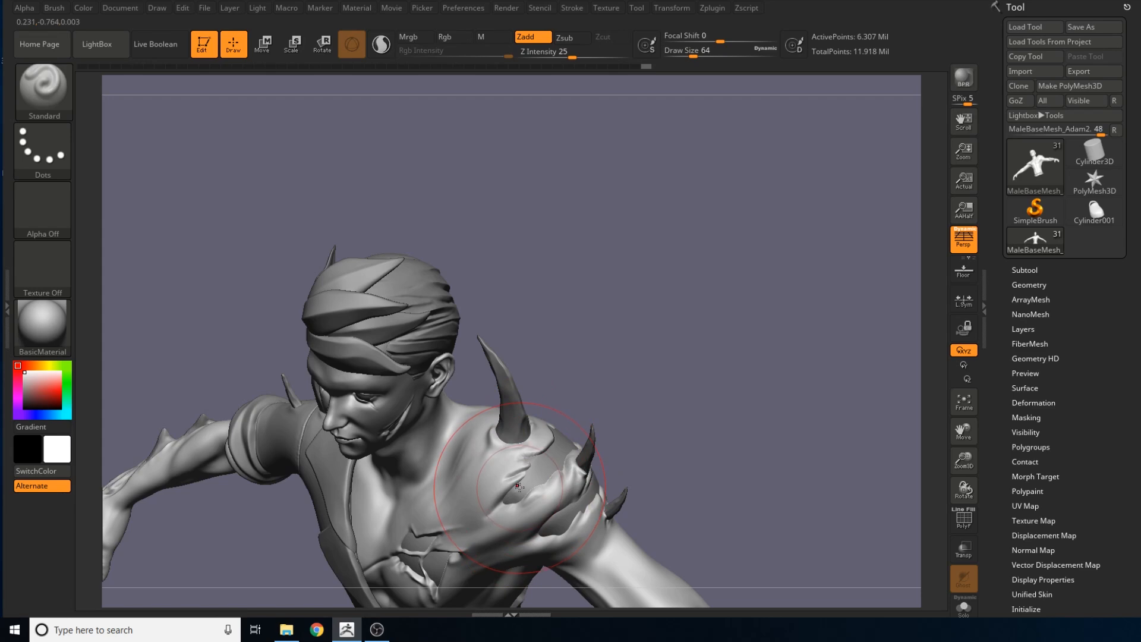
left_click_drag(648, 460, 693, 332)
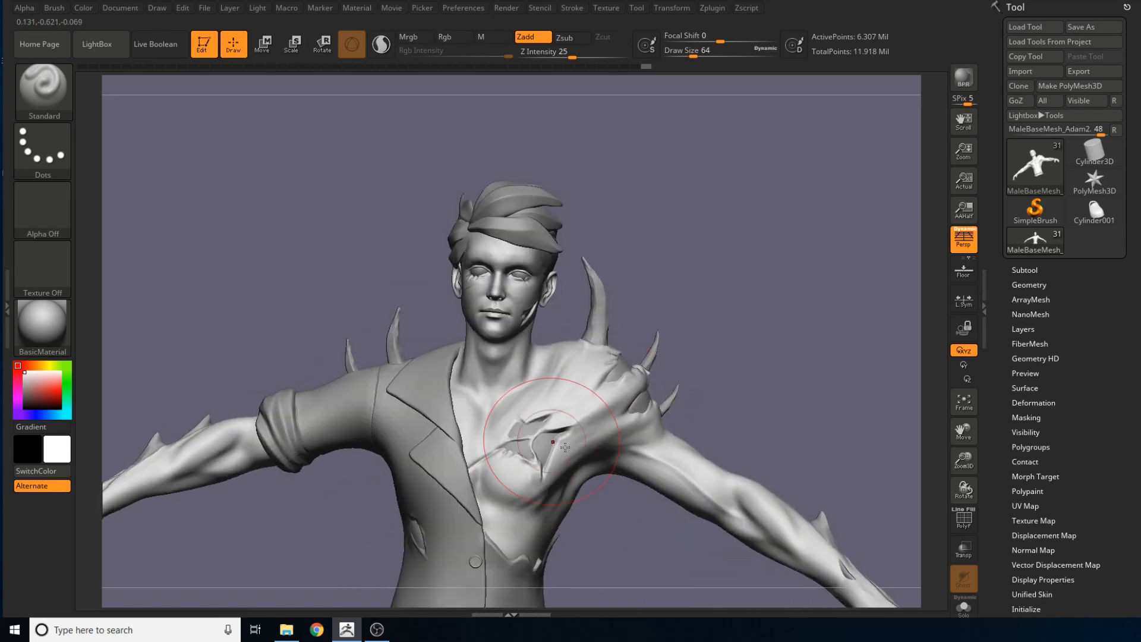
left_click_drag(850, 457, 706, 411)
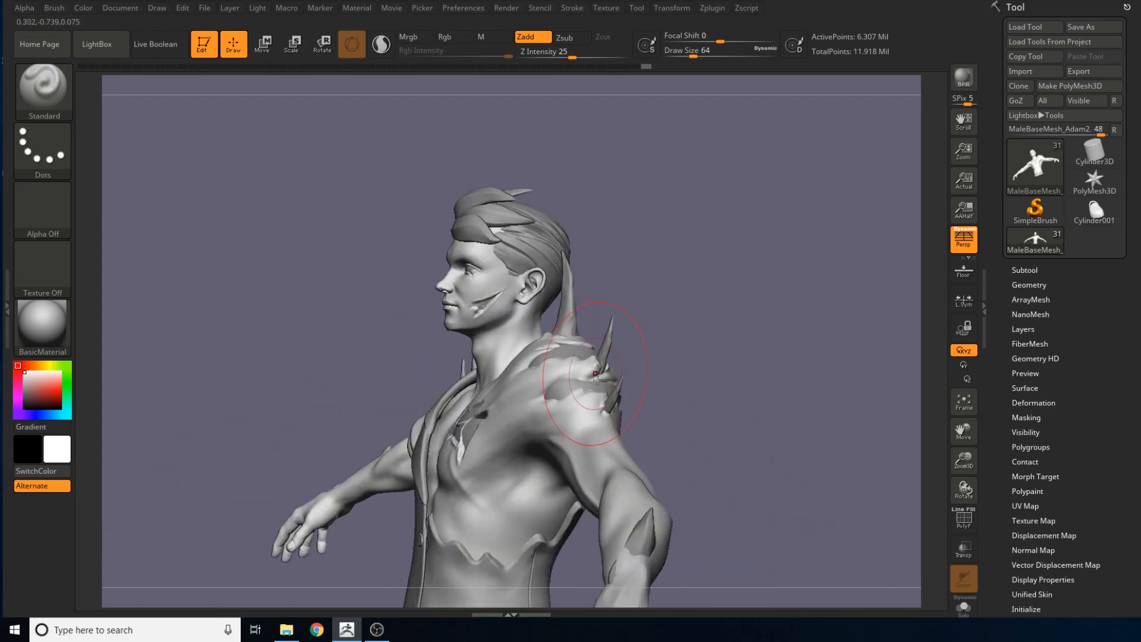
left_click_drag(651, 351, 694, 438)
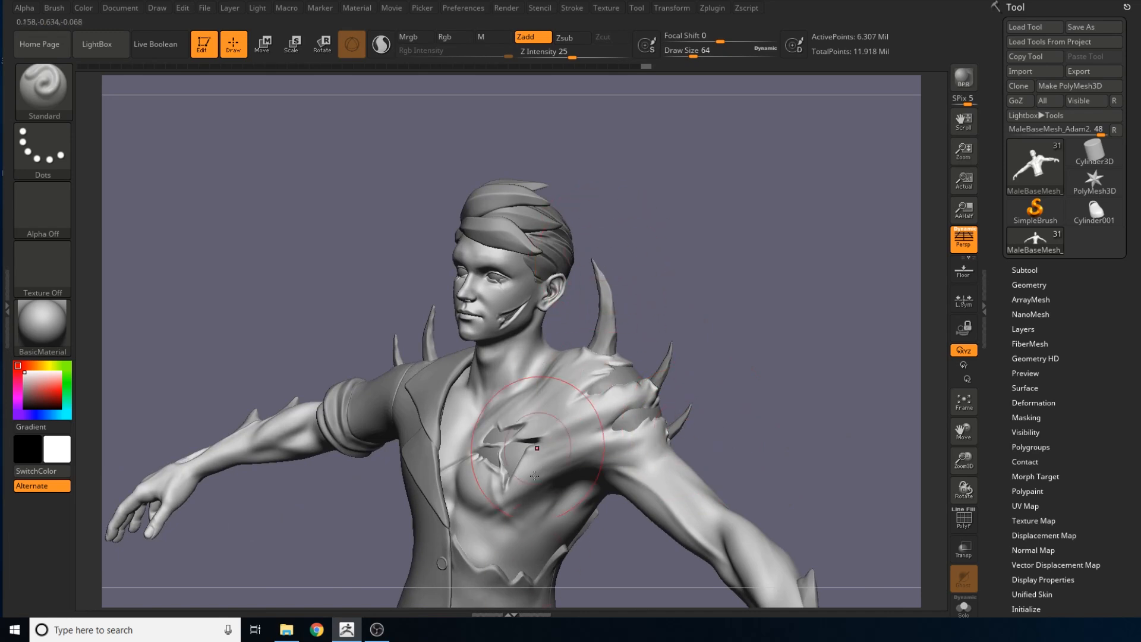
mouse_move(739, 372)
left_mouse_down()
mouse_move(726, 369)
mouse_move(719, 411)
left_mouse_up()
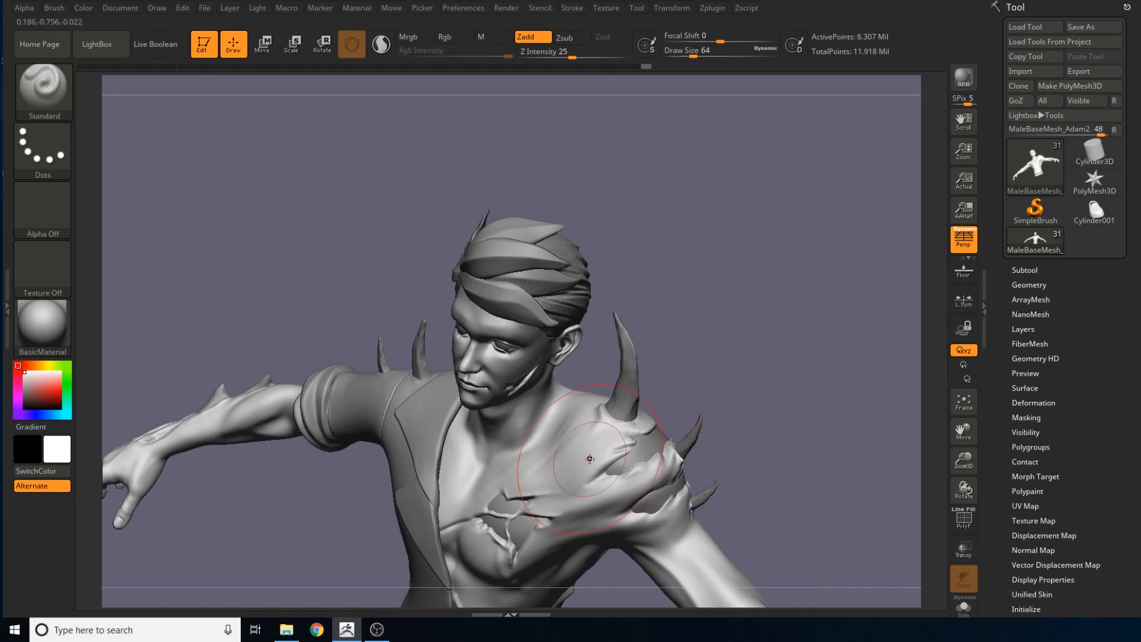
mouse_move(736, 389)
left_mouse_down()
mouse_move(703, 409)
mouse_move(797, 399)
left_mouse_up()
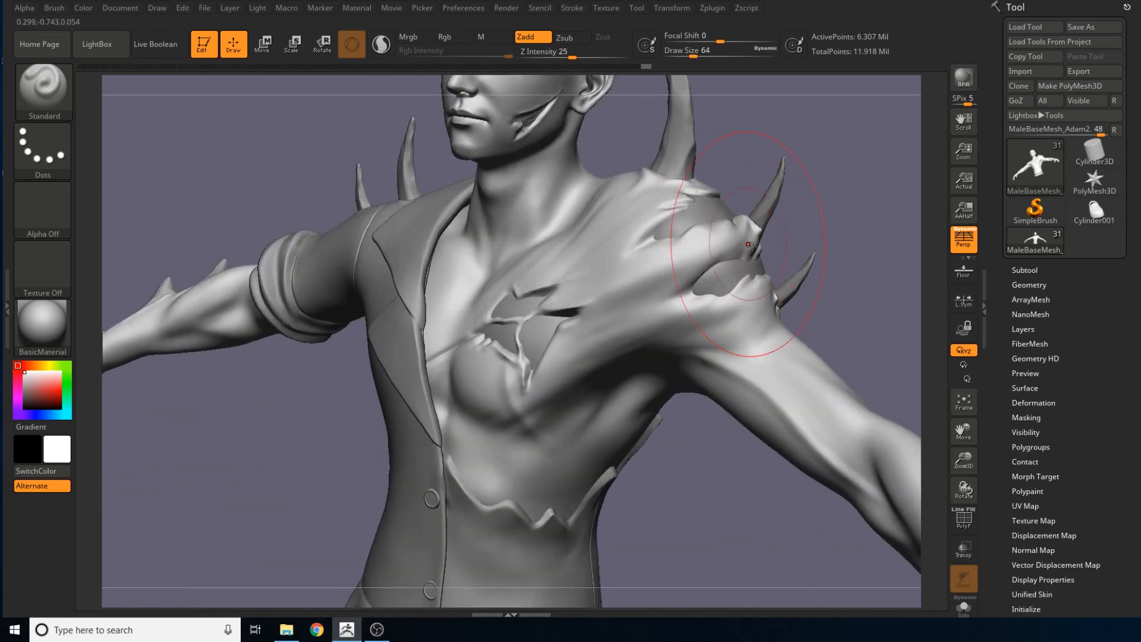
left_click_drag(855, 262, 475, 264)
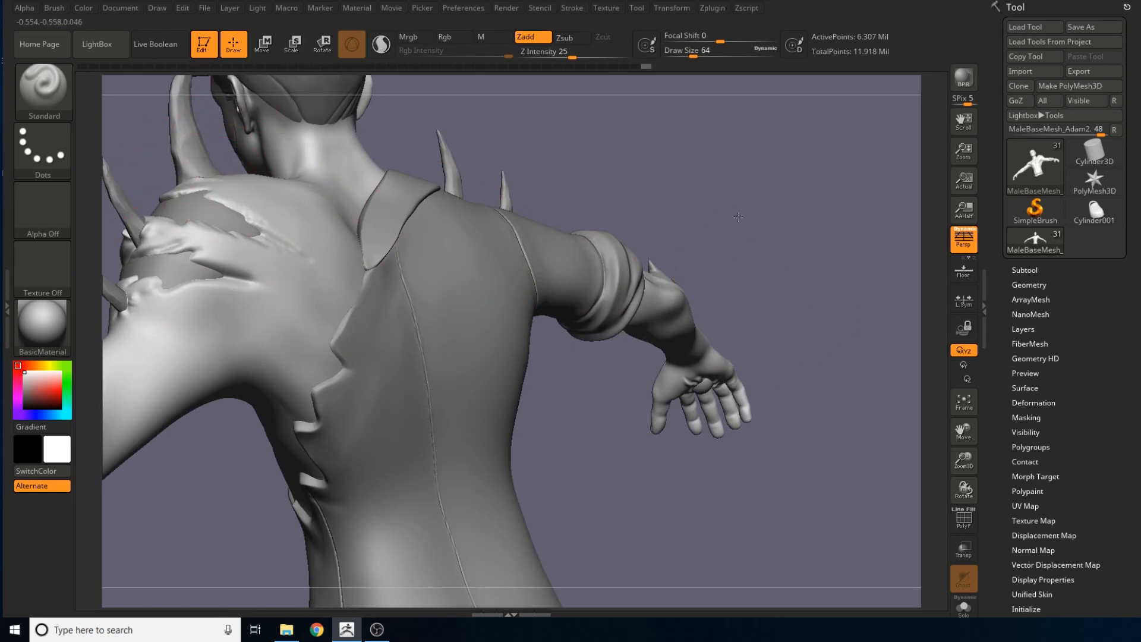
mouse_move(600, 205)
left_mouse_down()
mouse_move(829, 216)
mouse_move(832, 249)
mouse_move(731, 193)
mouse_move(699, 315)
mouse_move(693, 288)
left_mouse_up()
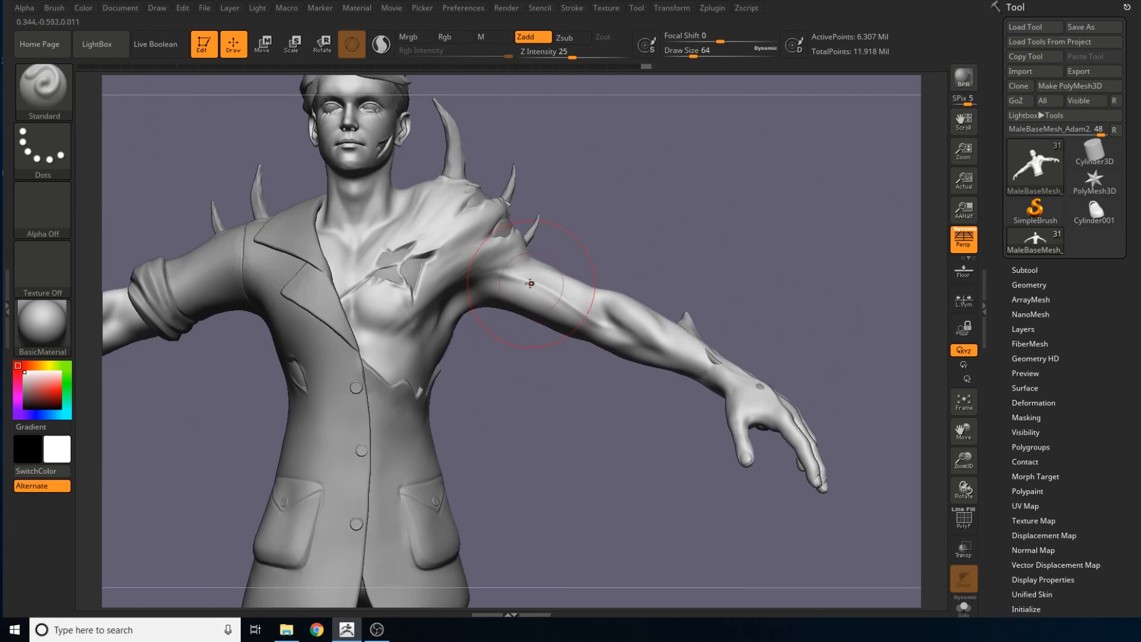
left_click_drag(576, 413, 629, 430)
left_click_drag(642, 489, 616, 469)
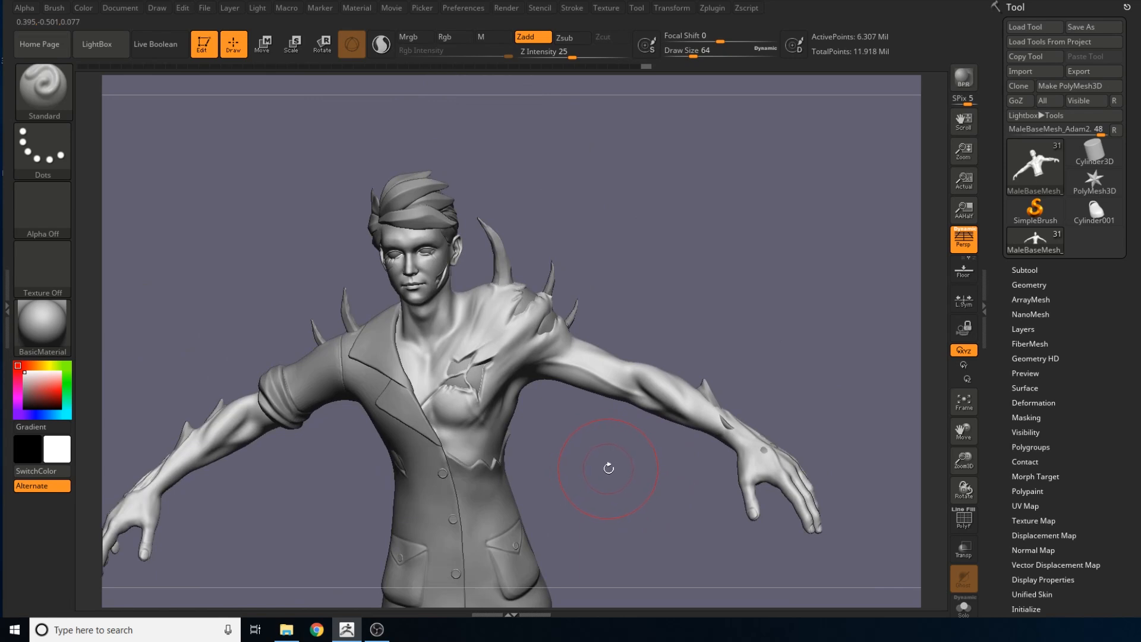
left_click_drag(608, 495, 602, 475)
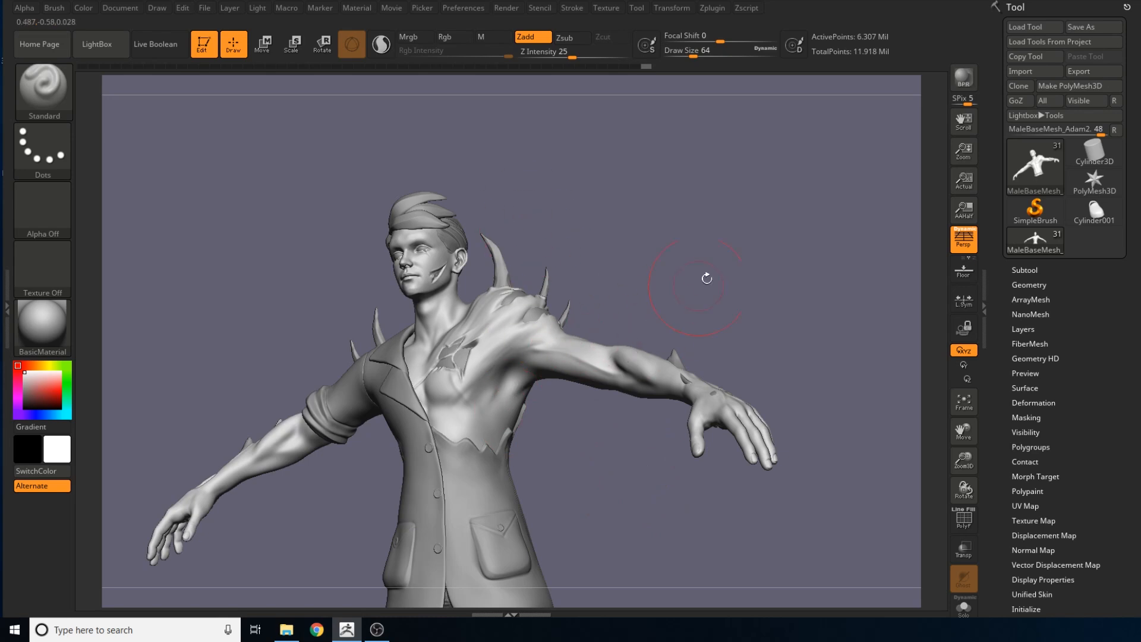
left_click_drag(705, 272, 779, 426)
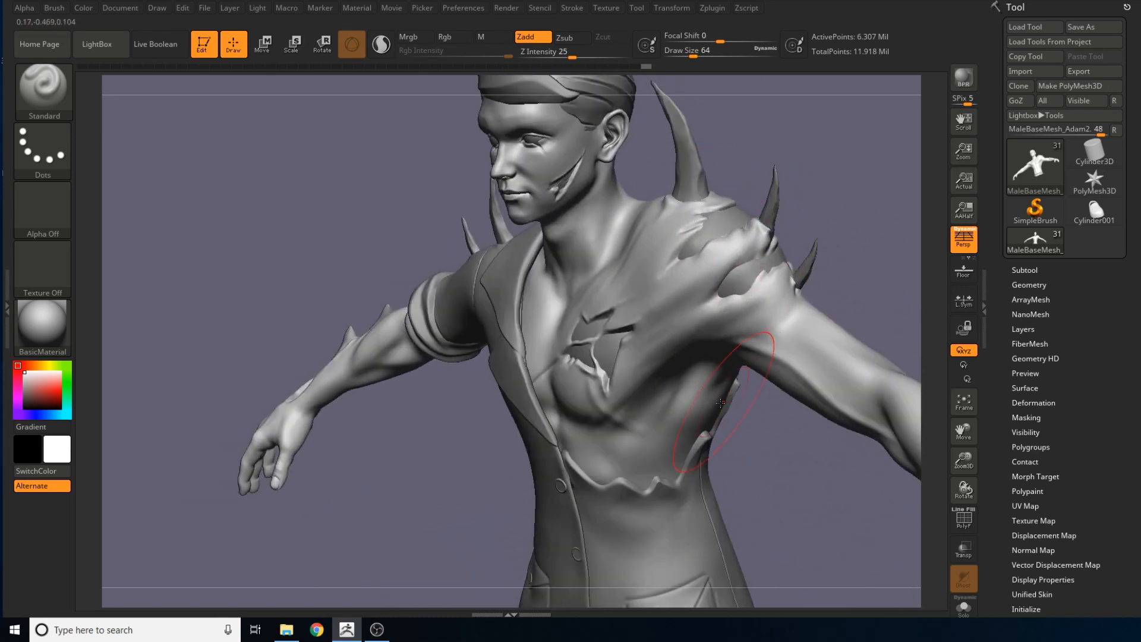
Examine the hair and head from all sides, and the spikes and growths on the sleeved arm's forearm
left_click_drag(731, 157, 710, 347, "alt")
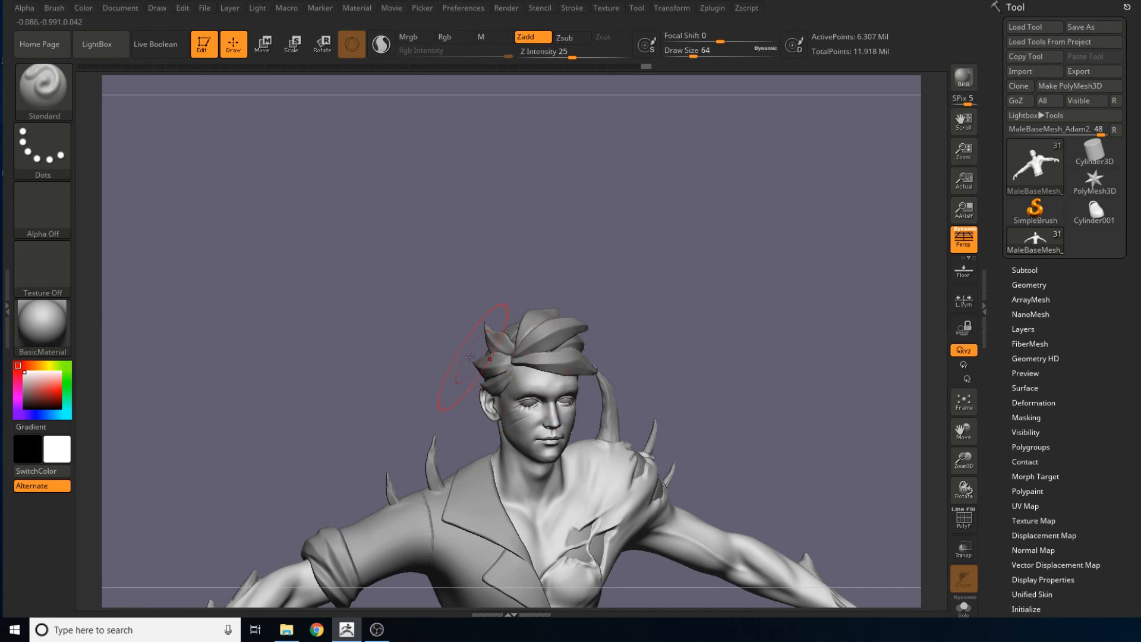
mouse_move(654, 367)
left_mouse_down()
mouse_move(700, 351)
mouse_move(488, 342)
left_mouse_up()
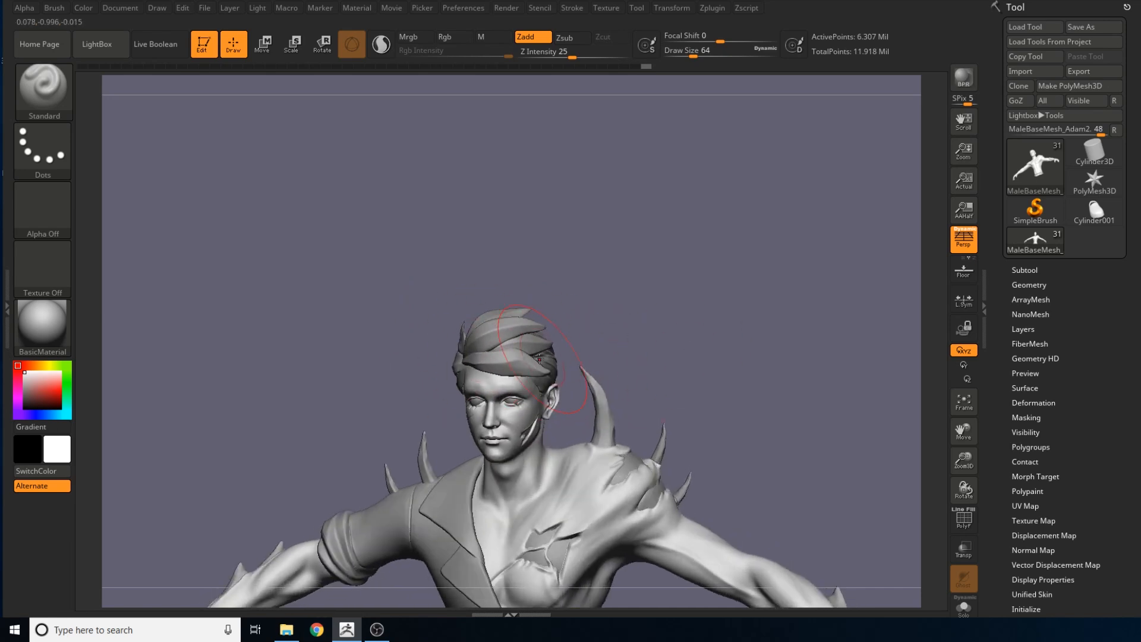
mouse_move(643, 376)
left_mouse_down()
mouse_move(535, 357)
mouse_move(610, 316)
mouse_move(739, 327)
mouse_move(713, 333)
left_mouse_up()
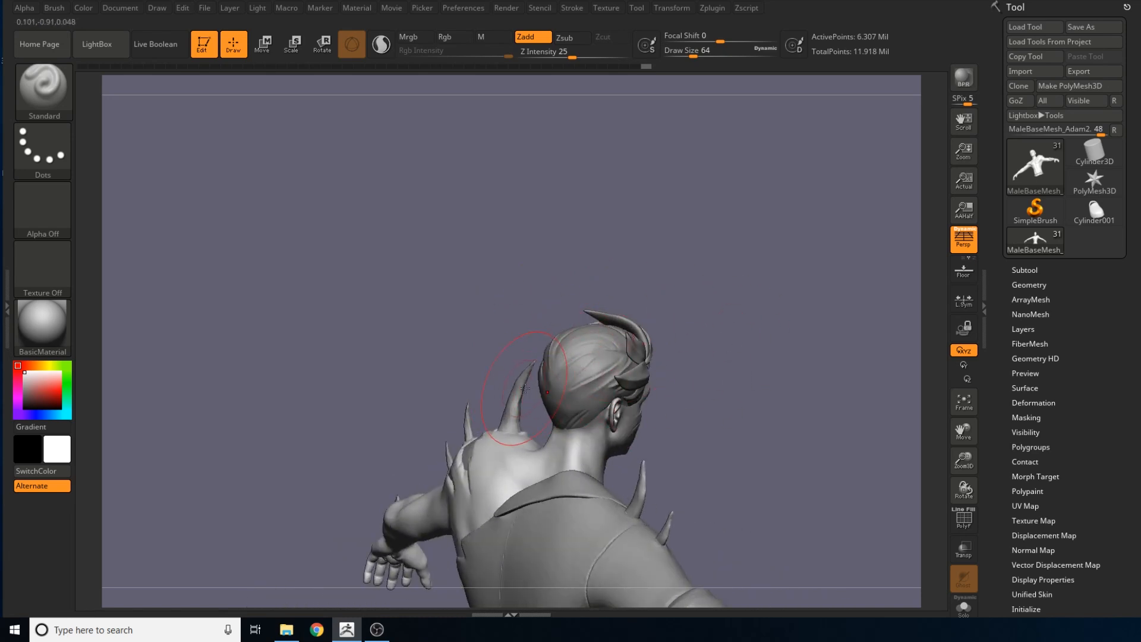
left_click_drag(658, 420, 722, 396)
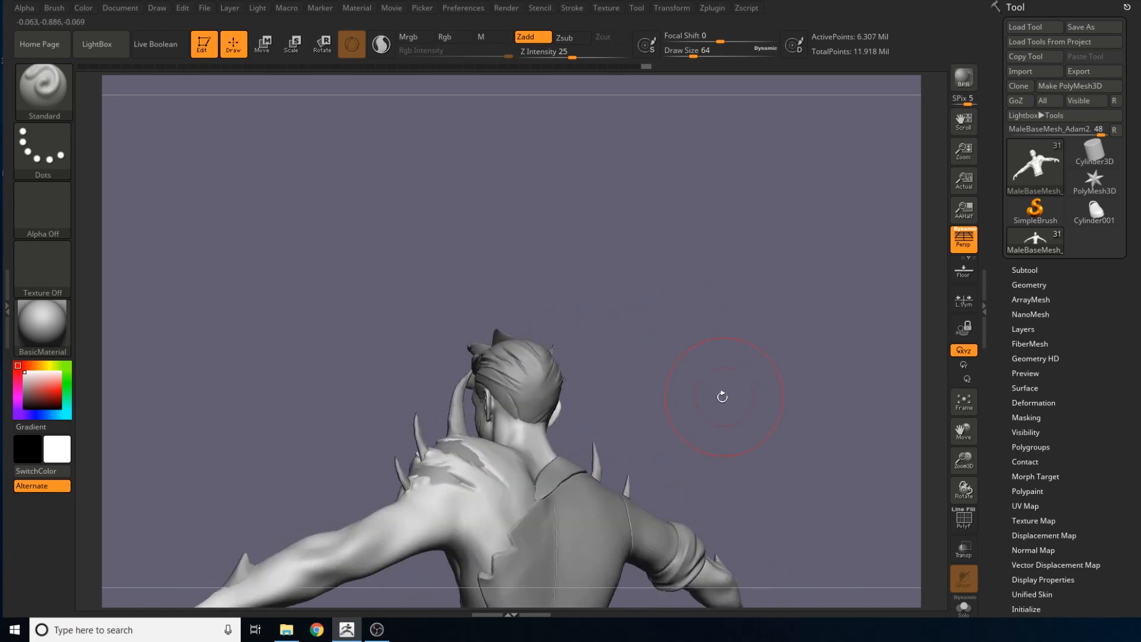
mouse_move(598, 300)
left_mouse_down()
mouse_move(523, 324)
mouse_move(701, 449)
mouse_move(683, 457)
mouse_move(732, 483)
left_mouse_up()
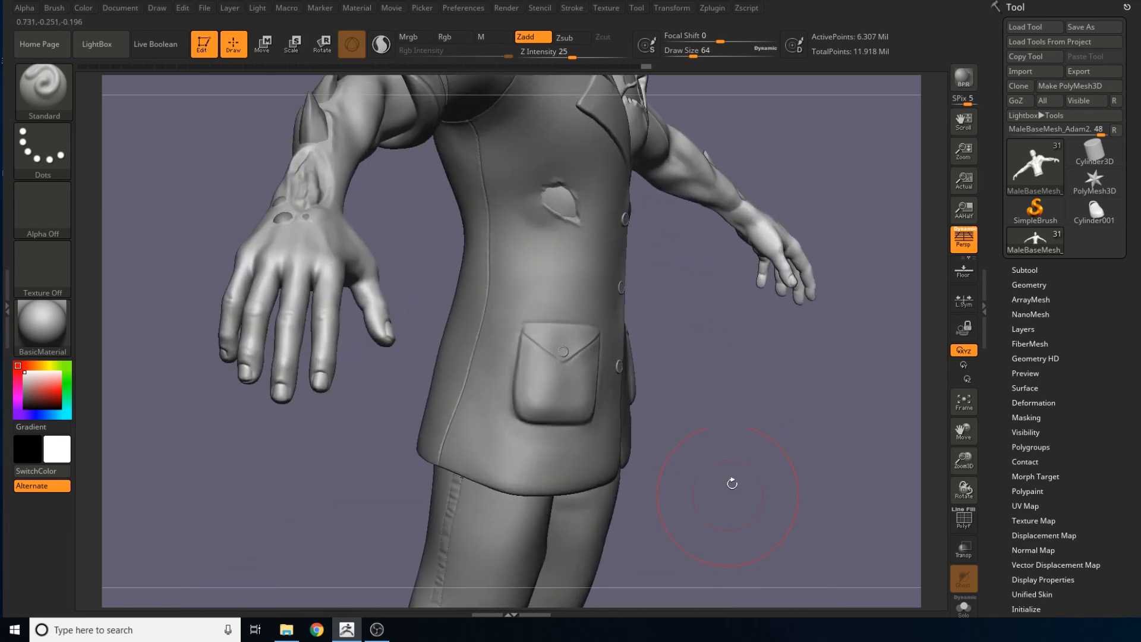
left_click_drag(747, 357, 752, 394)
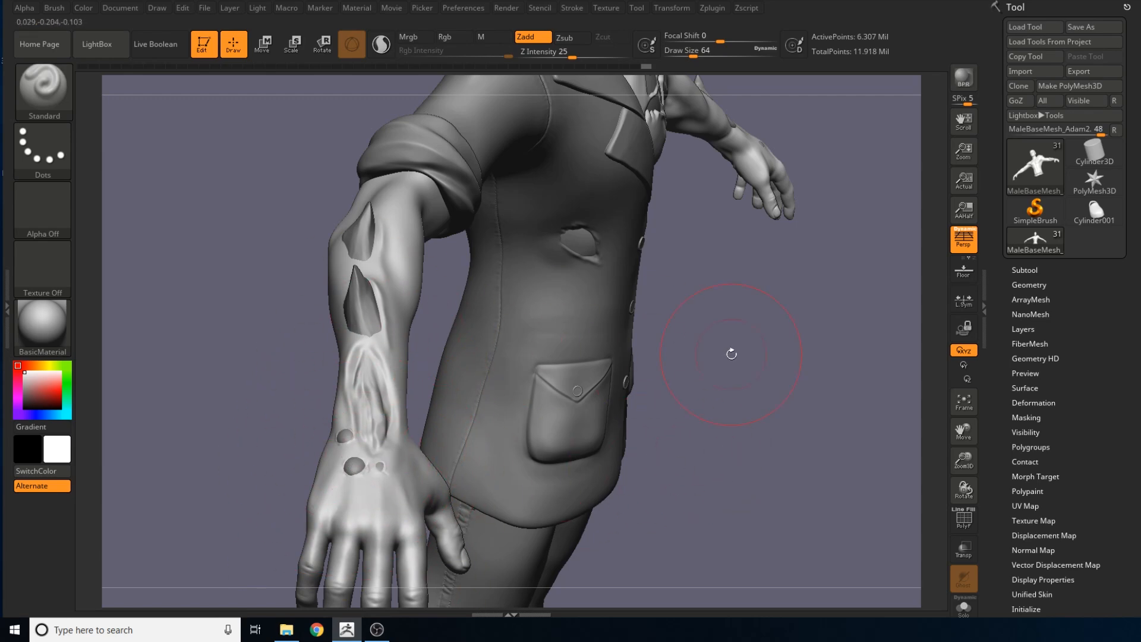
Review the sleeved arm's forearm spikes and growths together with the jacket's front, pocket and tear
mouse_move(731, 354)
left_mouse_down()
mouse_move(727, 267)
mouse_move(630, 183)
left_mouse_up()
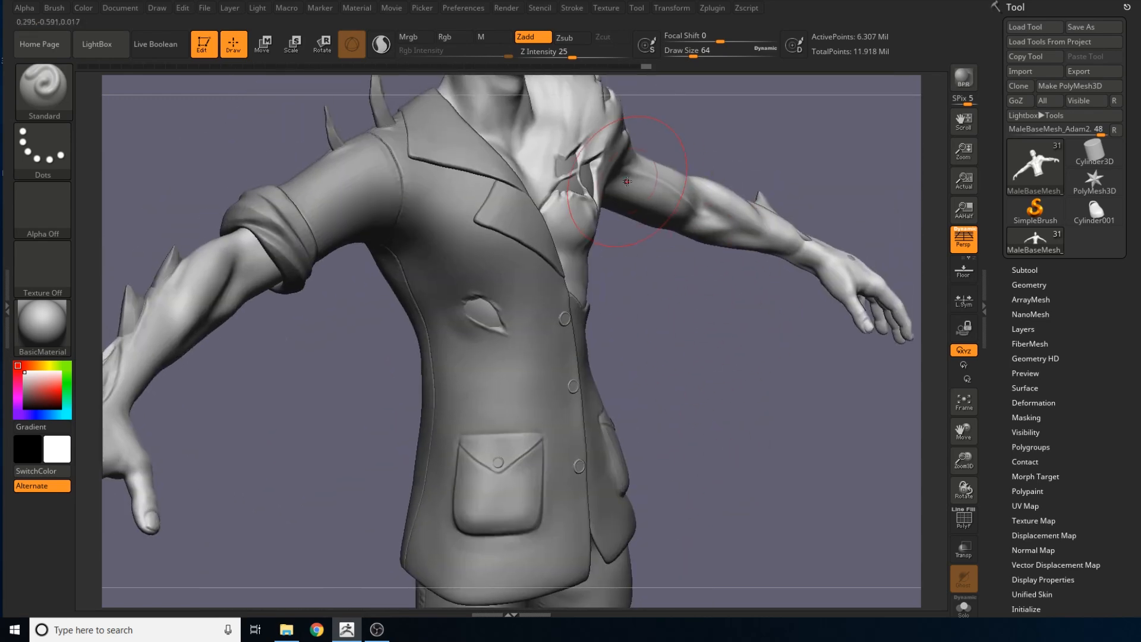
left_click_drag(651, 369, 395, 432)
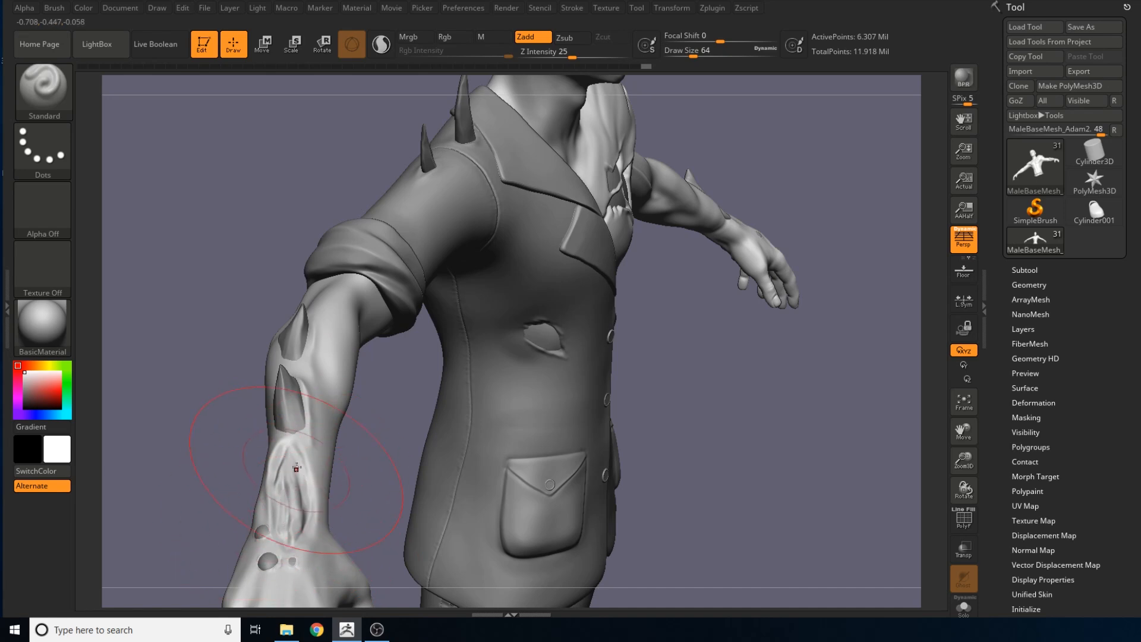
mouse_move(701, 362)
left_mouse_down()
mouse_move(647, 374)
mouse_move(641, 558)
mouse_move(683, 535)
mouse_move(665, 352)
mouse_move(690, 380)
left_mouse_up()
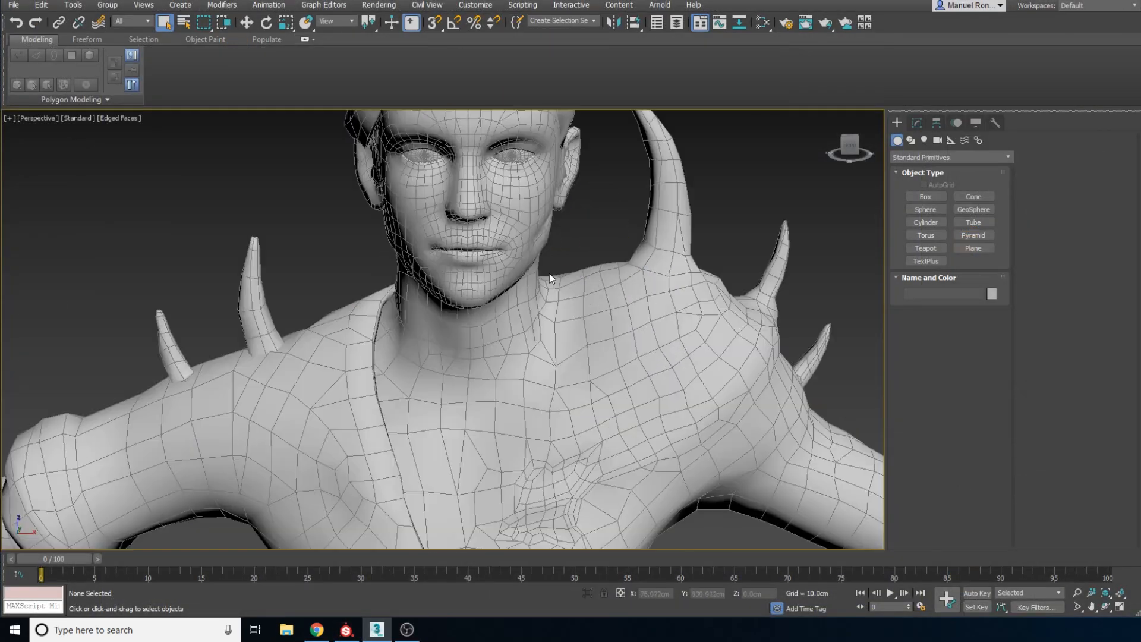
Examine the low-poly character mesh in 3ds Max as a whole from the front, back and side
scroll(506, 342, "down", 6)
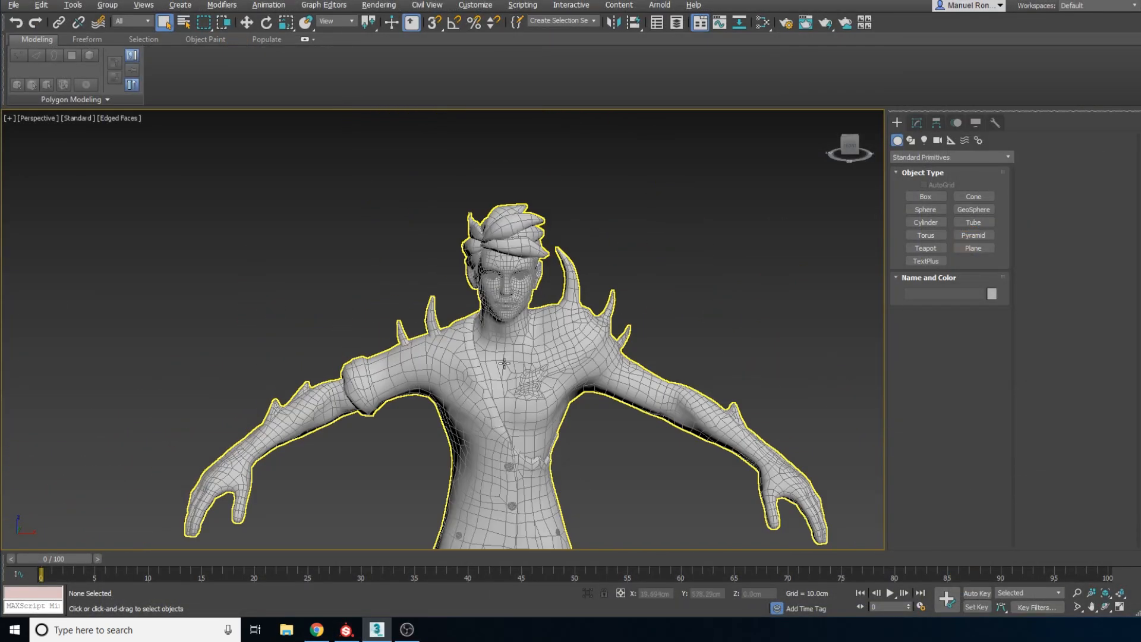
middle_click_drag(489, 340, 309, 377, "alt")
scroll(530, 348, "down", 2)
scroll(428, 381, "down", 5)
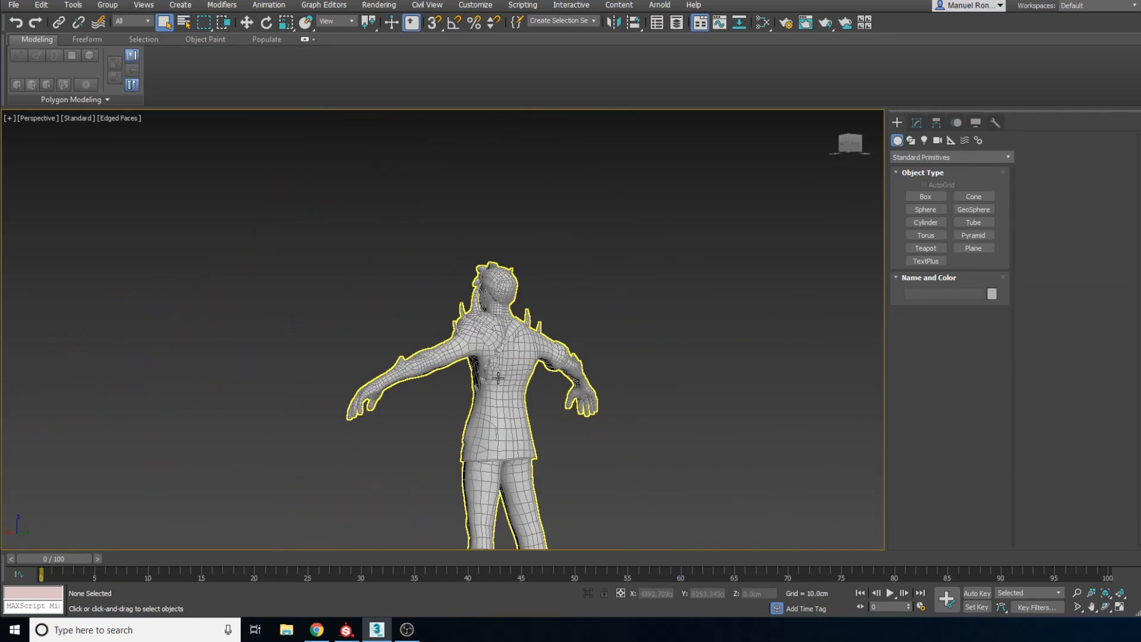
middle_click_drag(503, 377, 499, 365, "alt")
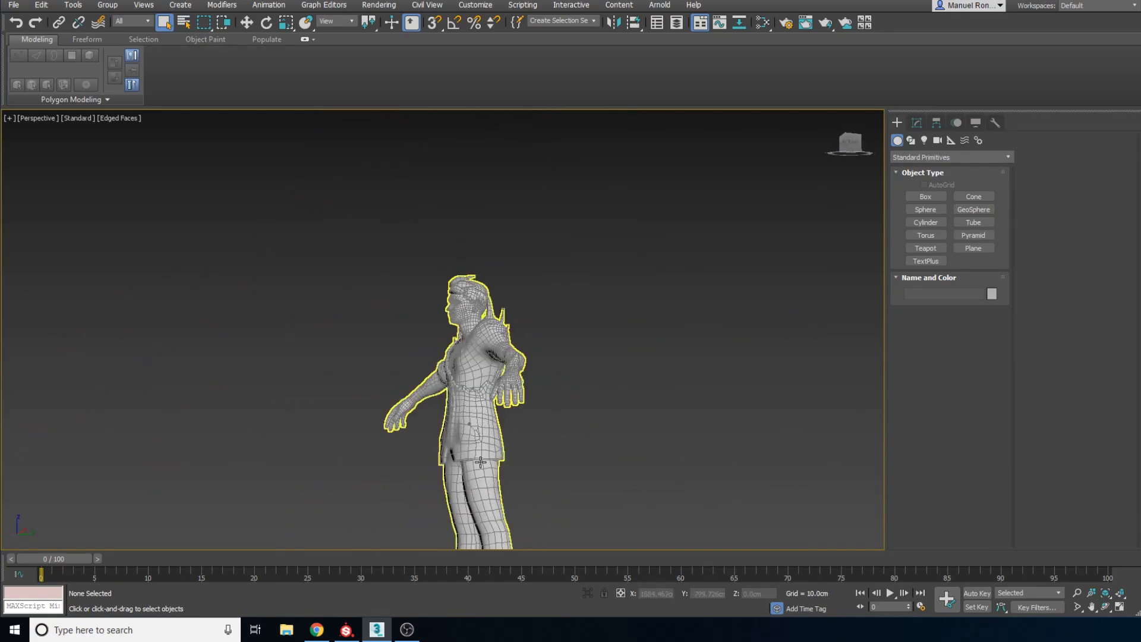
scroll(491, 484, "down", 3)
middle_click_drag(491, 484, 514, 389, "alt")
scroll(505, 266, "up", 6)
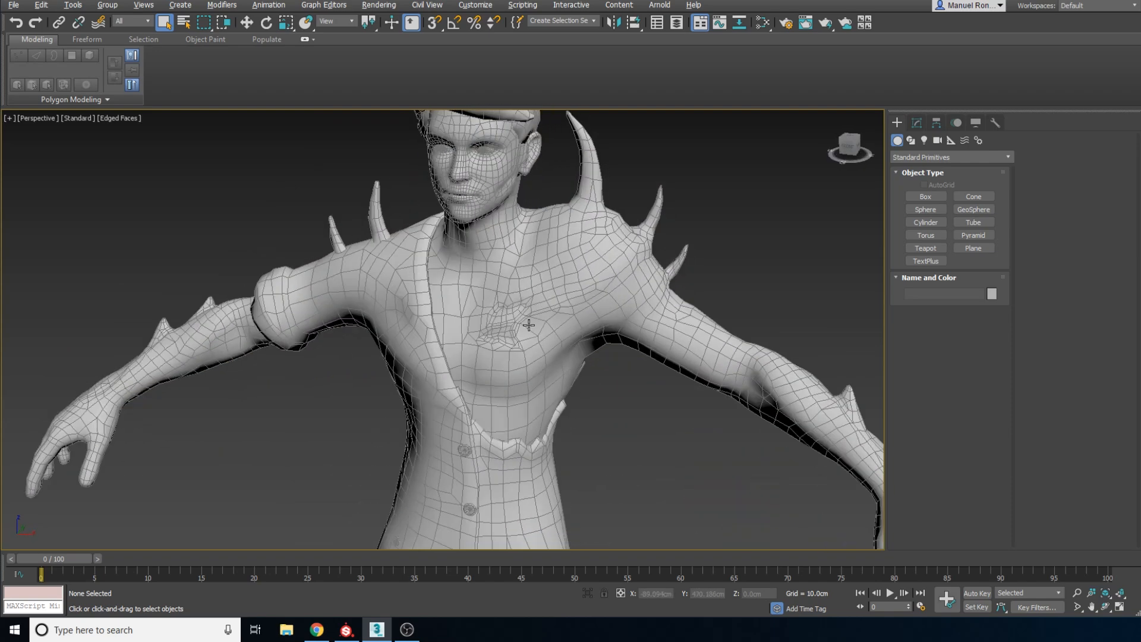
Examine the wireframe of the head, hair, shoulder spikes and chest from the front and at an angle
middle_click_drag(529, 325, 530, 331, "alt")
middle_click_drag(531, 332, 526, 399)
scroll(493, 255, "up", 5)
scroll(498, 284, "down", 6)
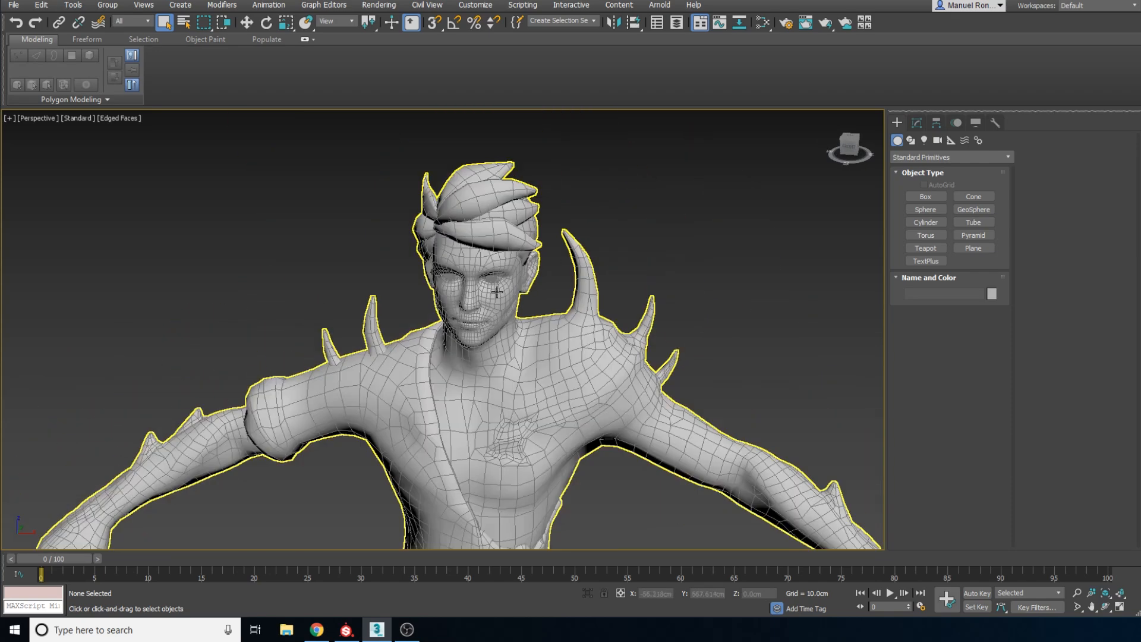
scroll(333, 404, "up", 8)
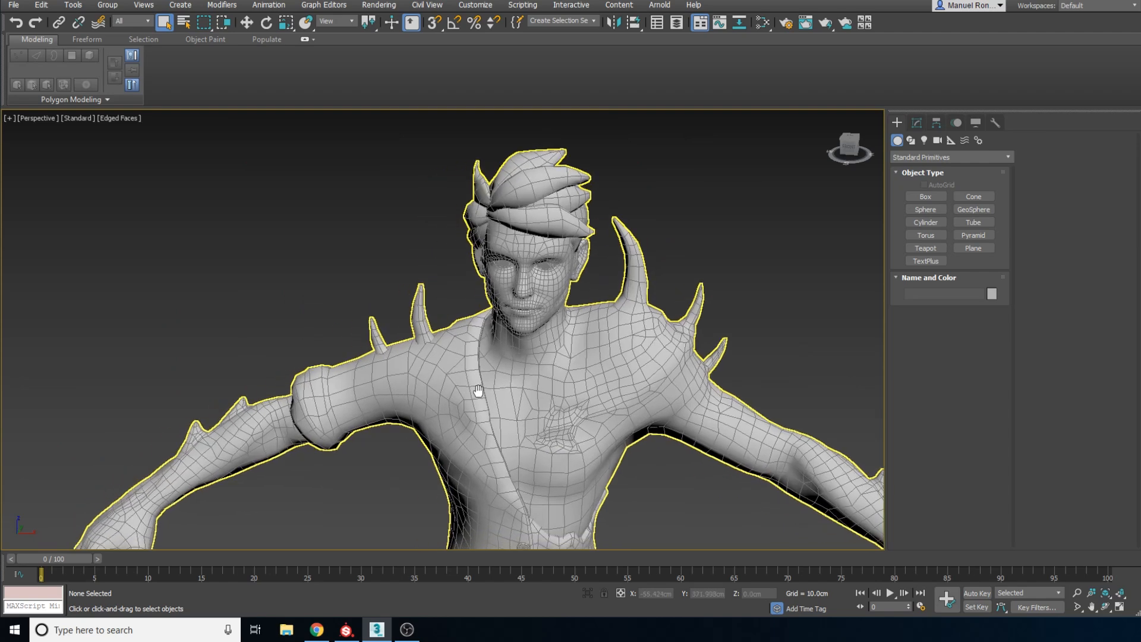
scroll(355, 402, "down", 10)
middle_click_drag(358, 430, 390, 415, "alt")
scroll(462, 409, "up", 3)
middle_click_drag(492, 400, 528, 413, "alt")
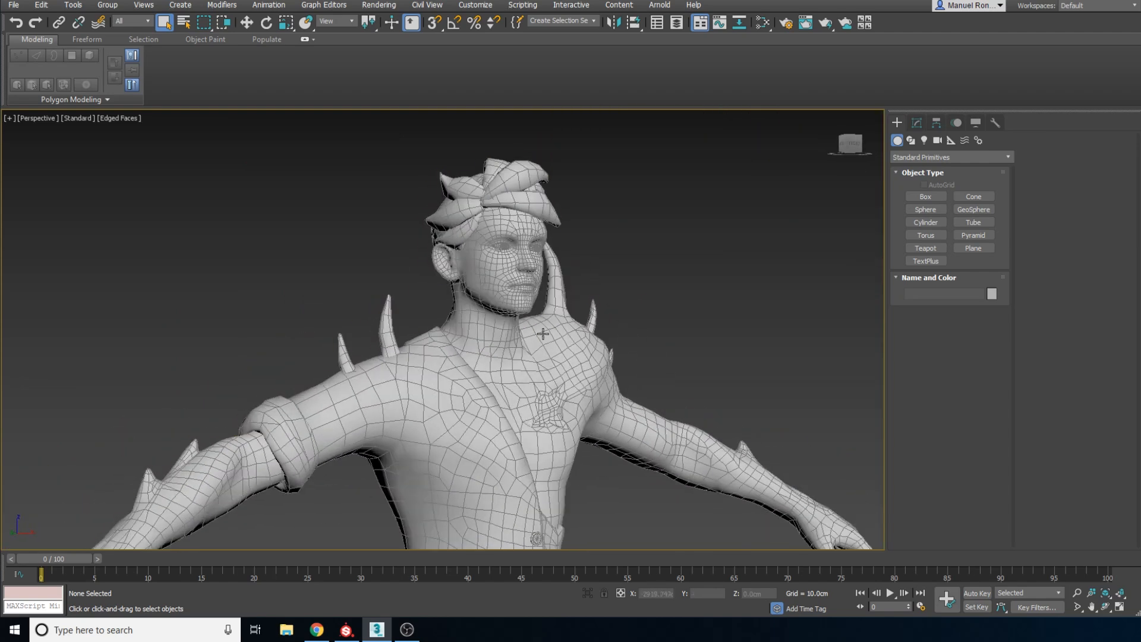
Inspect the low-poly upper body from both sides, including the arms, jacket buttons and torn edge
middle_click_drag(542, 334, 448, 330, "alt")
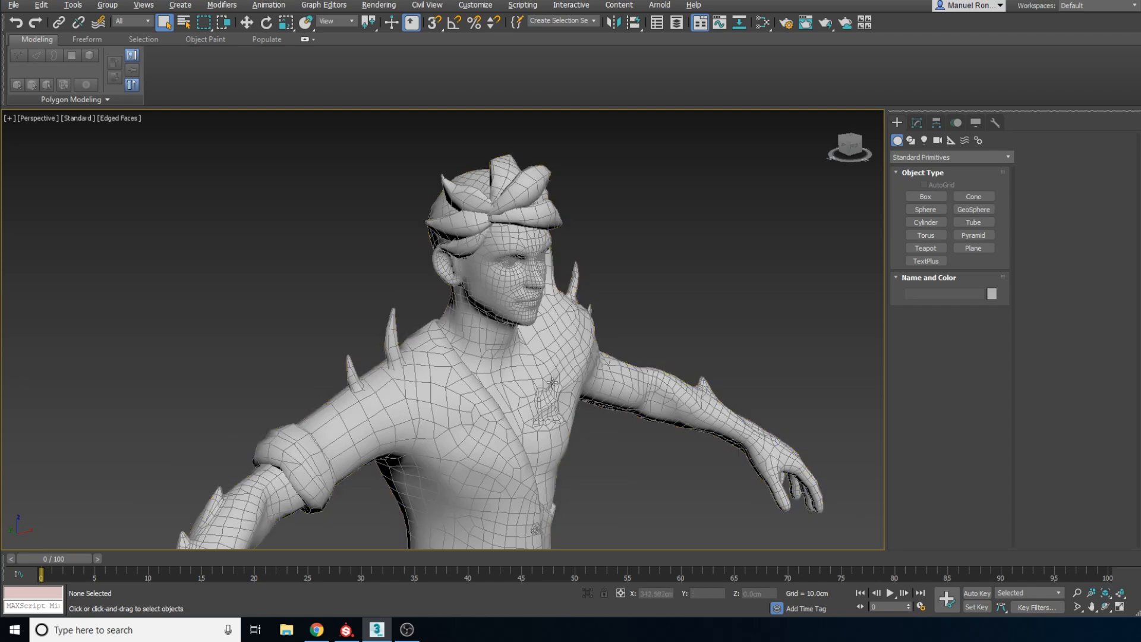
middle_click_drag(553, 382, 502, 366, "alt")
middle_click_drag(582, 460, 505, 313)
scroll(567, 345, "down", 4)
scroll(512, 302, "up", 3)
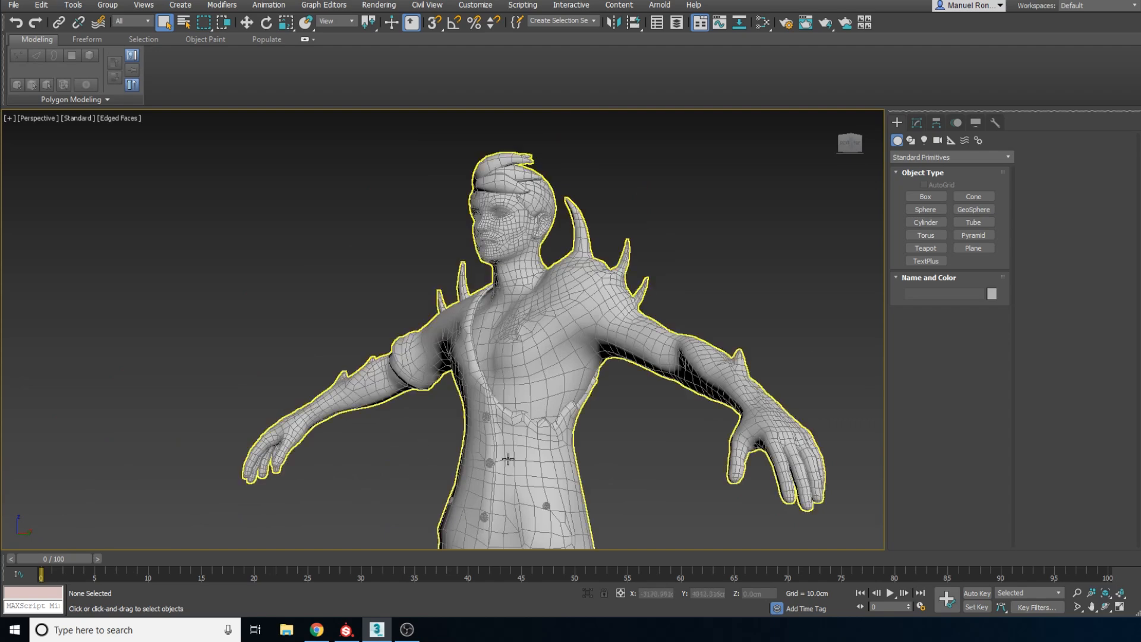
middle_click_drag(511, 471, 517, 369)
middle_click_drag(565, 282, 620, 284, "alt")
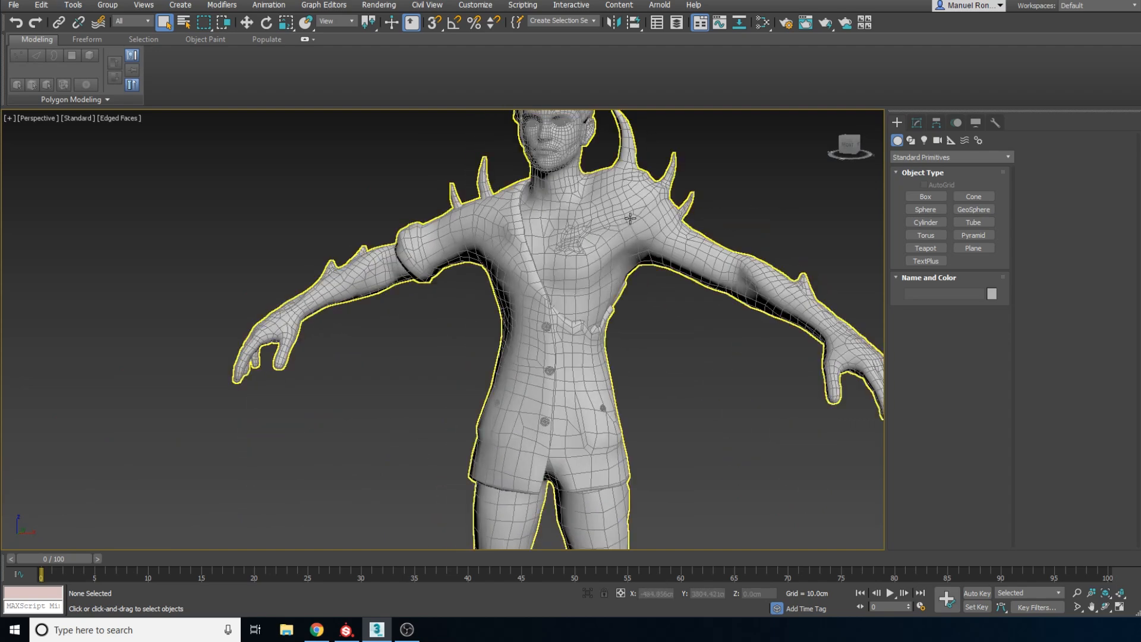
middle_click_drag(631, 209, 586, 238)
scroll(583, 241, "up", 8)
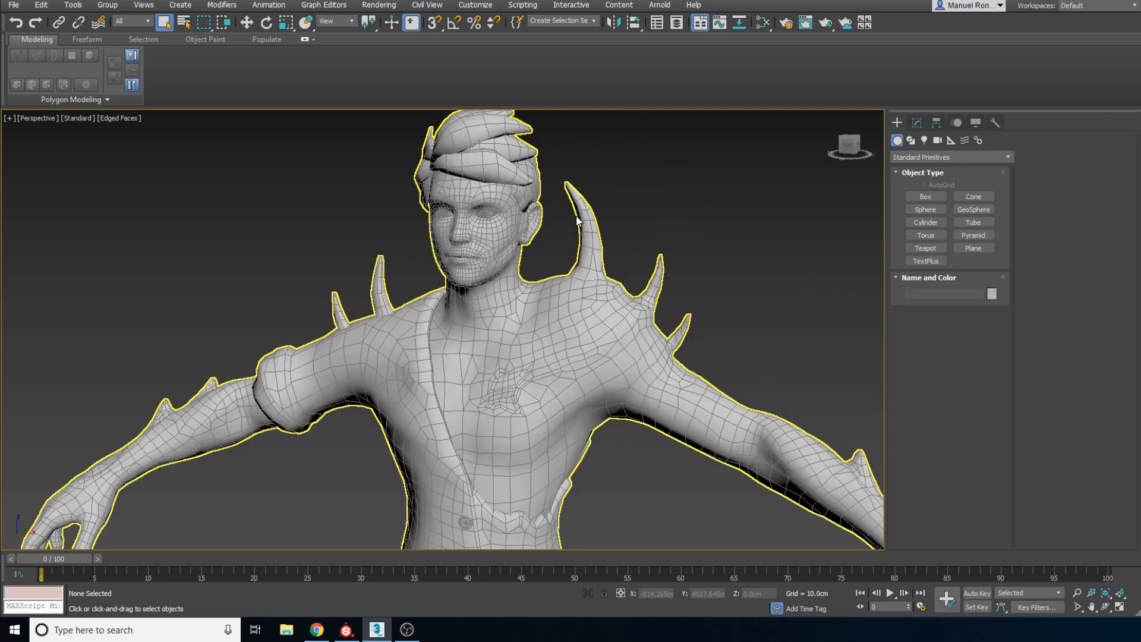
scroll(587, 235, "down", 8)
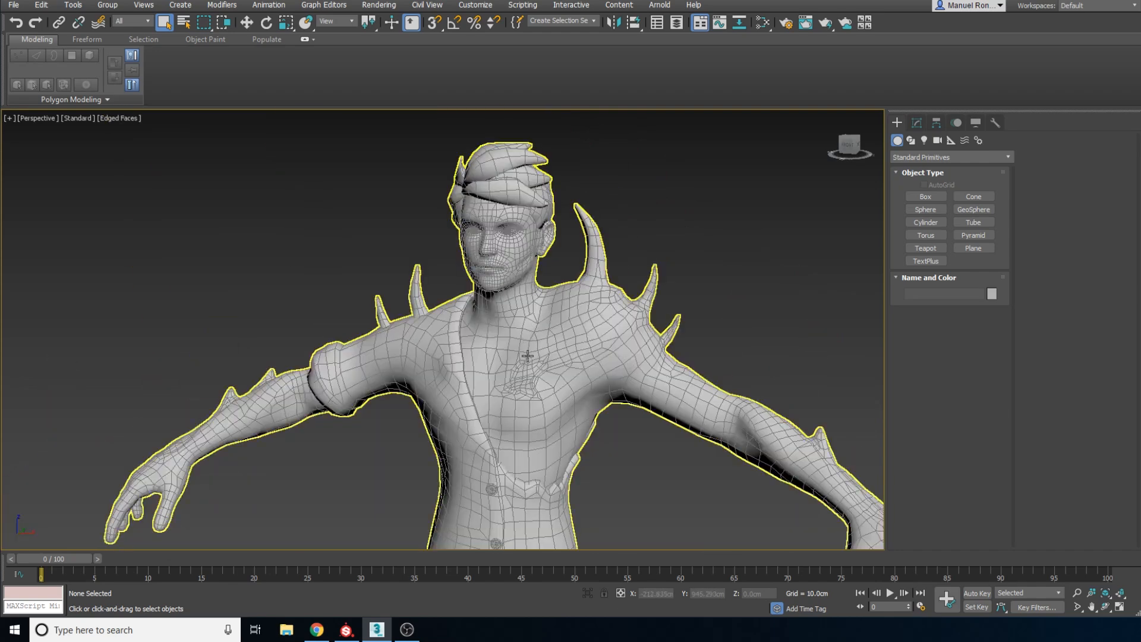
Inspect the polygon layout of the chest wound up close and how it connects to the surrounding torso
scroll(527, 355, "up", 8)
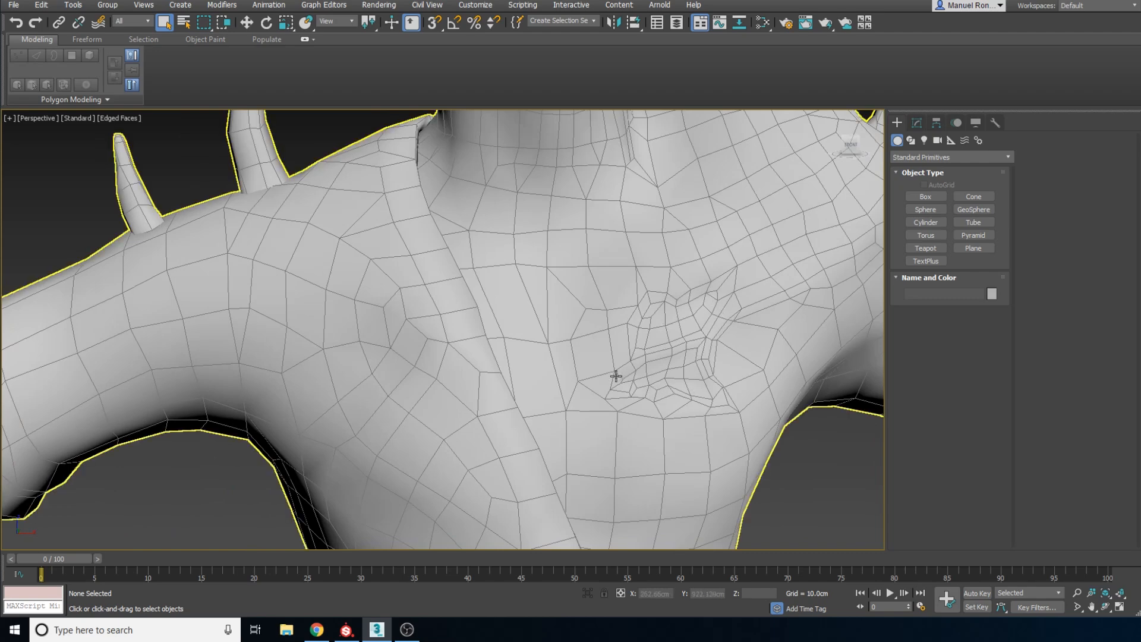
middle_click_drag(628, 349, 655, 357, "alt")
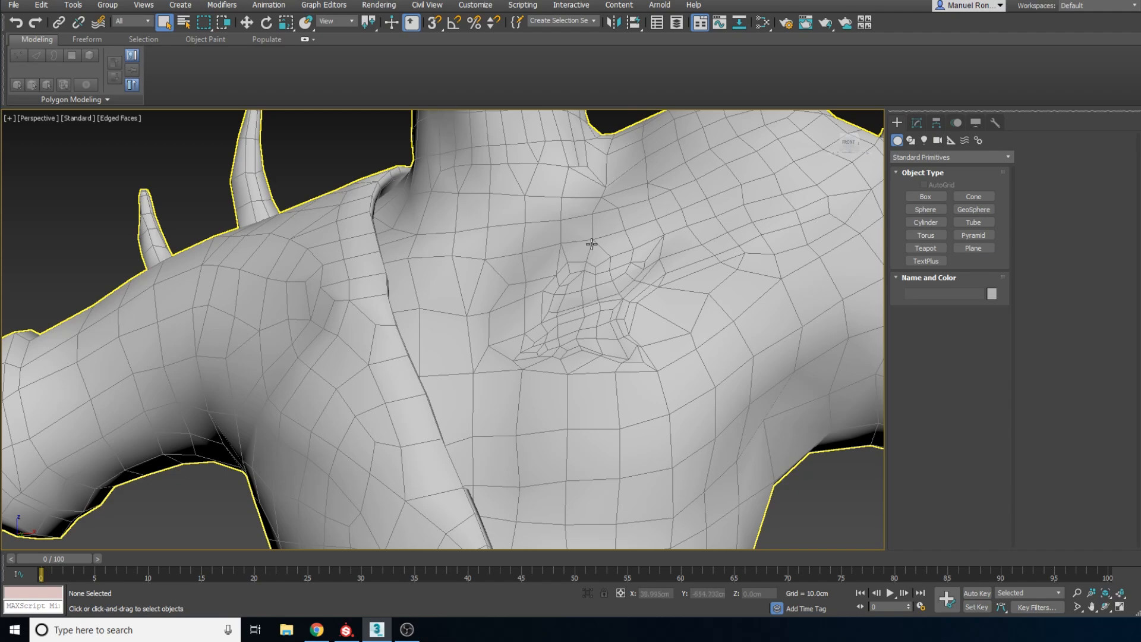
scroll(591, 254, "down", 8)
scroll(578, 340, "up", 3)
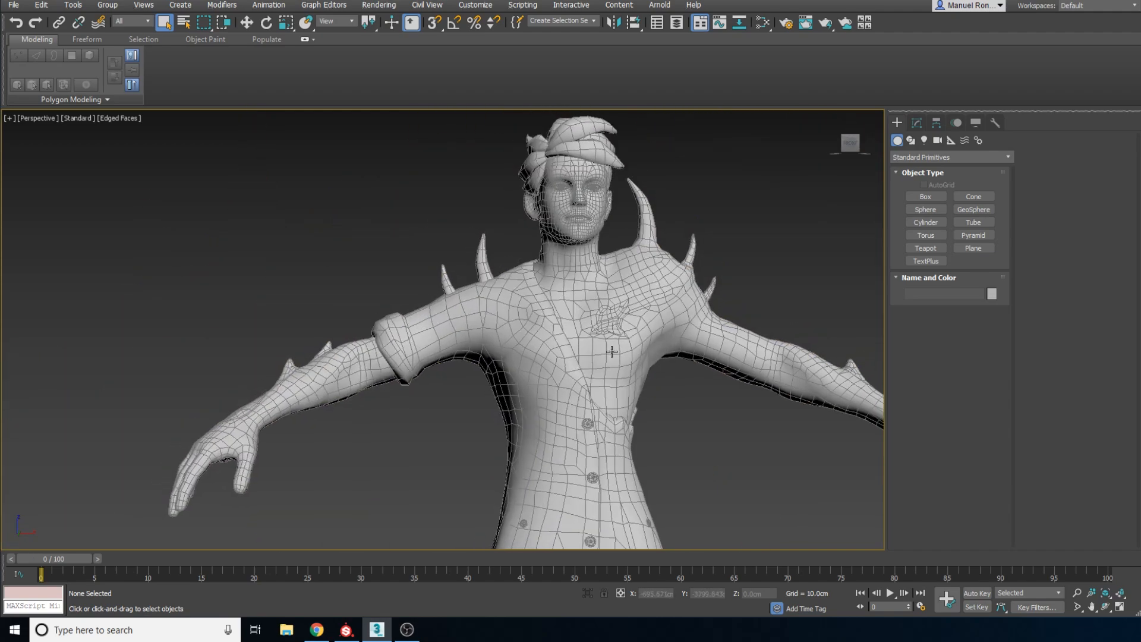
scroll(641, 288, "up", 3)
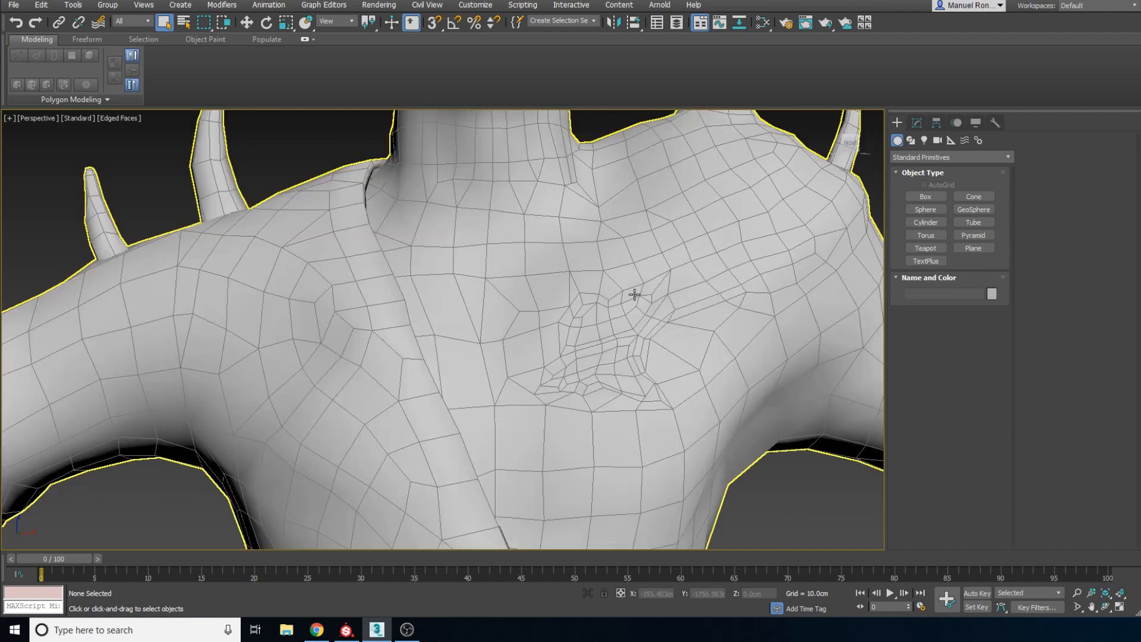
scroll(635, 294, "down", 3)
middle_click_drag(643, 248, 632, 375)
scroll(580, 425, "up", 4)
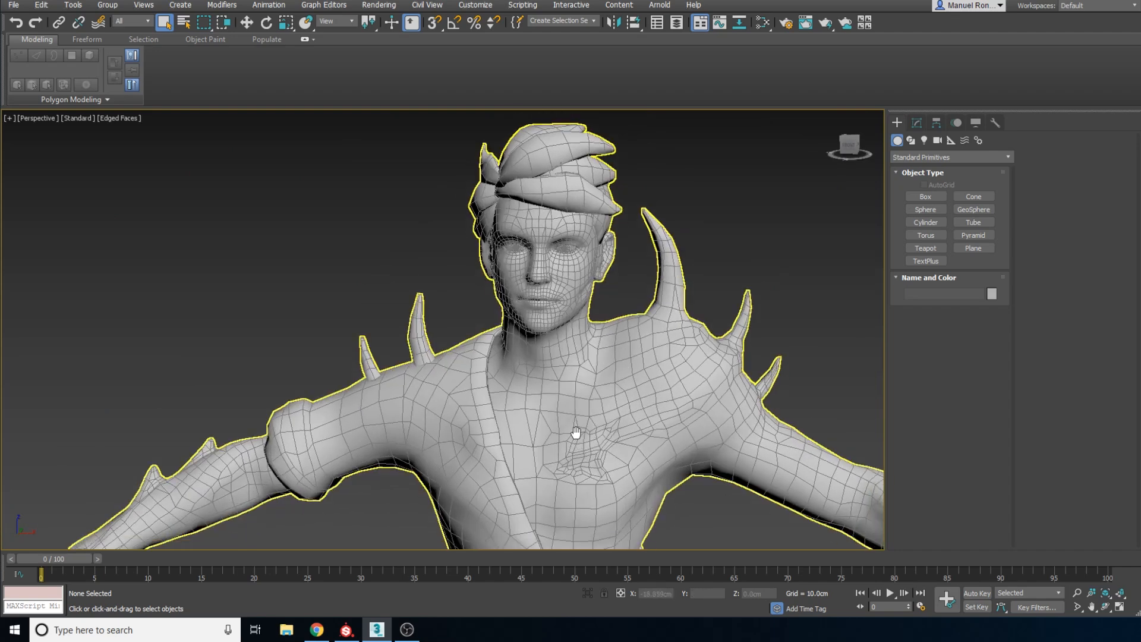
scroll(636, 346, "down", 4)
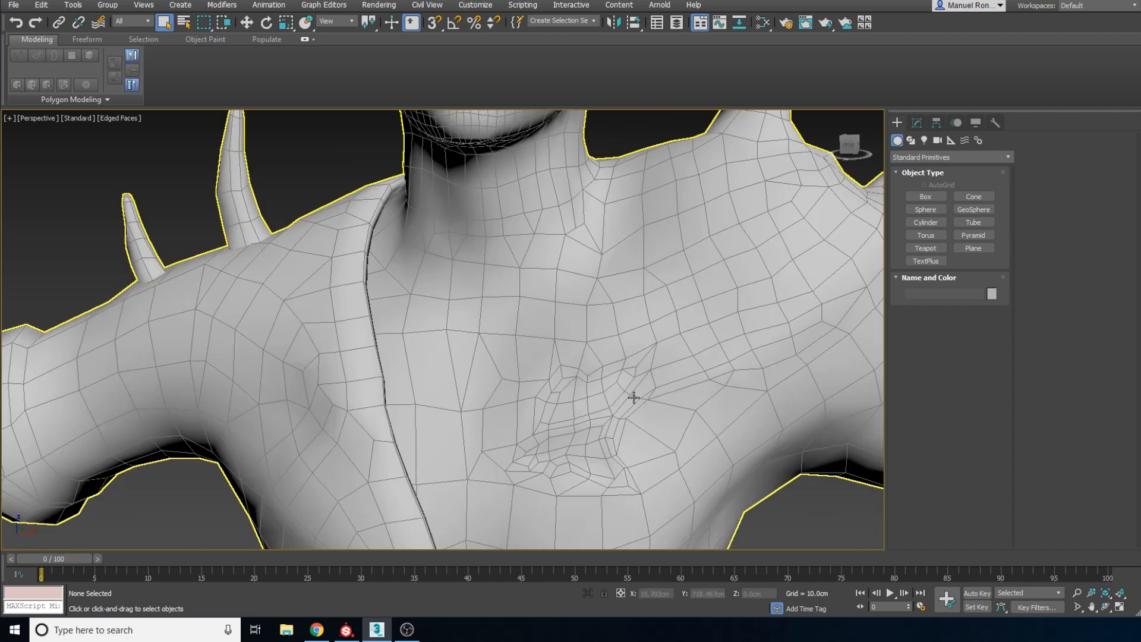
scroll(618, 368, "up", 5)
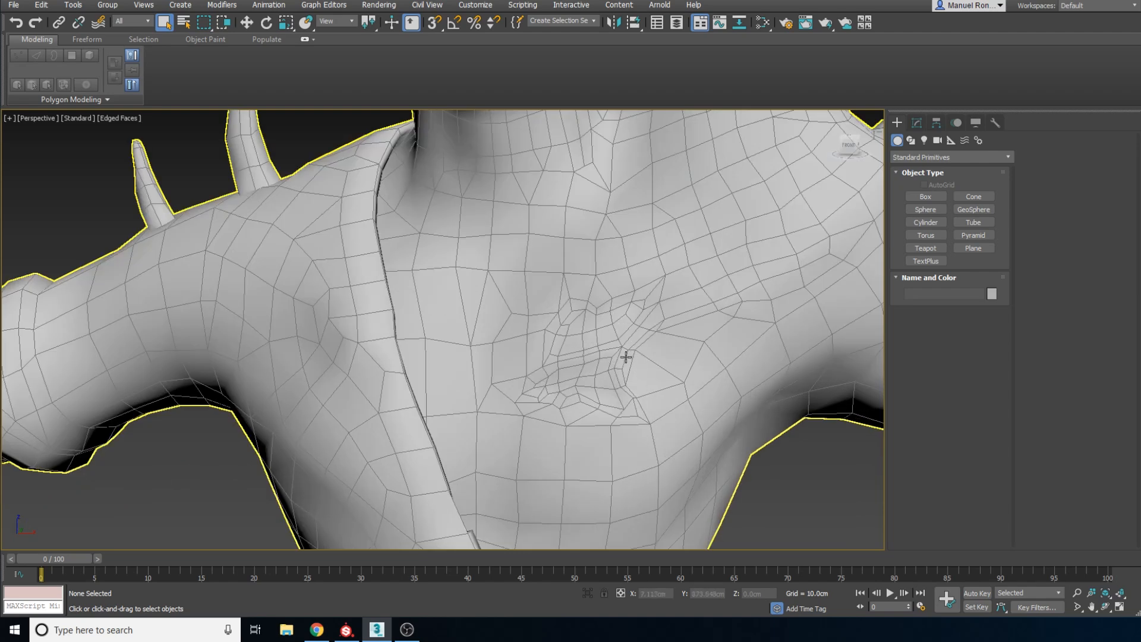
scroll(627, 279, "down", 4)
scroll(617, 315, "down", 4)
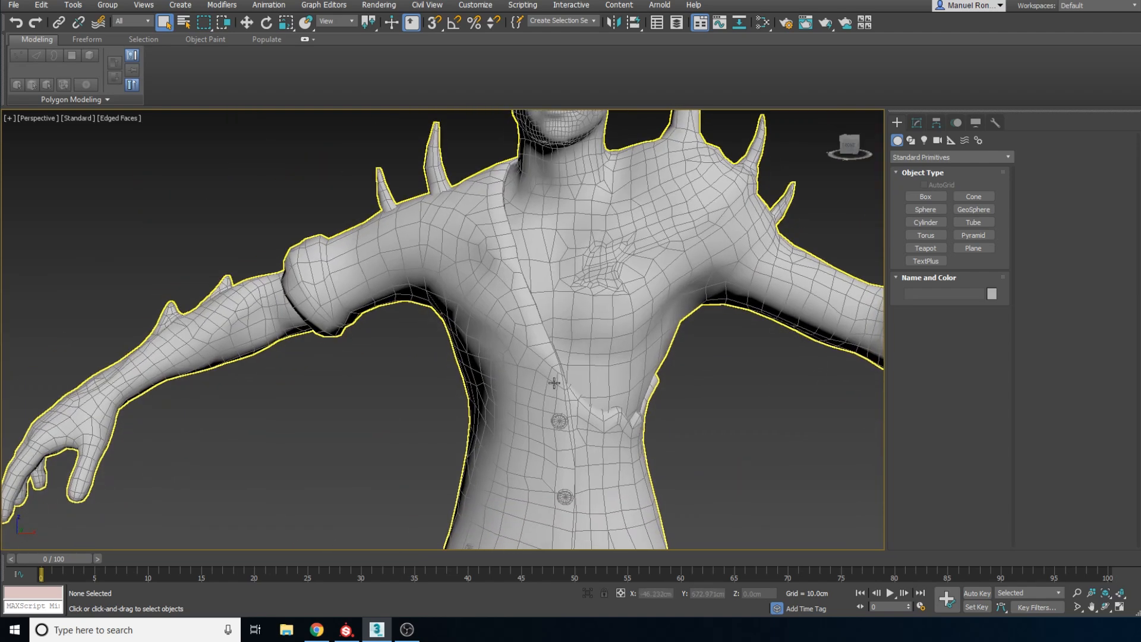
scroll(576, 341, "up", 4)
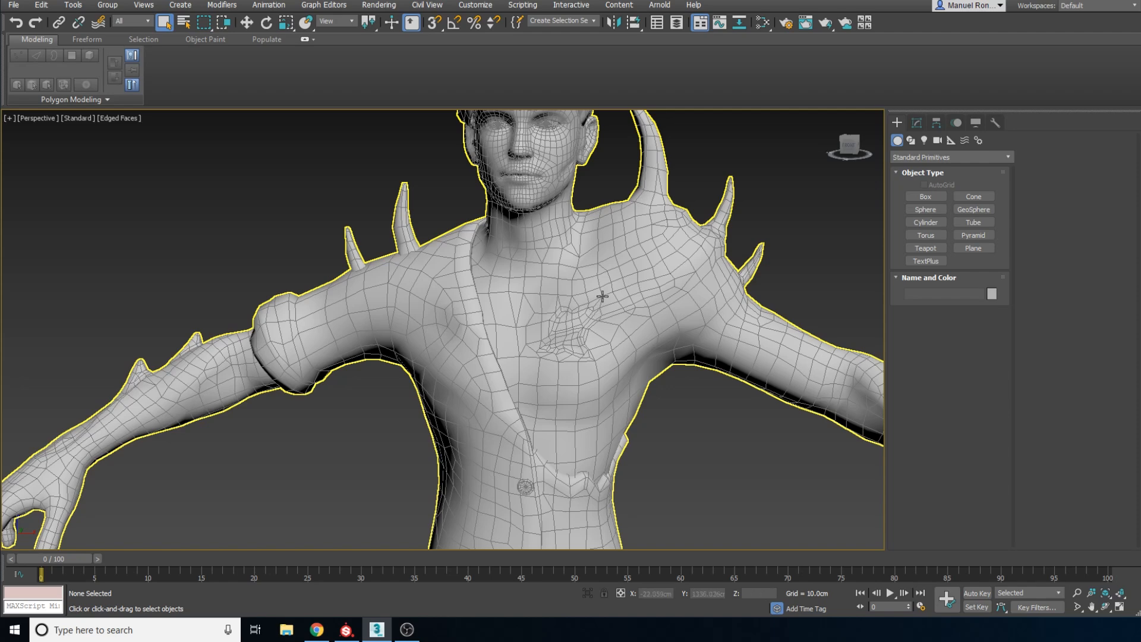
middle_click_drag(606, 301, 613, 339)
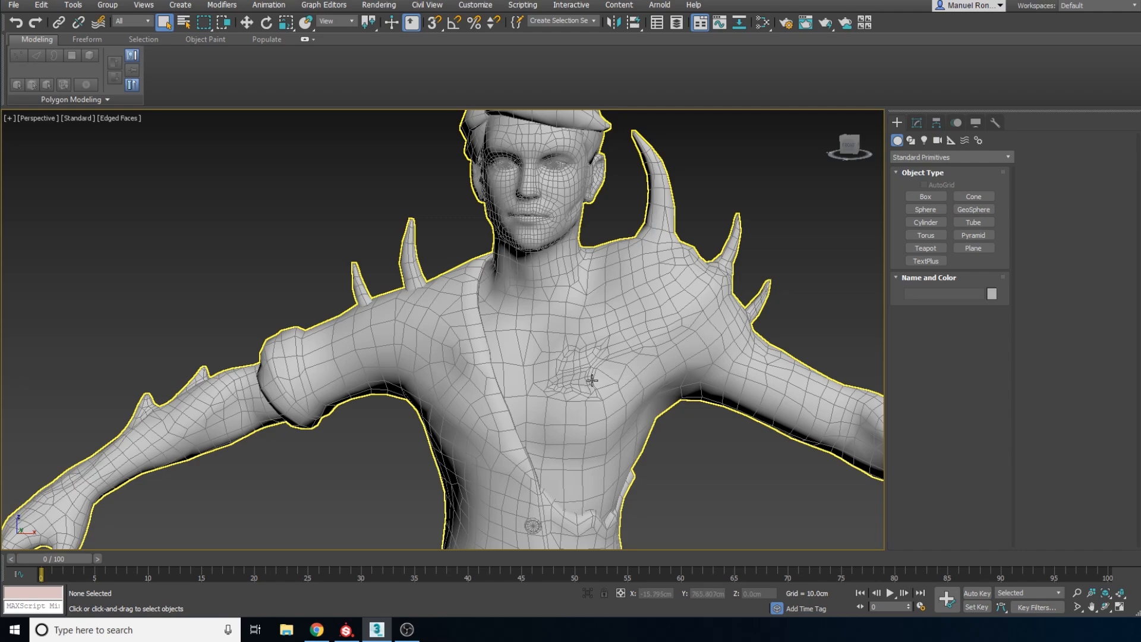
Select the low-poly character mesh at the sleeved arm's forearm
middle_click_drag(550, 401, 690, 346)
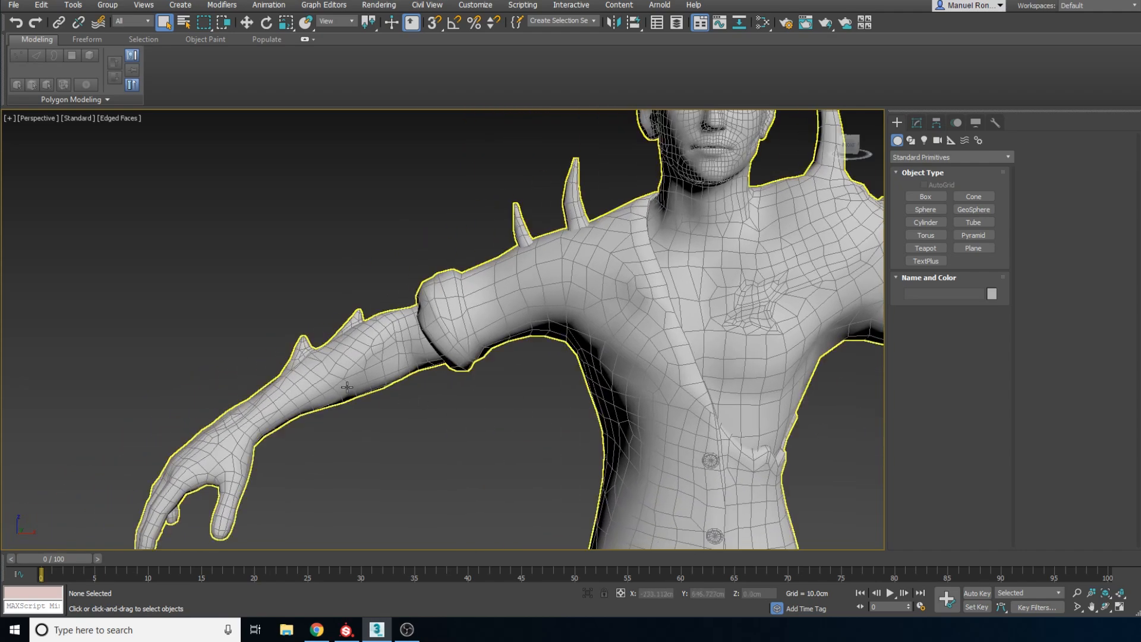
scroll(291, 405, "up", 3)
left_click(289, 405)
scroll(273, 401, "down", 4)
scroll(380, 424, "up", 3)
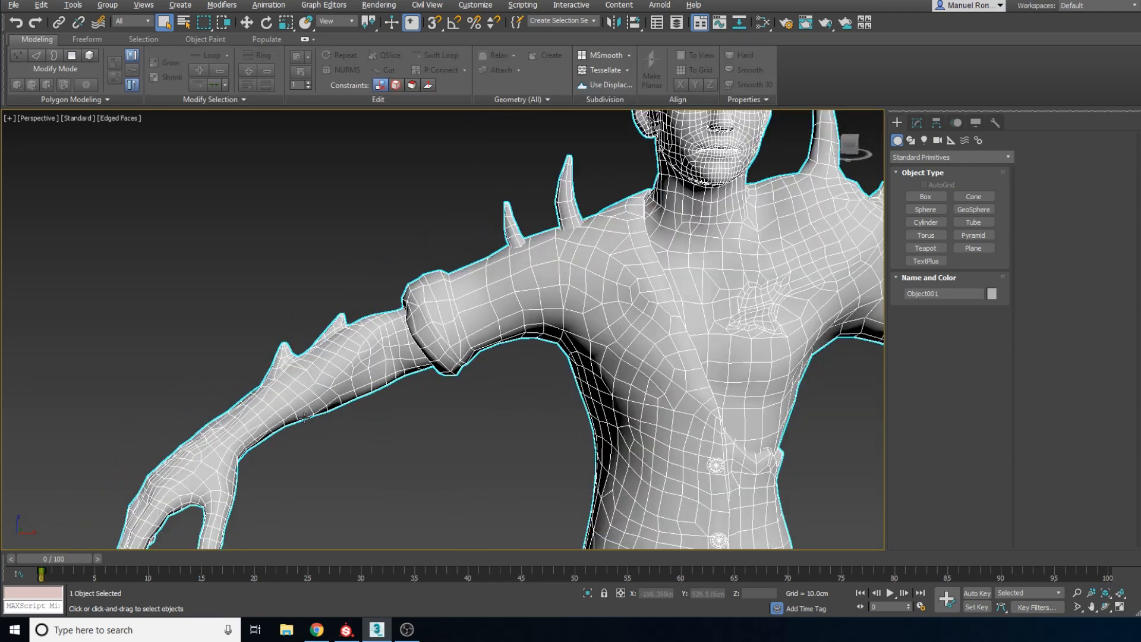
Examine the sleeved arm's topology around the rolled cuff, forearm spikes, wrist and hand from several angles
scroll(380, 424, "up", 2)
scroll(470, 321, "down", 4)
scroll(458, 337, "up", 5)
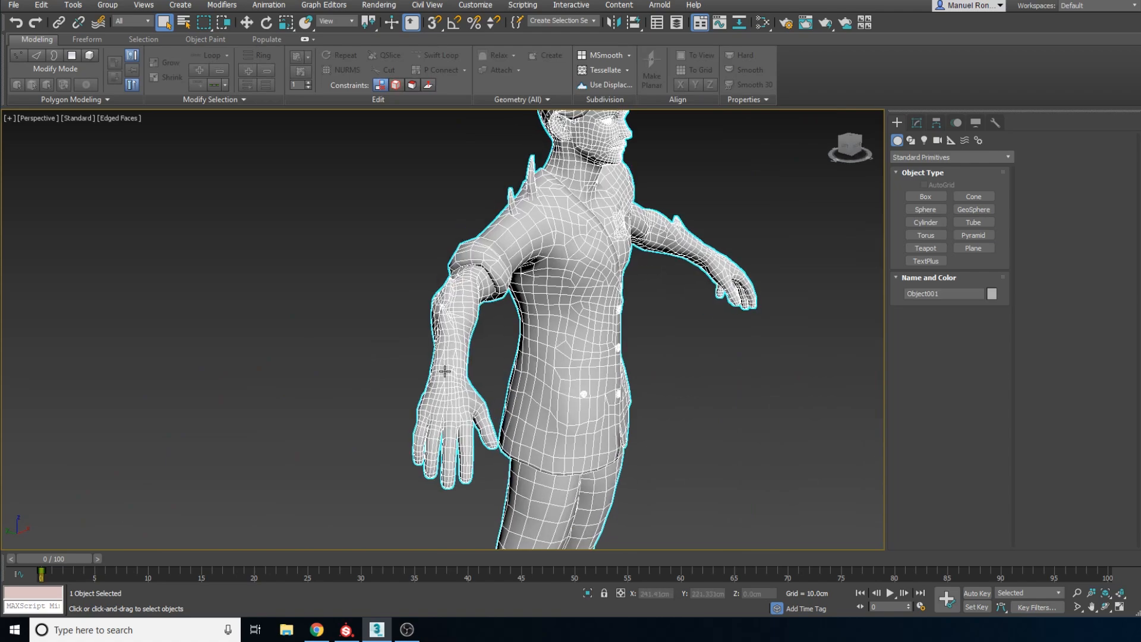
scroll(457, 337, "up", 3)
scroll(422, 356, "down", 4)
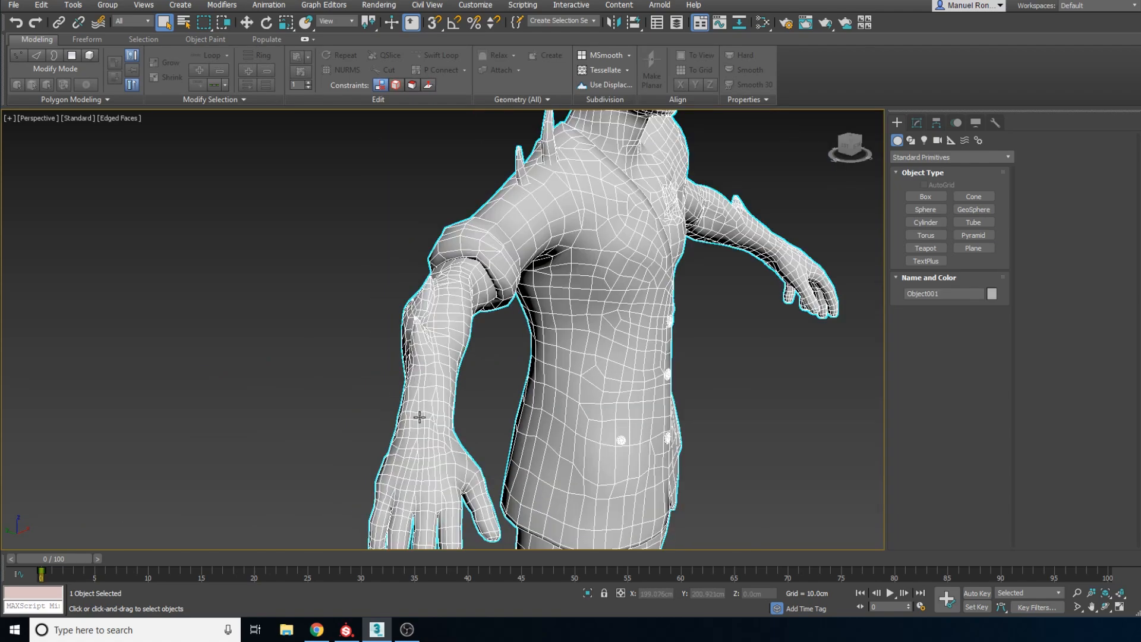
scroll(434, 375, "up", 3)
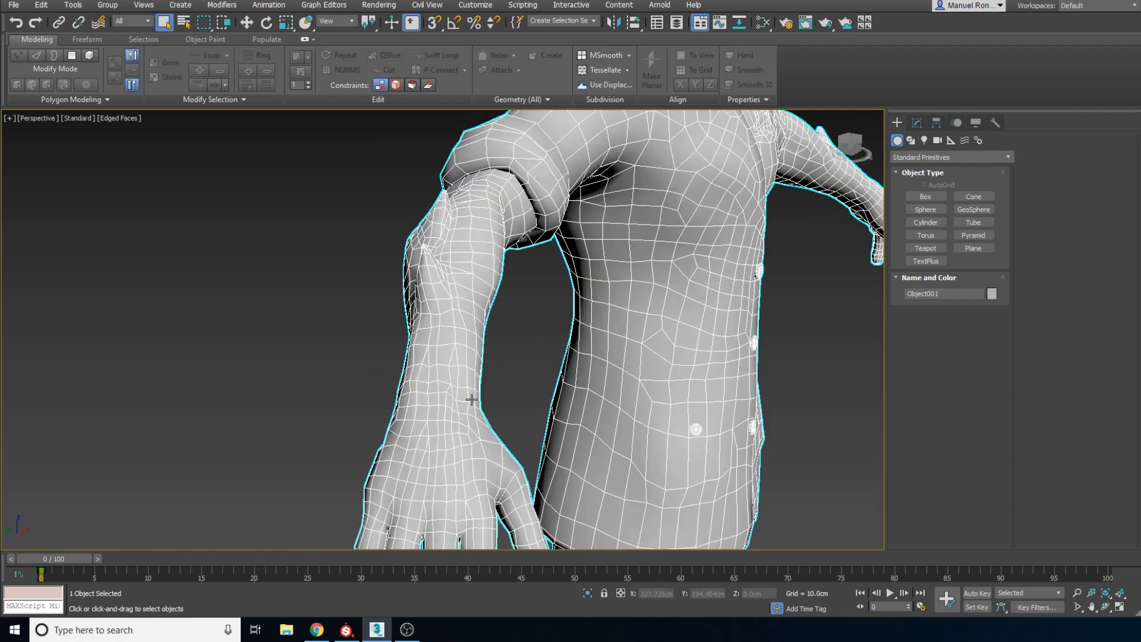
middle_click_drag(471, 400, 458, 365, "alt")
middle_click_drag(437, 288, 471, 442)
scroll(415, 364, "up", 2)
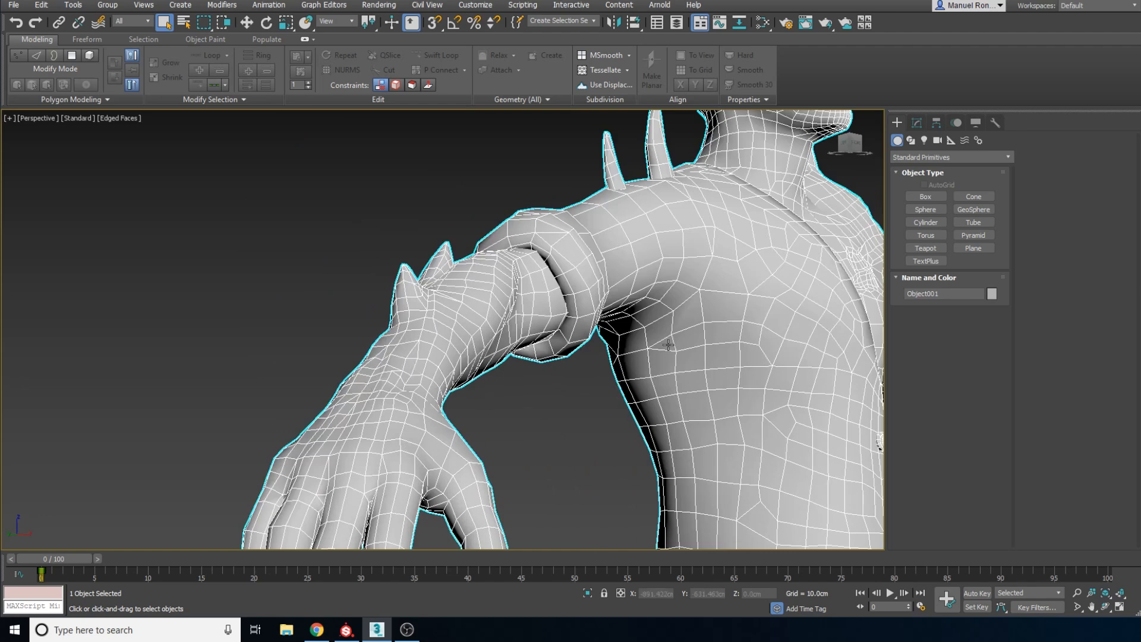
Review the selected mesh's torso, shoulders and chest from the side and front, at a distance and close up
scroll(701, 363, "down", 3)
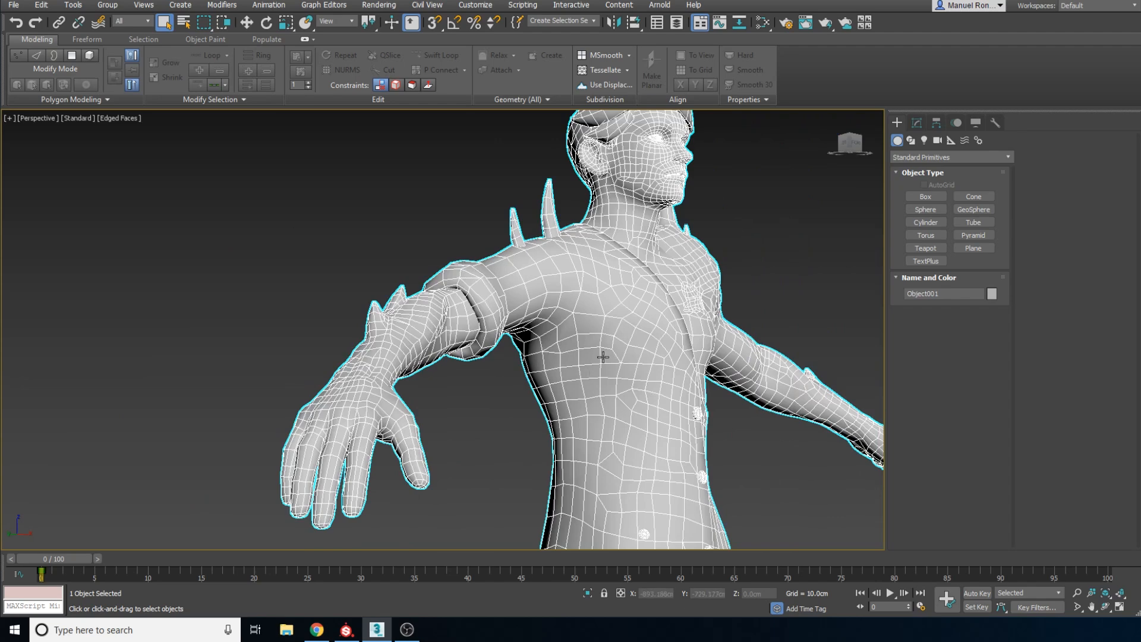
scroll(628, 329, "down", 4)
middle_click_drag(655, 344, 629, 340, "alt")
scroll(629, 340, "up", 4)
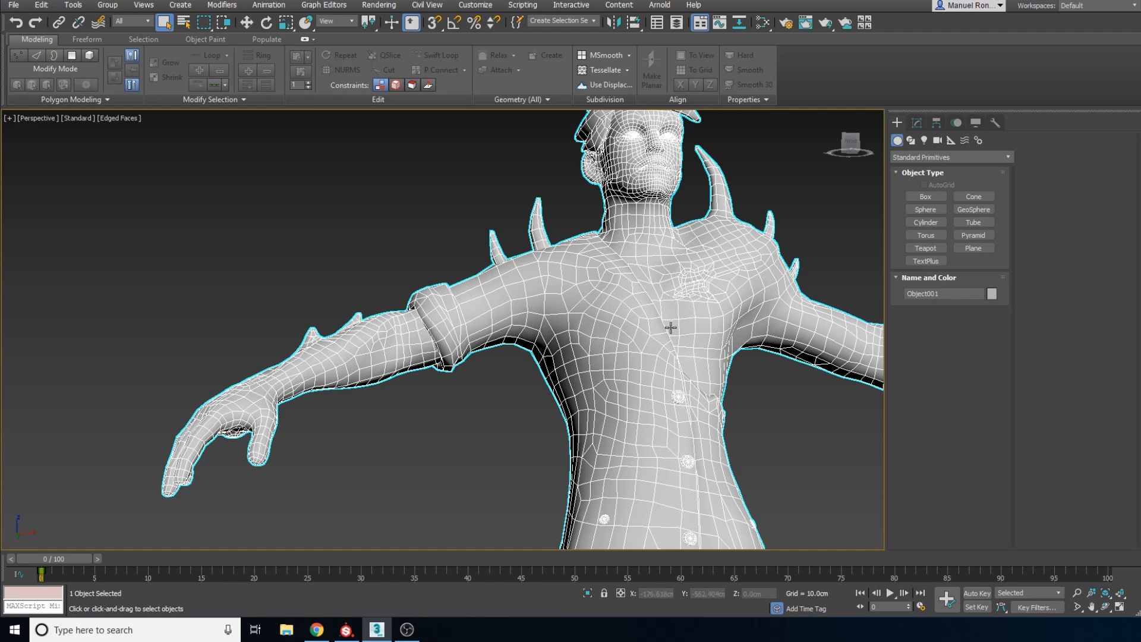
scroll(670, 328, "down", 4)
scroll(669, 325, "up", 3)
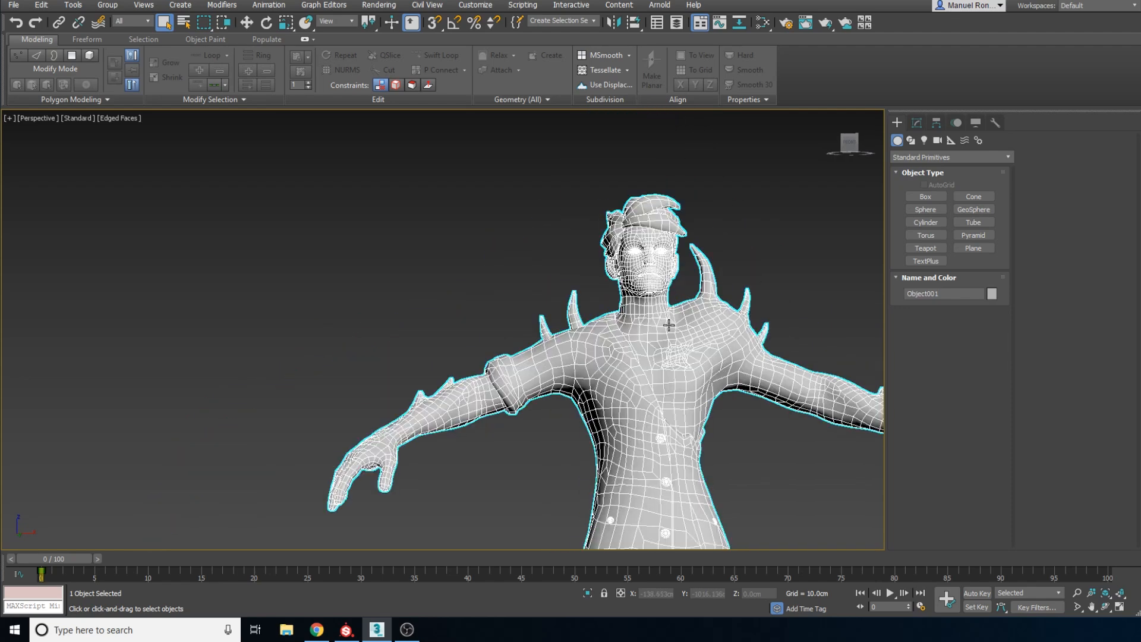
scroll(670, 330, "up", 3)
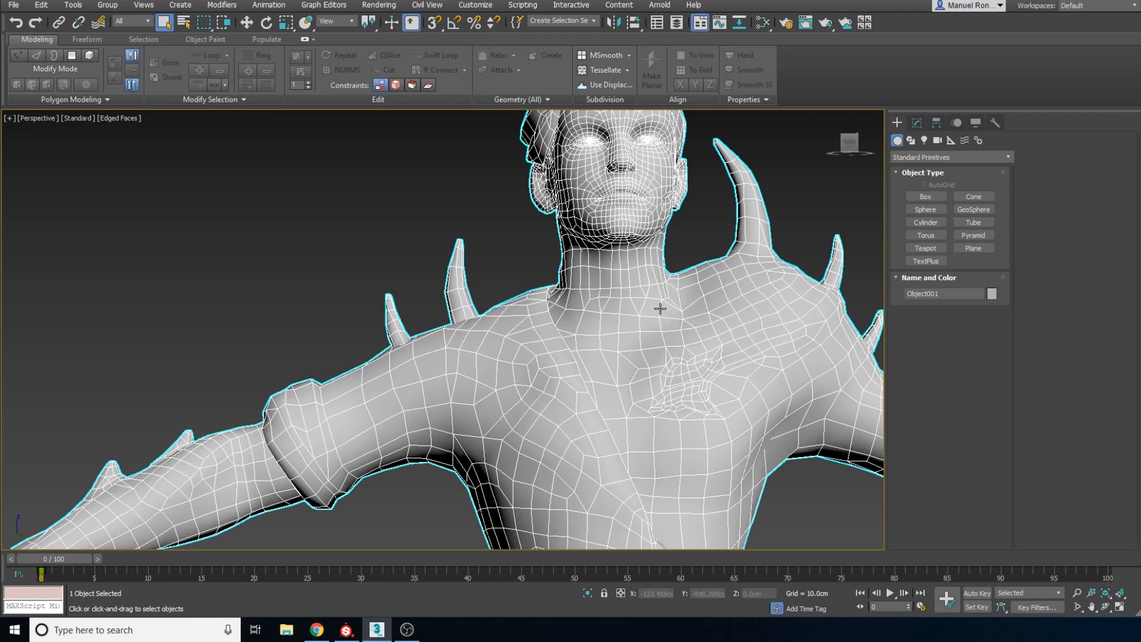
Examine how the low-poly mesh flows from the neck into the shoulders and the chest wound
scroll(660, 309, "down", 4)
scroll(661, 305, "up", 3)
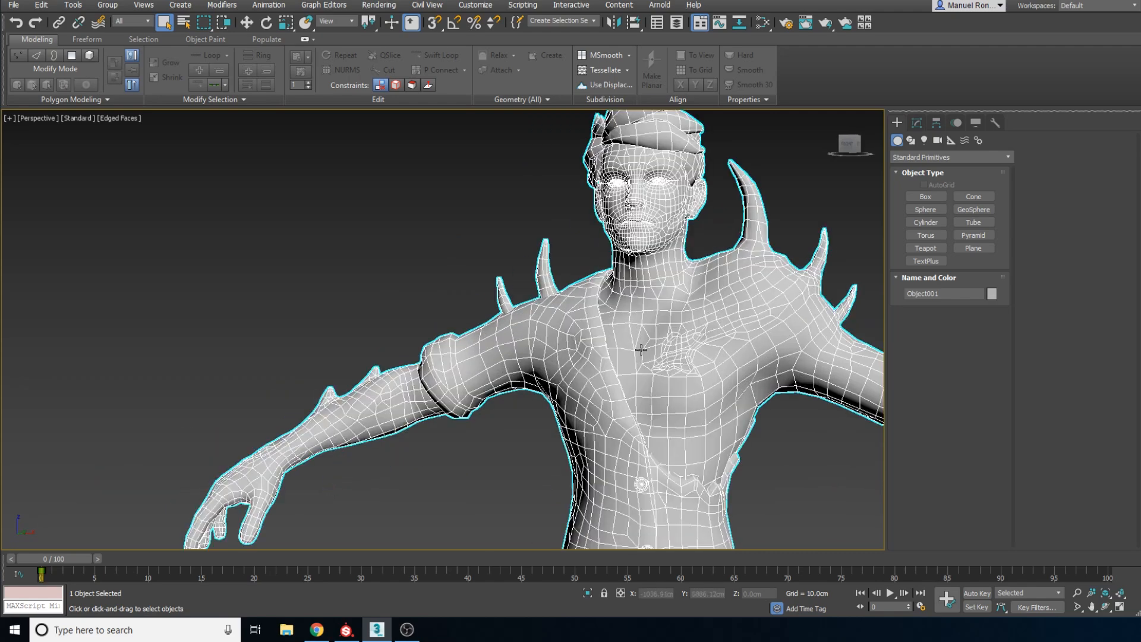
scroll(693, 275, "up", 3)
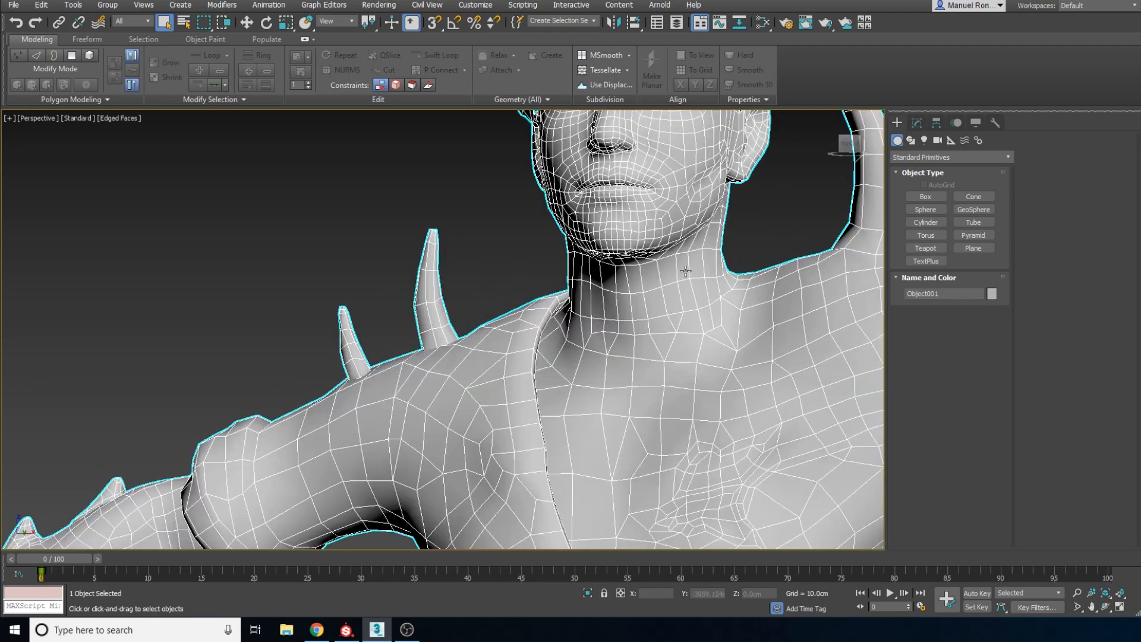
scroll(683, 265, "down", 5)
scroll(642, 343, "up", 3)
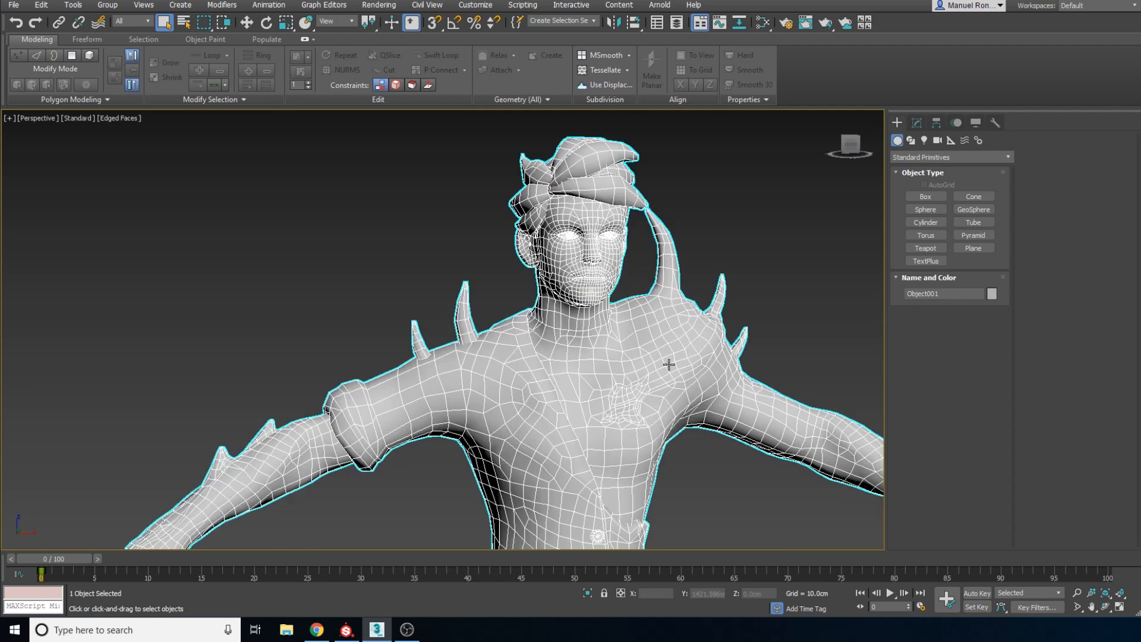
Inspect the head's topology from the front and side, including the hair, ear, mouth, cheek and jaw up close
scroll(622, 372, "up", 5)
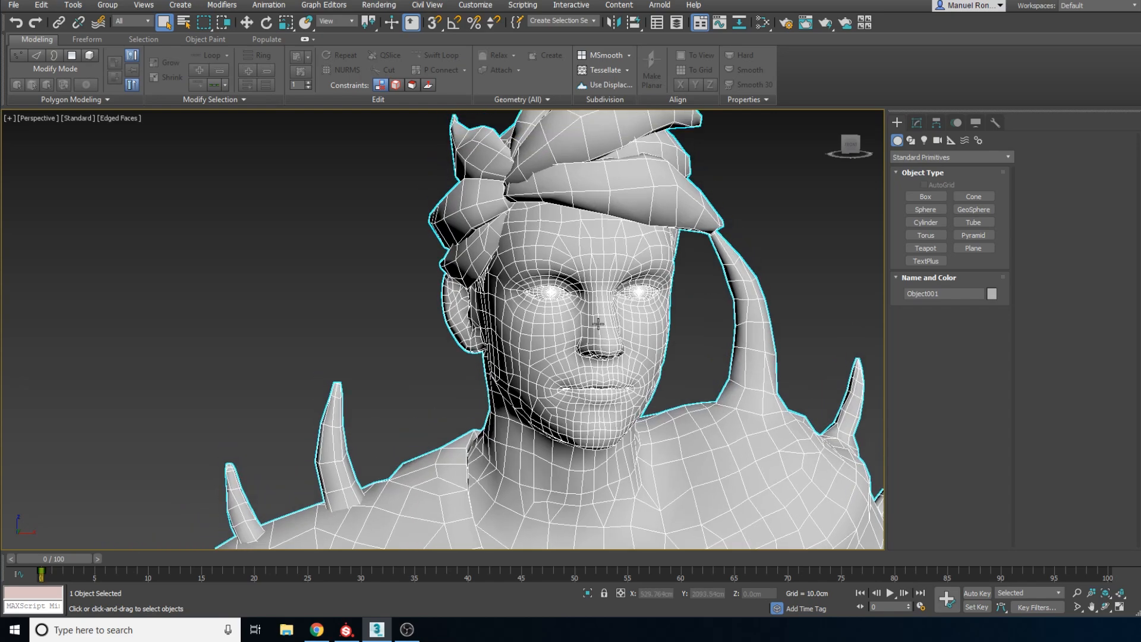
middle_click_drag(576, 332, 626, 327, "alt")
scroll(594, 315, "down", 3)
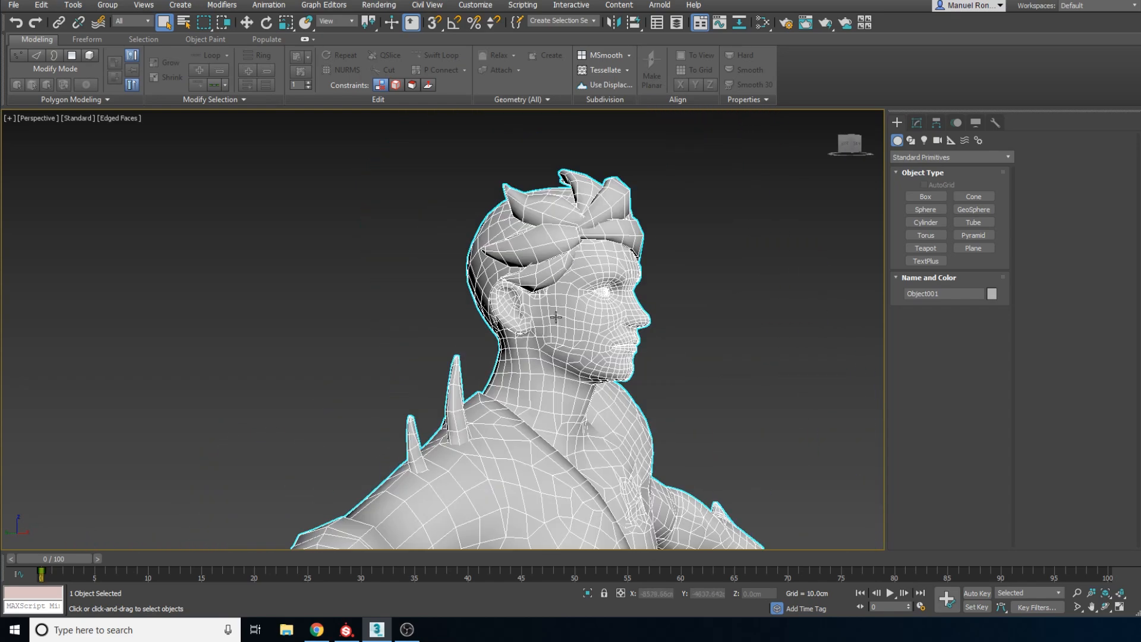
scroll(555, 301, "up", 2)
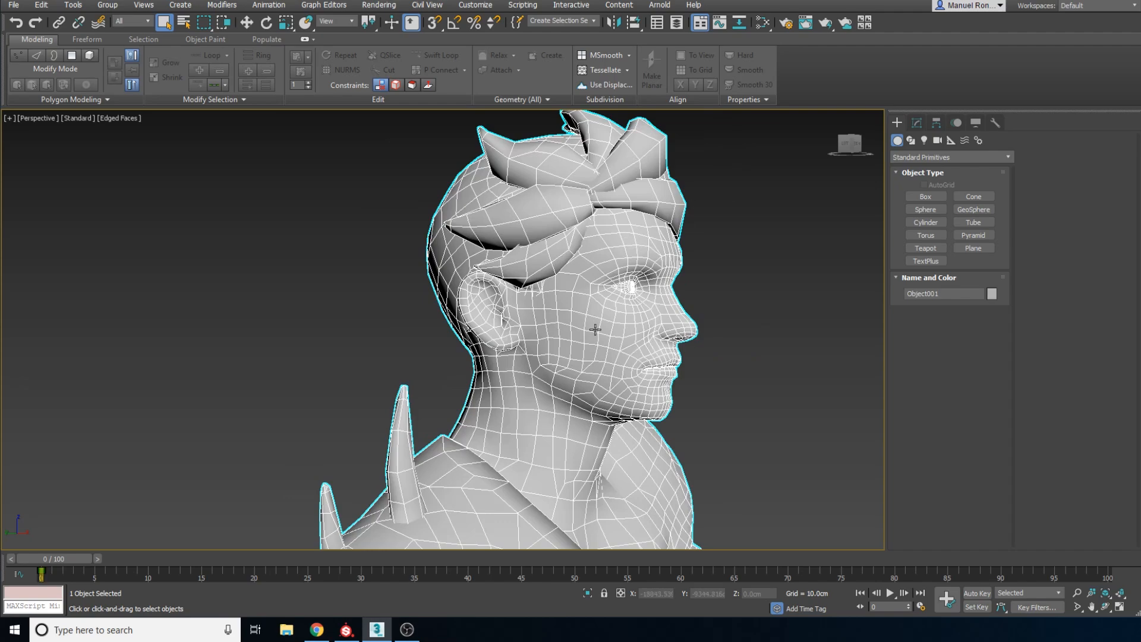
scroll(585, 333, "down", 2)
middle_click_drag(614, 360, 521, 363, "alt")
scroll(560, 360, "up", 3)
middle_click_drag(541, 355, 537, 346)
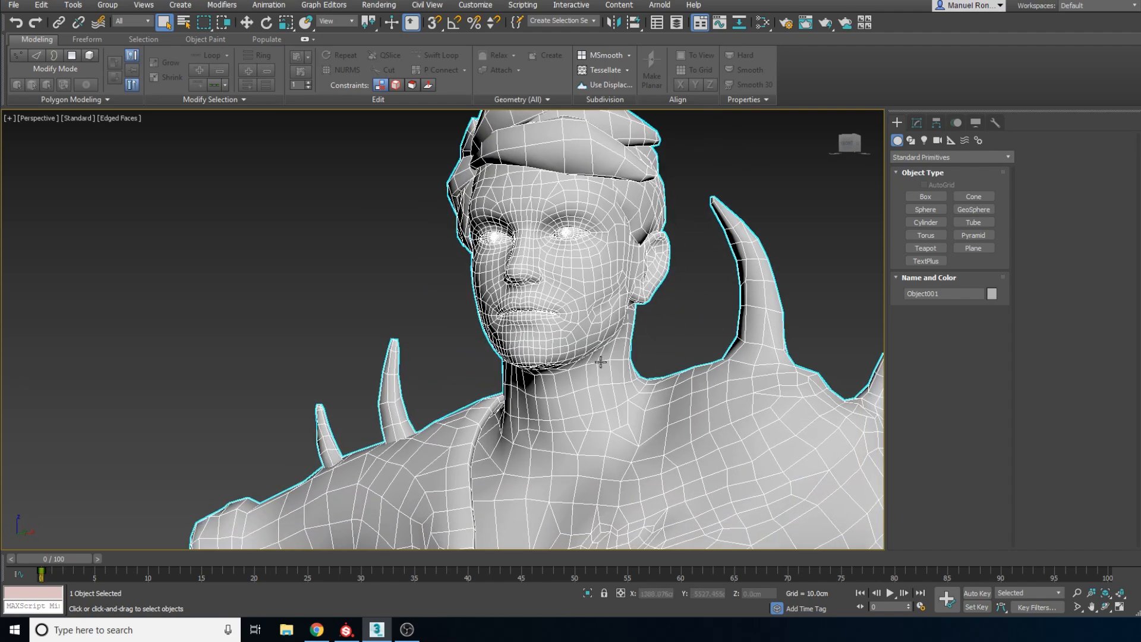
scroll(624, 296, "up", 3)
scroll(607, 304, "up", 4)
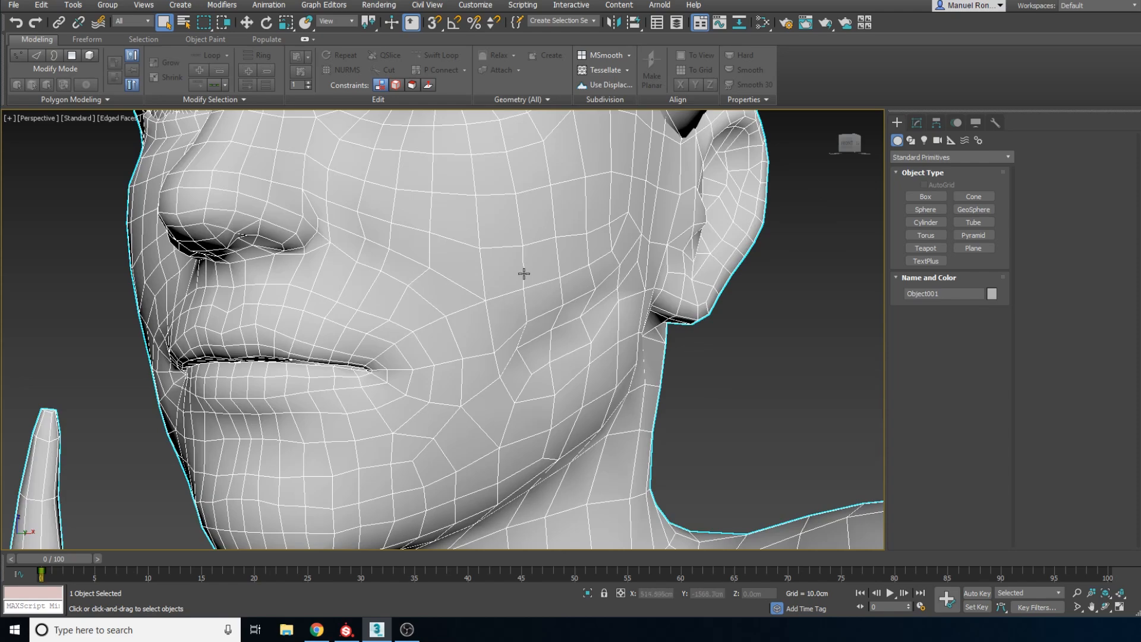
middle_click_drag(448, 360, 533, 361)
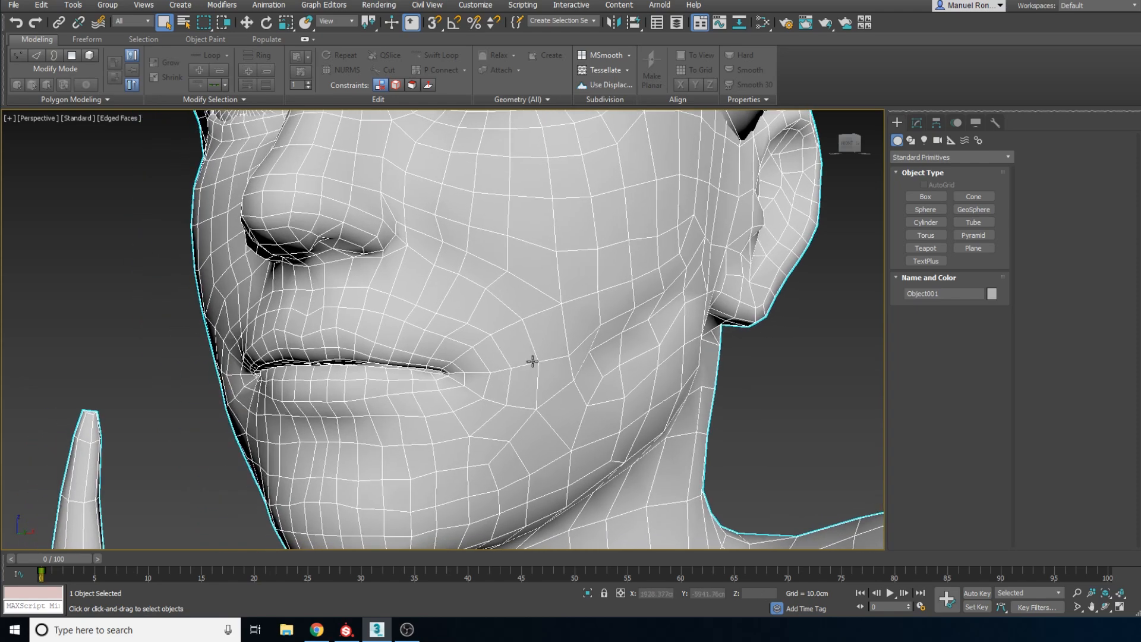
middle_click_drag(441, 363, 391, 362, "alt")
scroll(491, 403, "down", 10)
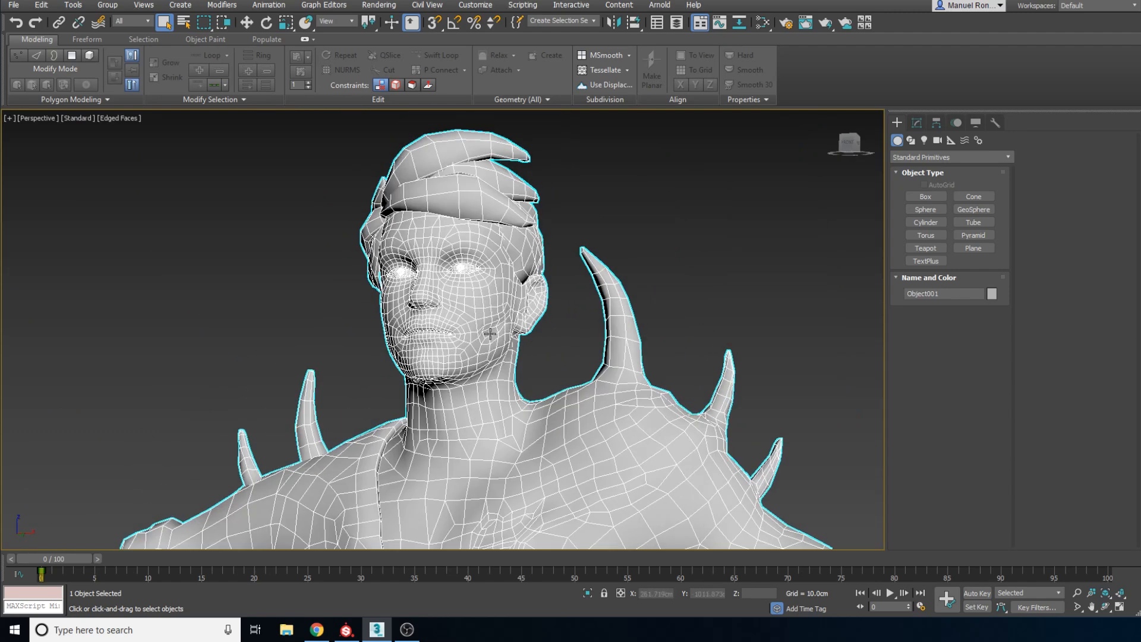
scroll(510, 322, "up", 3)
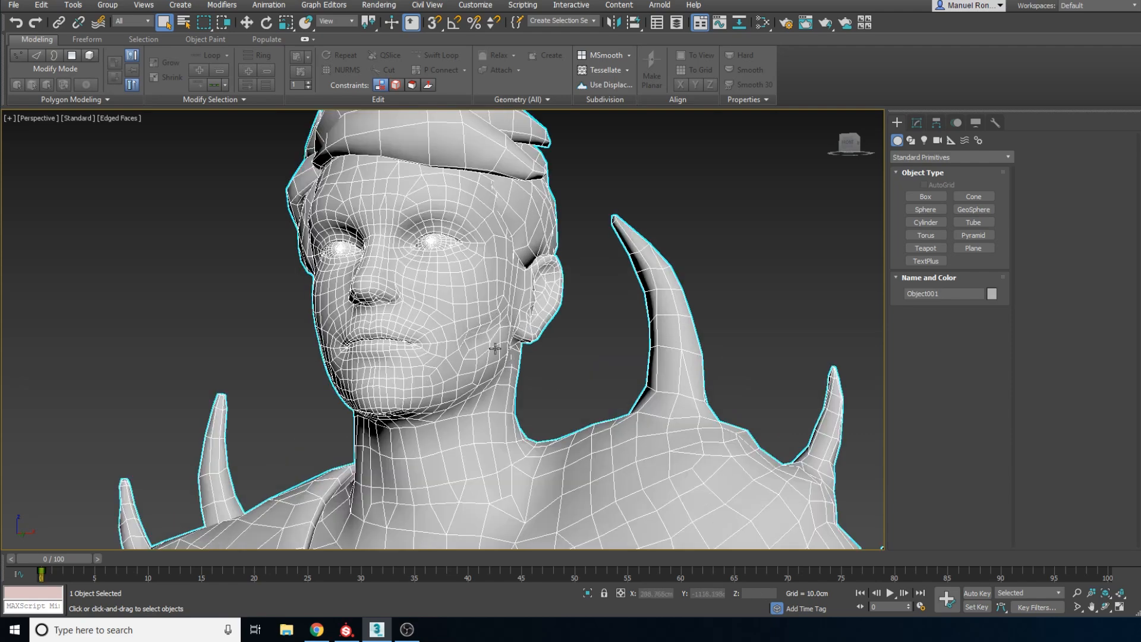
Review the upper body's polygon layout around the shoulder spikes, the jacket edge and the chest wound
scroll(495, 348, "down", 3)
scroll(528, 373, "down", 4)
middle_click_drag(510, 441, 531, 419)
scroll(532, 394, "up", 4)
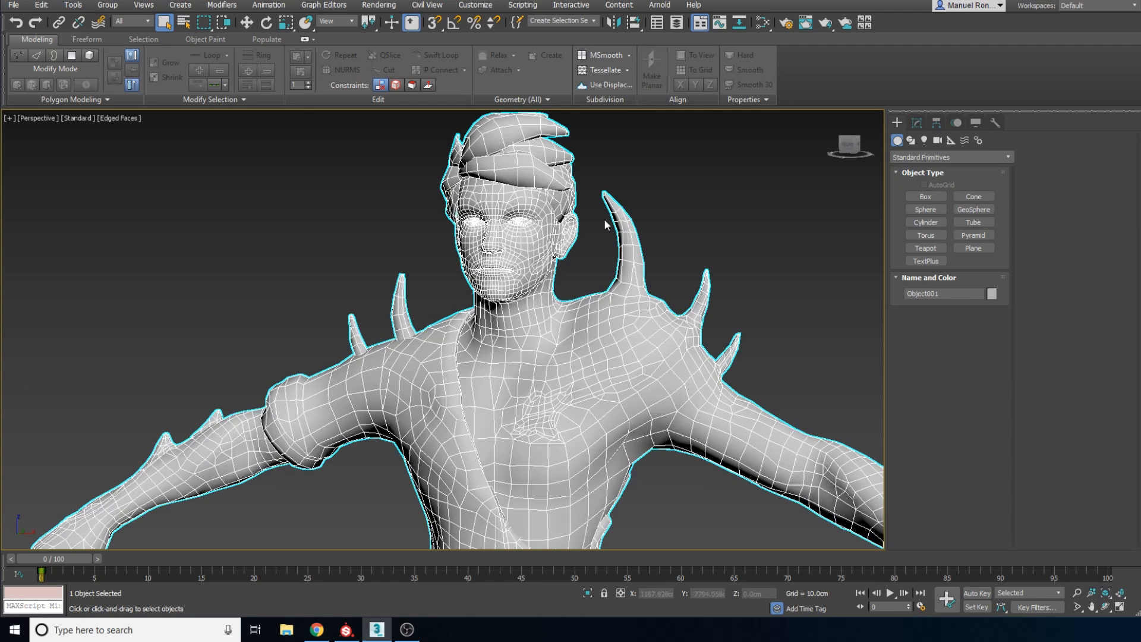
middle_click_drag(525, 341, 538, 376)
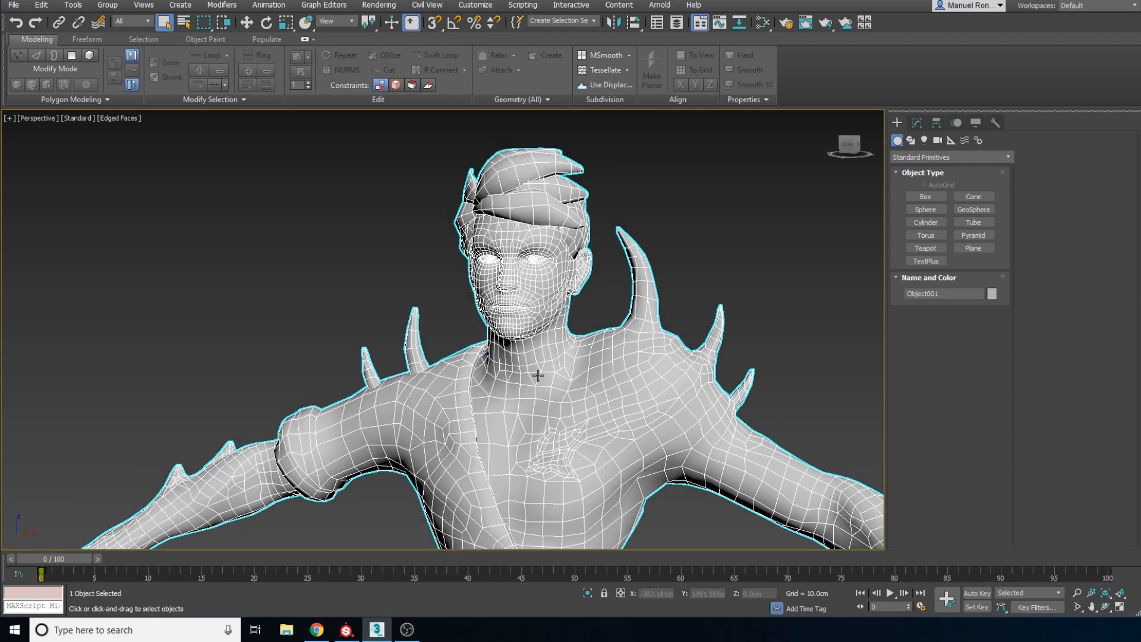
scroll(538, 376, "up", 3)
middle_click_drag(561, 457, 555, 367)
scroll(556, 364, "down", 3)
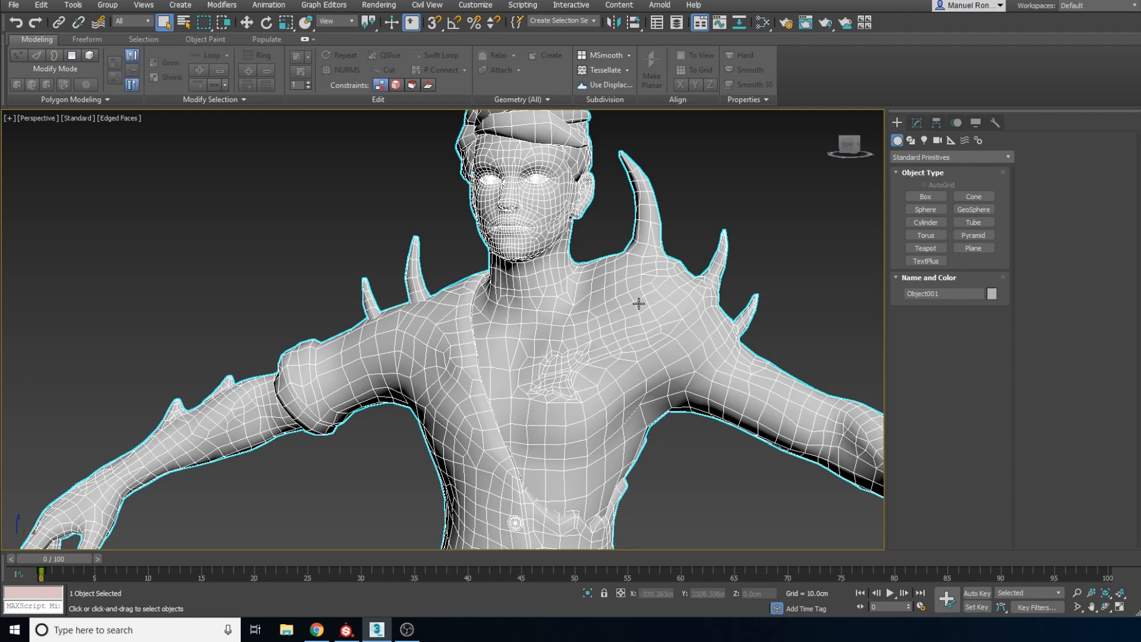
scroll(551, 382, "up", 3)
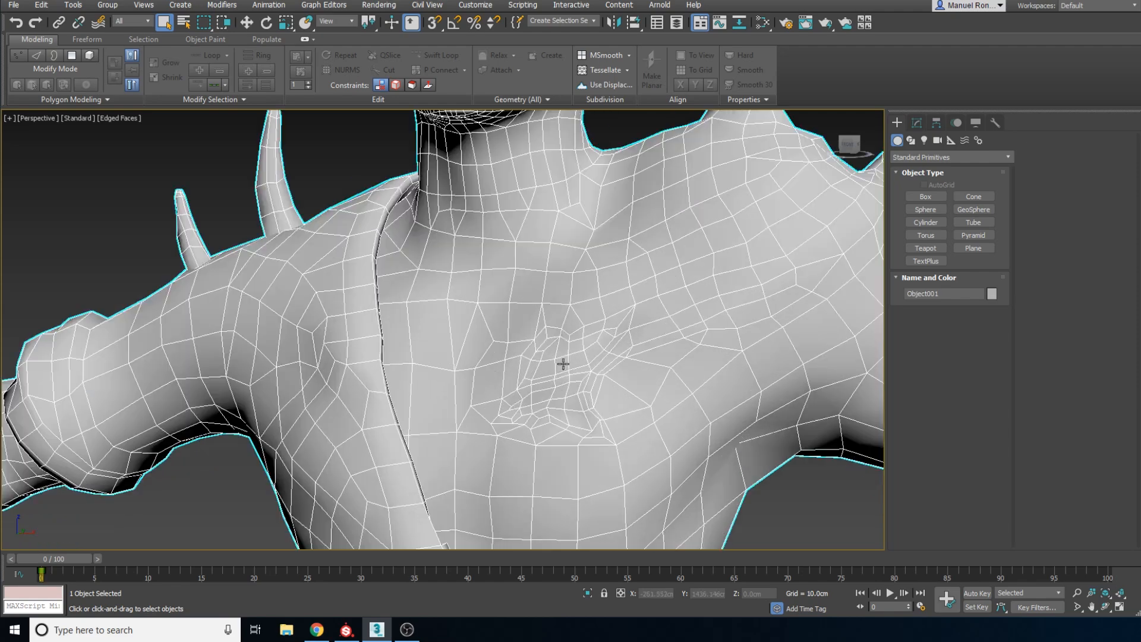
scroll(566, 364, "down", 5)
scroll(567, 371, "down", 5)
middle_click_drag(568, 371, 546, 352, "alt")
scroll(544, 328, "up", 6)
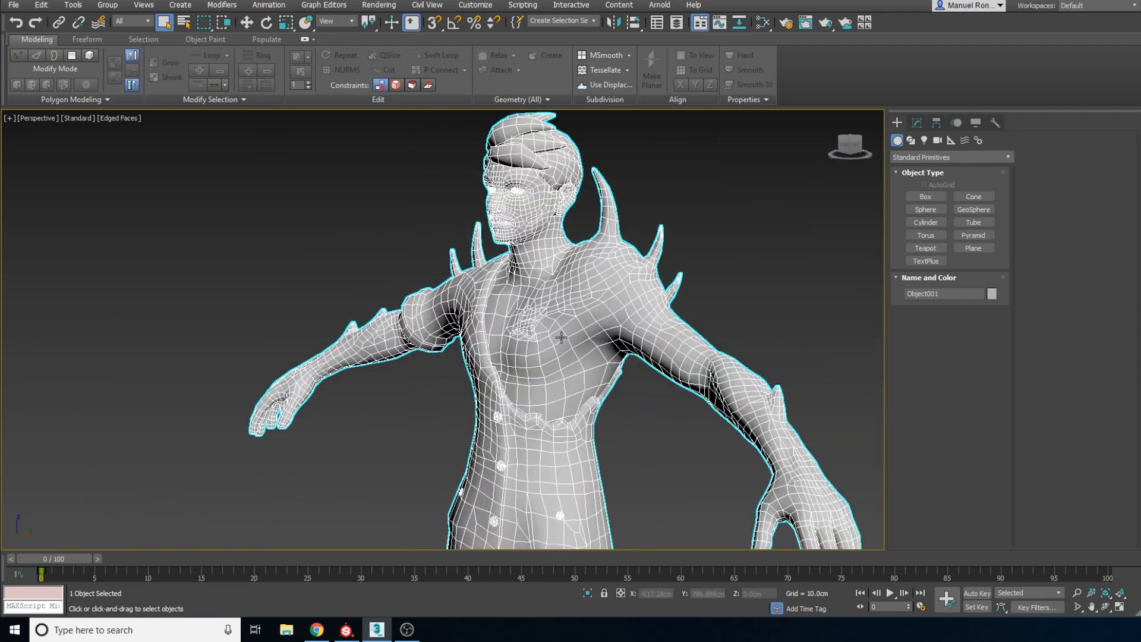
Examine the full-body low-poly mesh from a distance, from the head down to the trousers and shoes
scroll(546, 332, "down", 3)
scroll(517, 327, "down", 5)
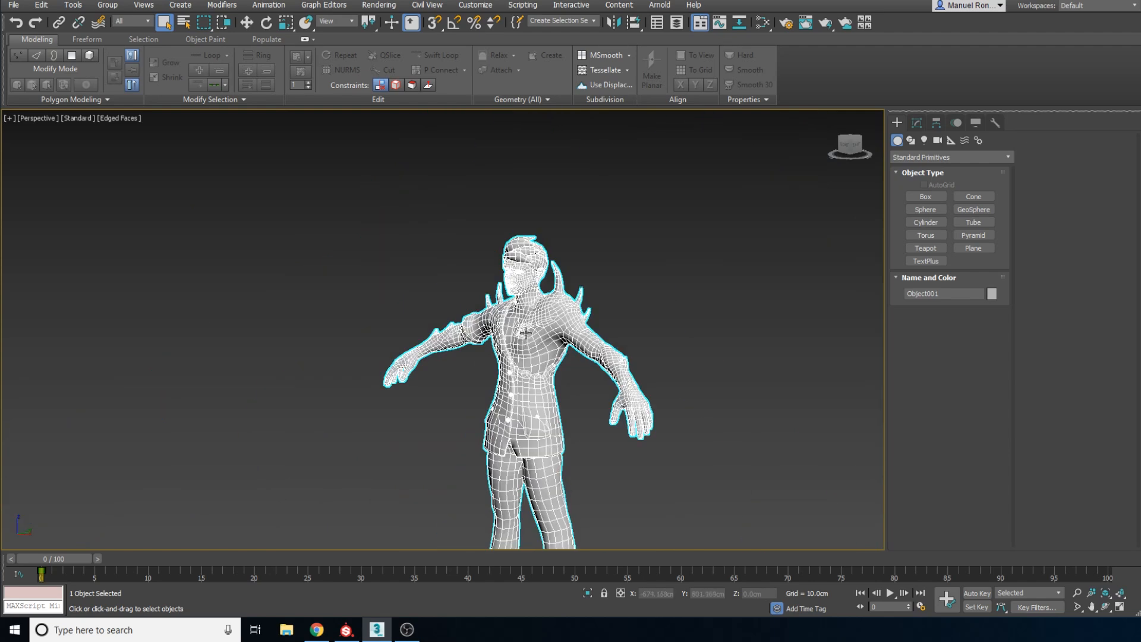
scroll(529, 362, "up", 1)
middle_click_drag(530, 369, 601, 382, "alt")
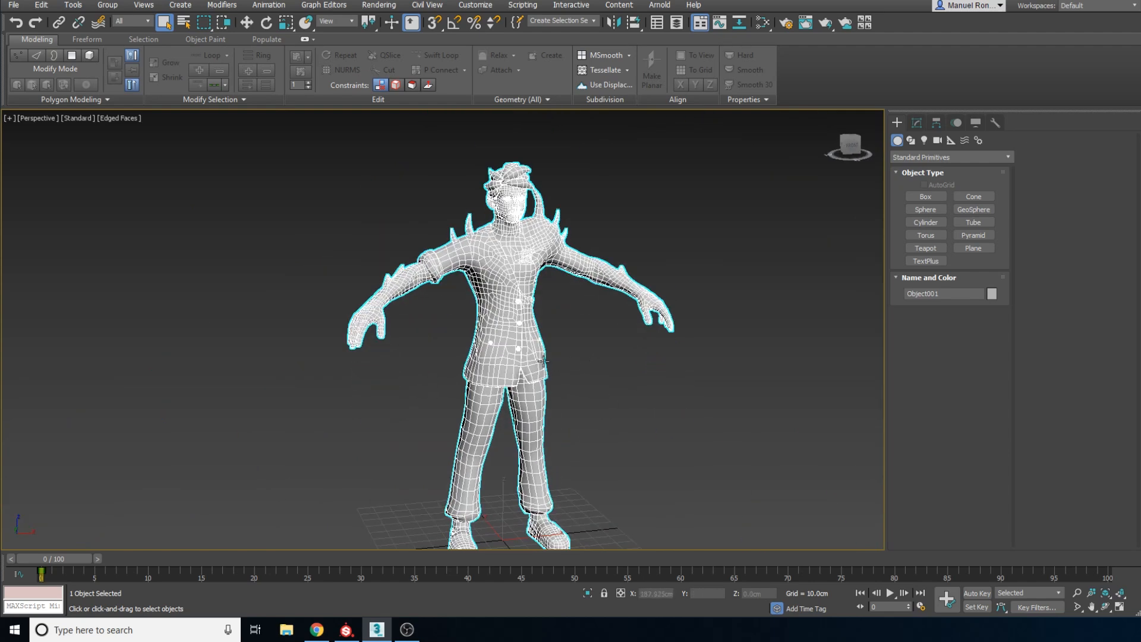
scroll(539, 372, "up", 3)
scroll(526, 338, "down", 4)
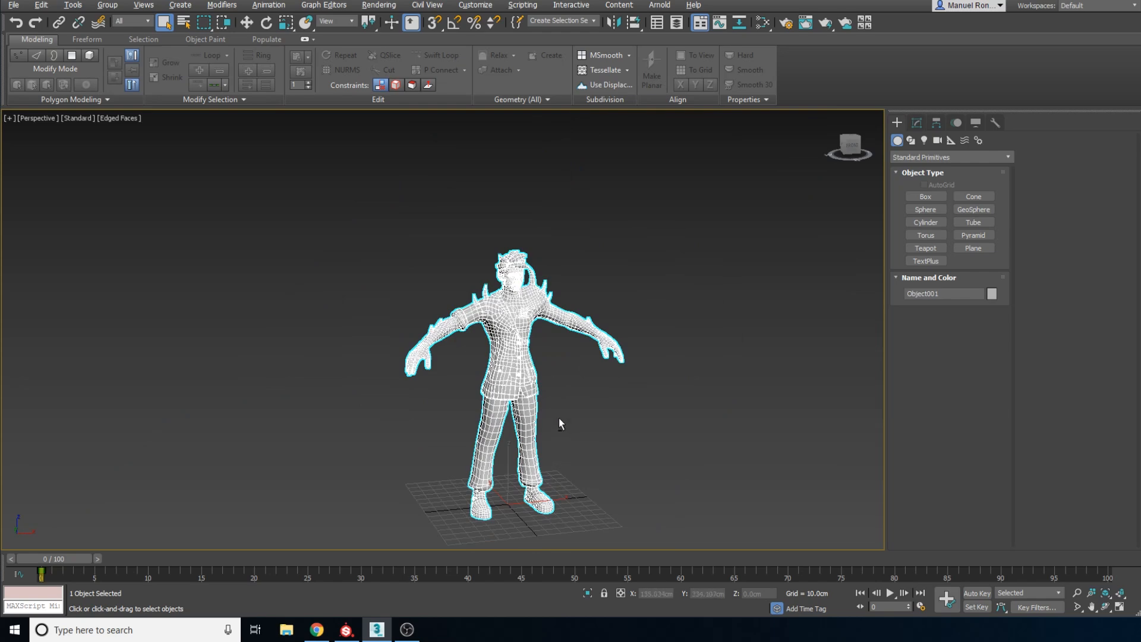
middle_click_drag(558, 419, 543, 357, "alt")
scroll(523, 342, "up", 5)
scroll(504, 331, "down", 4)
scroll(471, 357, "up", 2)
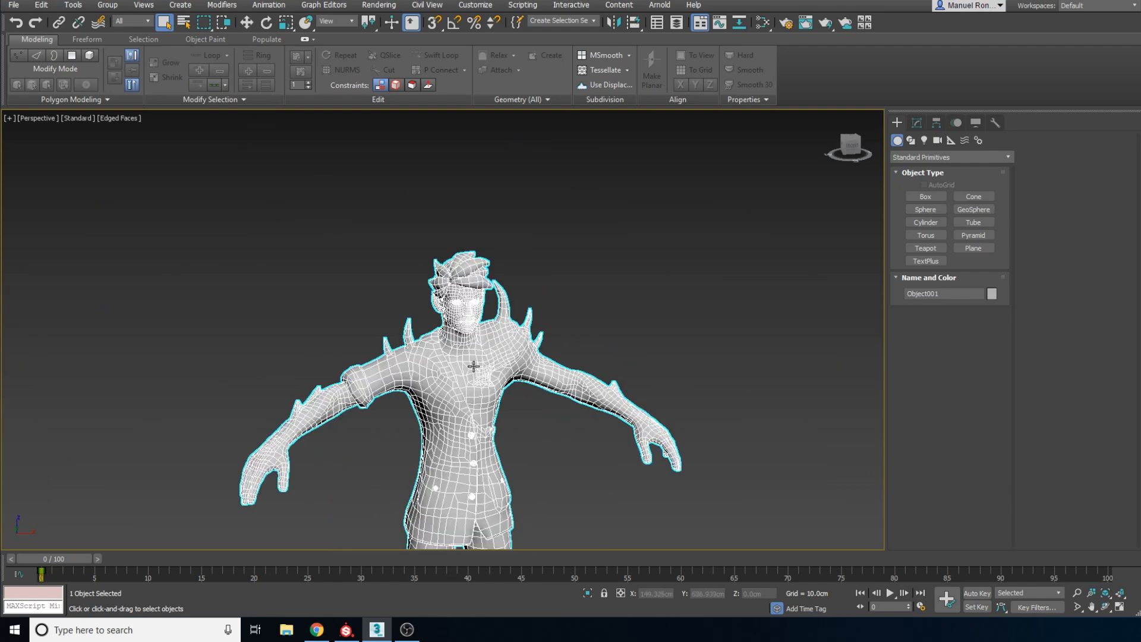
Examine the head, shoulders, arms and jacket topology from the front, back and side
scroll(475, 368, "up", 4)
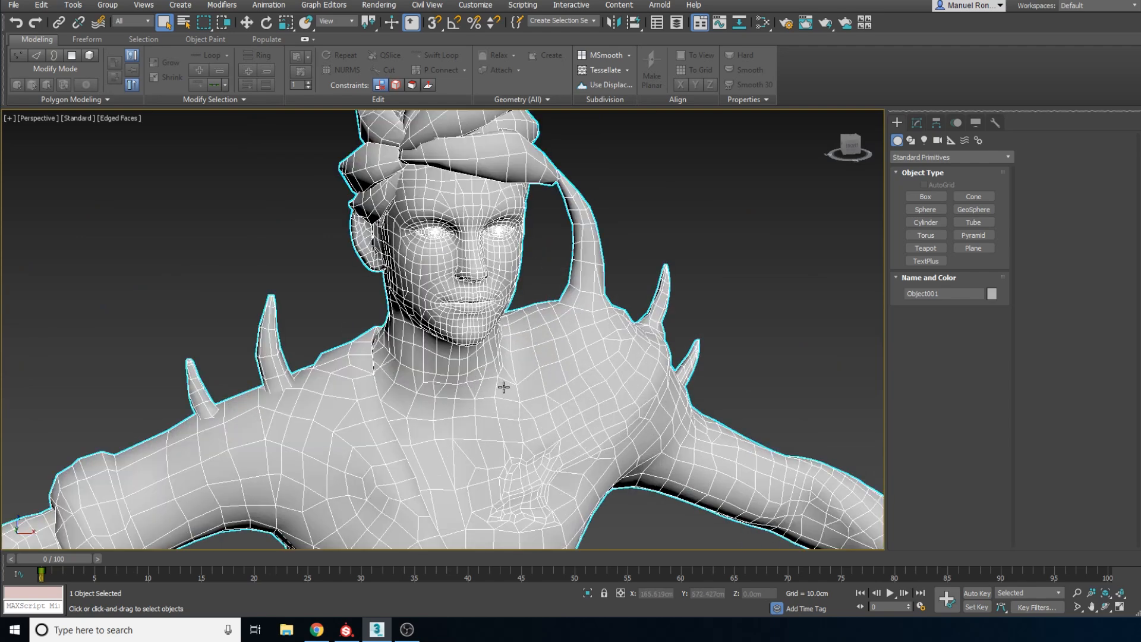
scroll(518, 420, "down", 3)
middle_click_drag(519, 419, 538, 478, "alt")
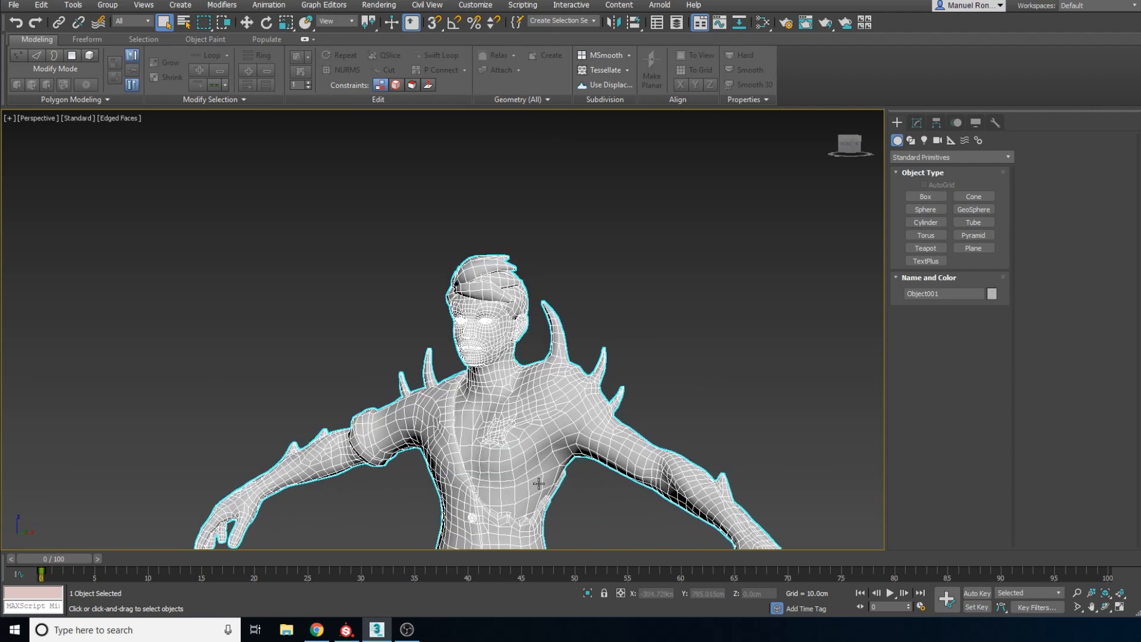
scroll(546, 440, "up", 3)
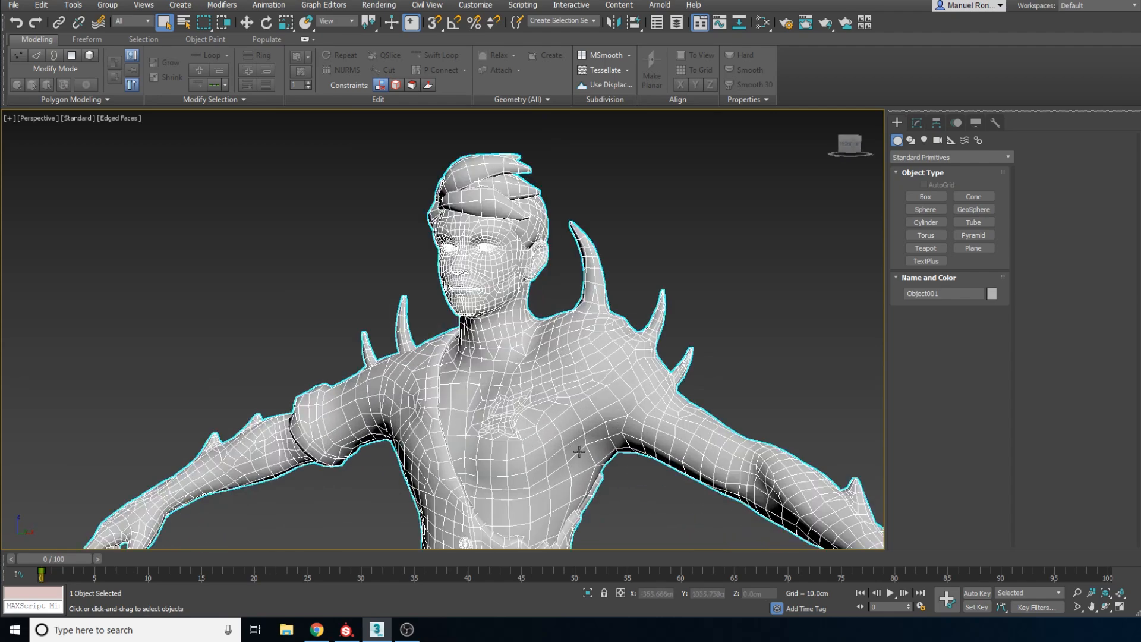
scroll(582, 346, "down", 3)
middle_click_drag(600, 424, 651, 315, "alt")
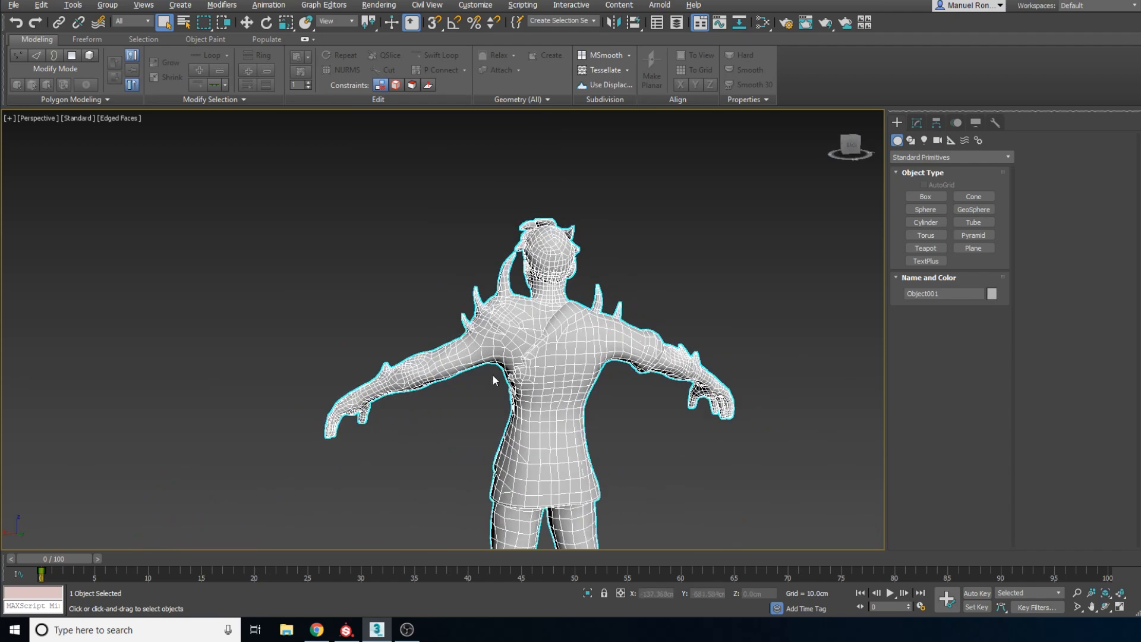
middle_click_drag(493, 380, 517, 344, "alt")
scroll(547, 309, "up", 10)
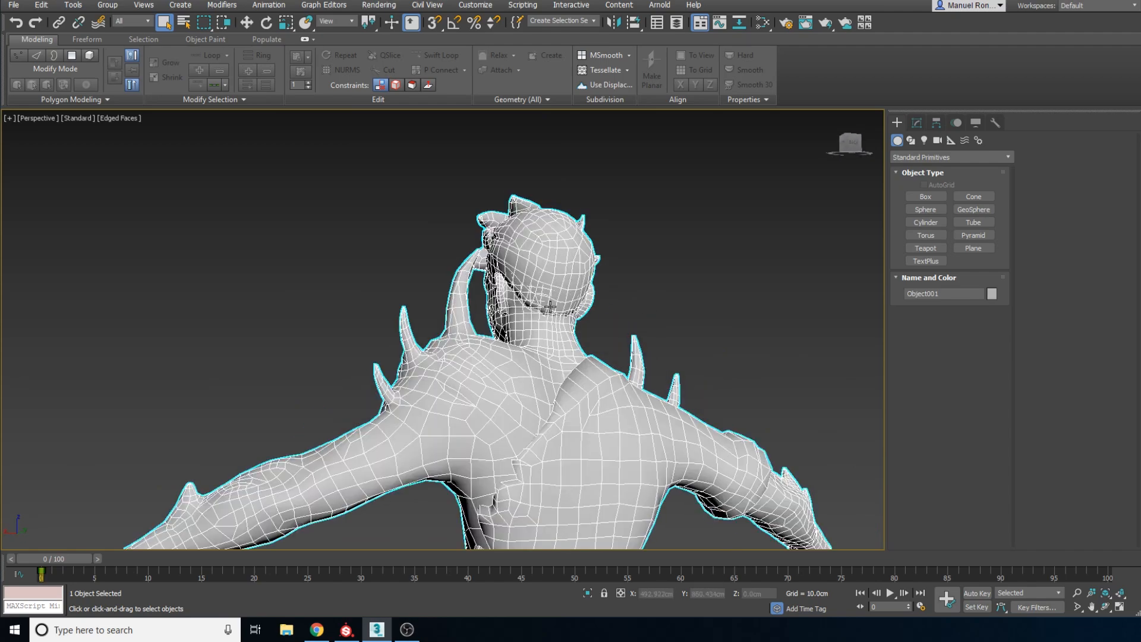
middle_click_drag(581, 314, 693, 313, "alt")
scroll(629, 281, "down", 5)
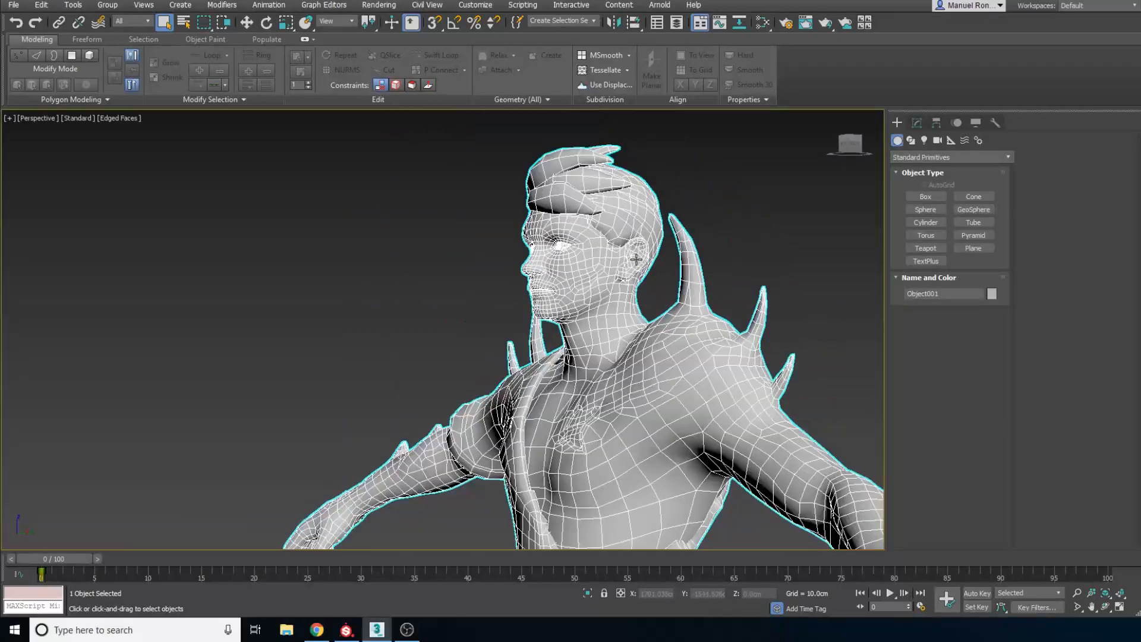
mouse_move(635, 259)
middle_mouse_down("alt")
mouse_move(668, 308)
mouse_move(749, 313)
middle_mouse_up("alt")
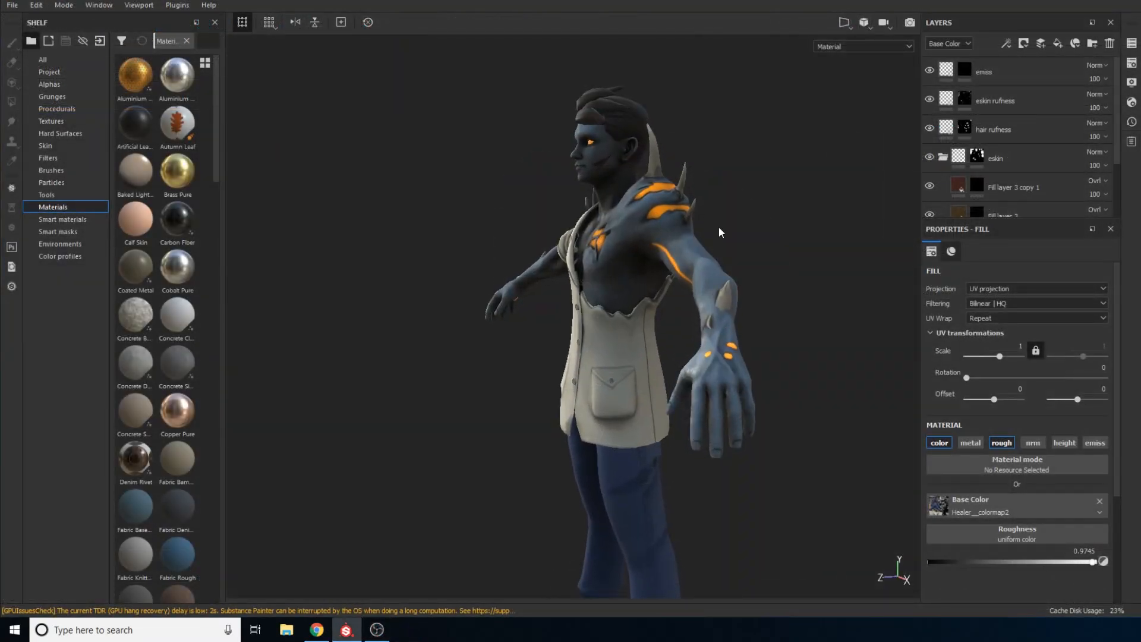
mouse_move(721, 229)
left_mouse_down("alt")
mouse_move(802, 315)
mouse_move(884, 247)
mouse_move(868, 207)
mouse_move(818, 211)
left_mouse_up("alt")
Switch to Substance Painter and examine the textured character's skin, glowing veins, spikes and torn jacket from several angles
middle_click_drag(695, 289, 694, 232, "alt")
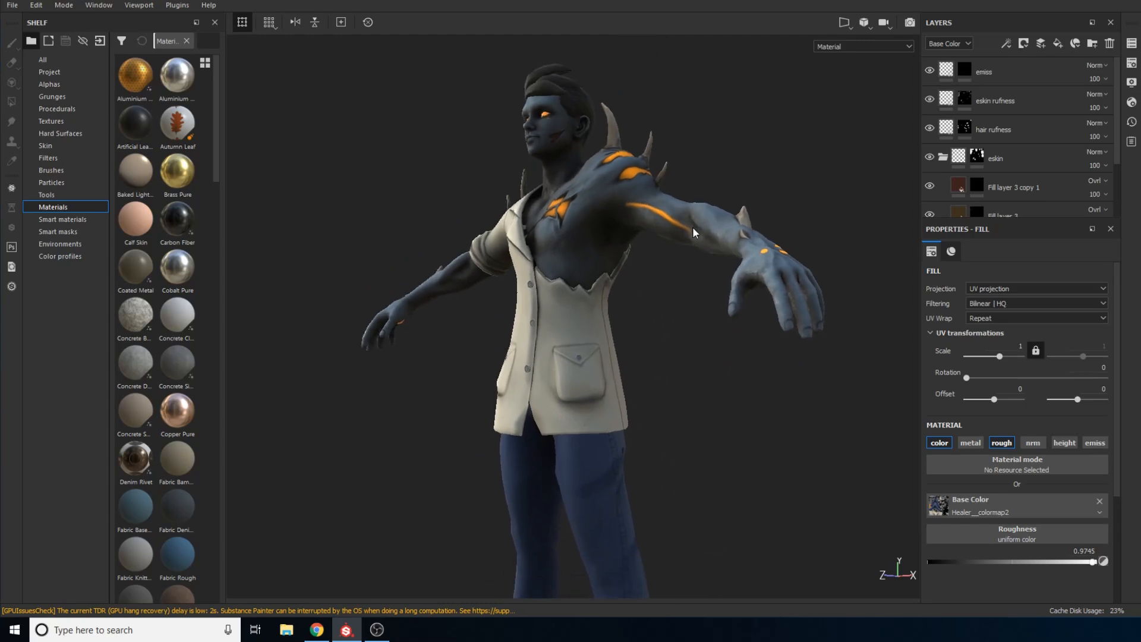
mouse_move(635, 303)
left_mouse_down("alt")
mouse_move(665, 311)
mouse_move(797, 271)
mouse_move(698, 359)
mouse_move(667, 354)
mouse_move(656, 305)
left_mouse_up("alt")
middle_click_drag(650, 323, 729, 222, "alt")
right_click_drag(682, 231, 705, 204, "alt")
middle_click_drag(705, 204, 704, 231, "alt")
left_click_drag(704, 244, 766, 235, "alt")
middle_click_drag(766, 236, 654, 330, "alt")
left_click_drag(654, 331, 683, 255, "alt")
right_click_drag(683, 255, 701, 192, "alt")
left_click_drag(700, 191, 682, 240, "alt")
middle_click_drag(682, 241, 646, 262, "alt")
right_click_drag(647, 263, 681, 362, "alt")
left_click_drag(600, 357, 907, 276, "alt")
middle_click_drag(672, 316, 681, 258, "alt")
right_click_drag(681, 258, 615, 252, "alt")
middle_click_drag(641, 229, 658, 248, "alt")
left_click_drag(658, 248, 689, 336, "alt")
right_click_drag(690, 336, 688, 351, "alt")
left_click_drag(688, 350, 737, 177, "alt")
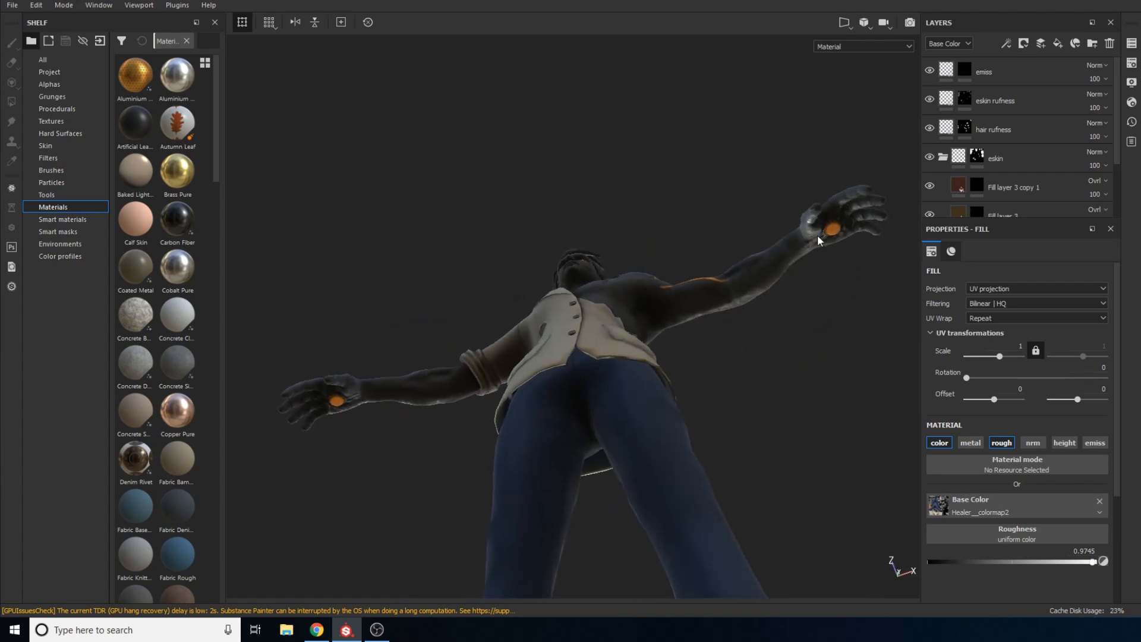
Inspect the glowing orange palm of the bare arm up close and look through the lower layers of the layer stack
left_click_drag(818, 234, 729, 194, "alt")
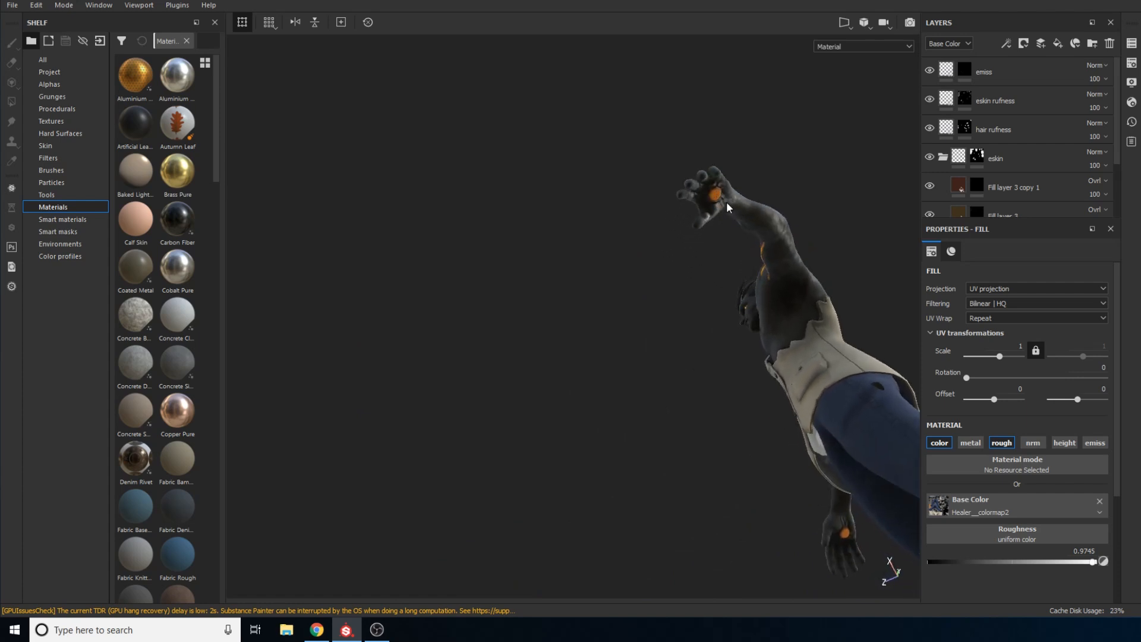
middle_click_drag(726, 198, 670, 220, "alt")
right_click_drag(670, 221, 699, 392, "alt")
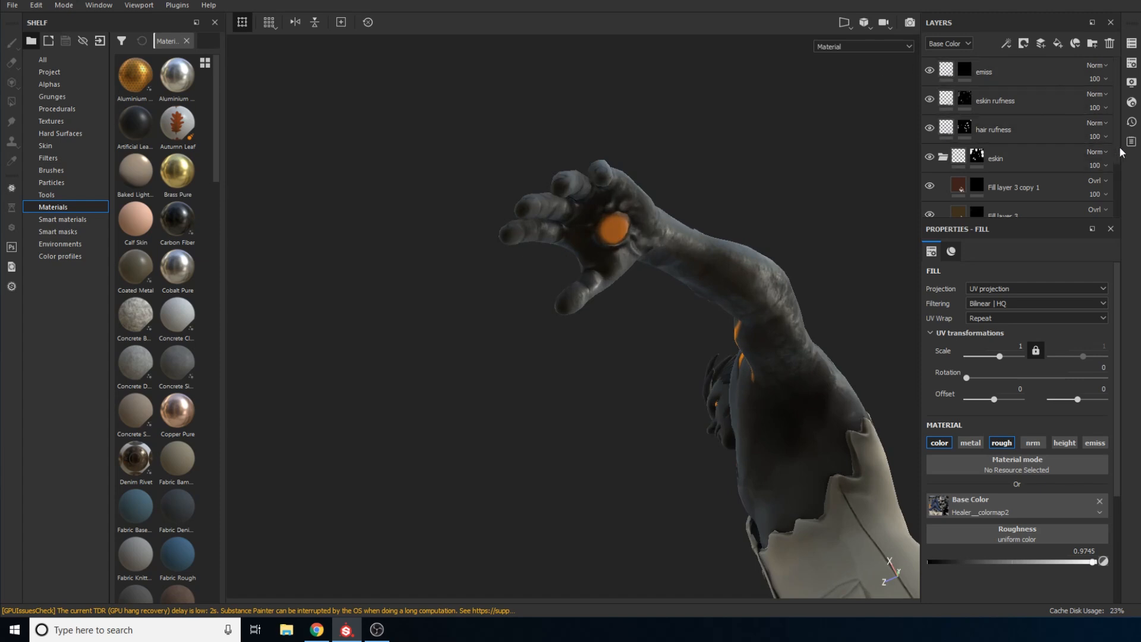
scroll(1116, 188, "down", 2)
scroll(1115, 188, "down", 1)
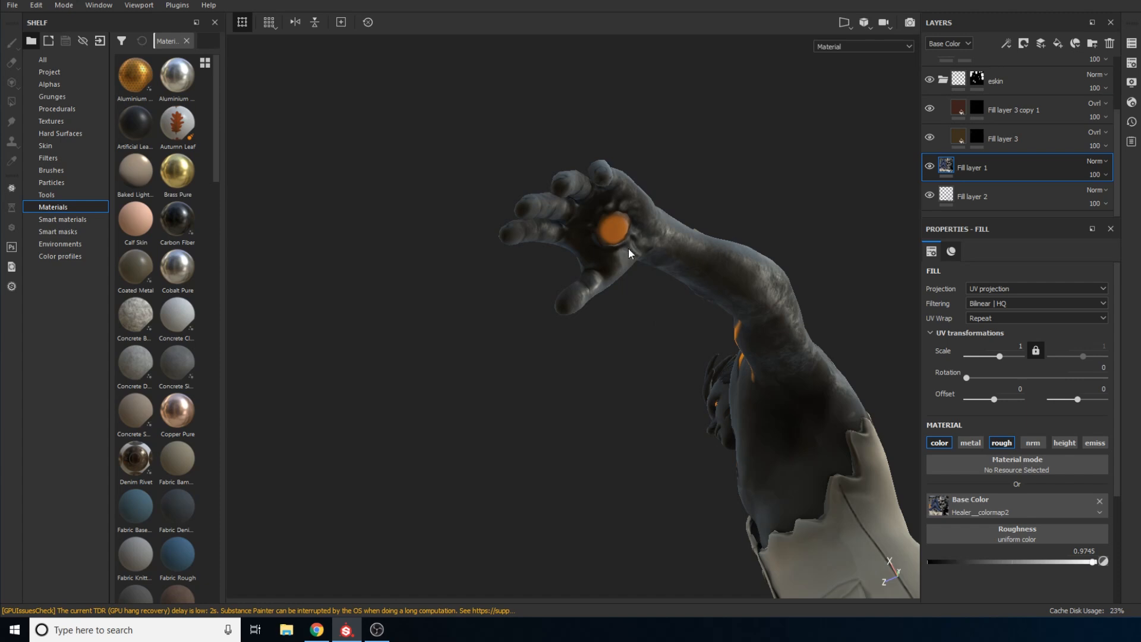
Review the whole textured character from the front and side, including the sleeved arm's forearm wound and the jacket
middle_click_drag(728, 199, 683, 298, "alt")
right_click_drag(704, 57, 663, 191, "alt")
left_click_drag(656, 234, 714, 303, "alt")
middle_click_drag(713, 304, 759, 337, "alt")
right_click_drag(703, 291, 685, 209, "alt")
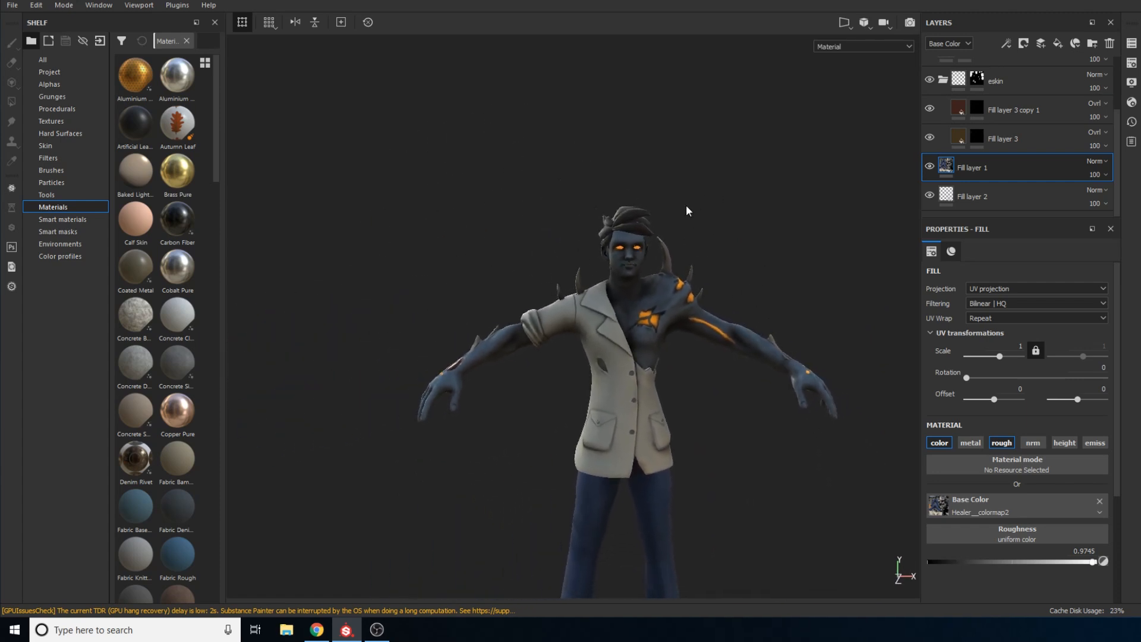
middle_click_drag(670, 242, 648, 228, "alt")
left_click_drag(602, 299, 479, 374, "alt")
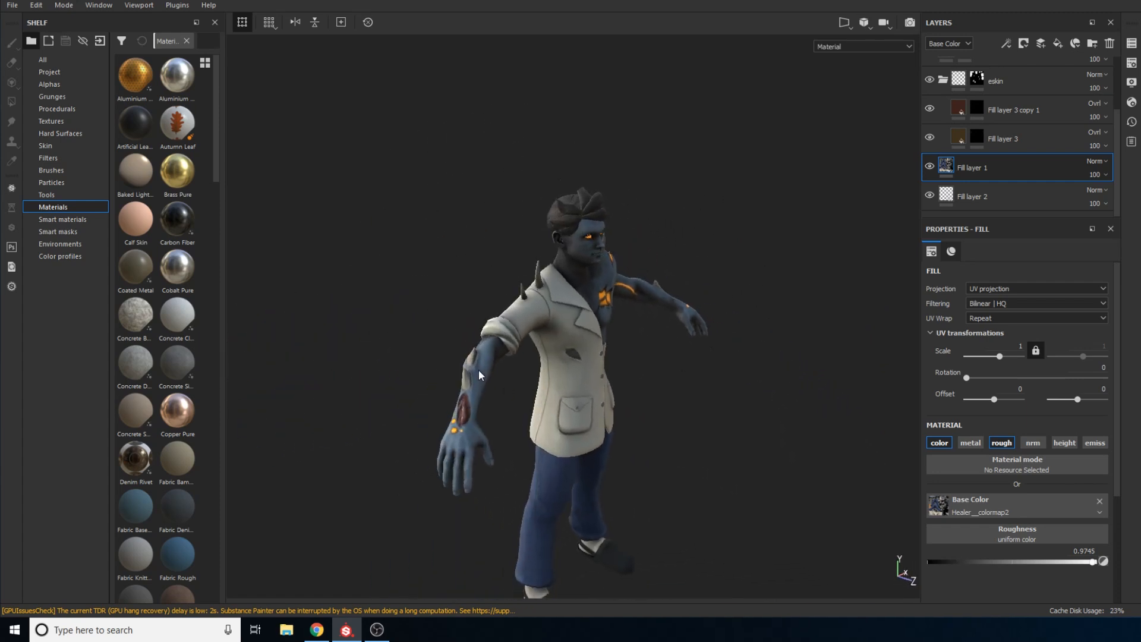
left_click_drag(618, 324, 657, 272, "alt")
right_click_drag(657, 273, 649, 347, "alt")
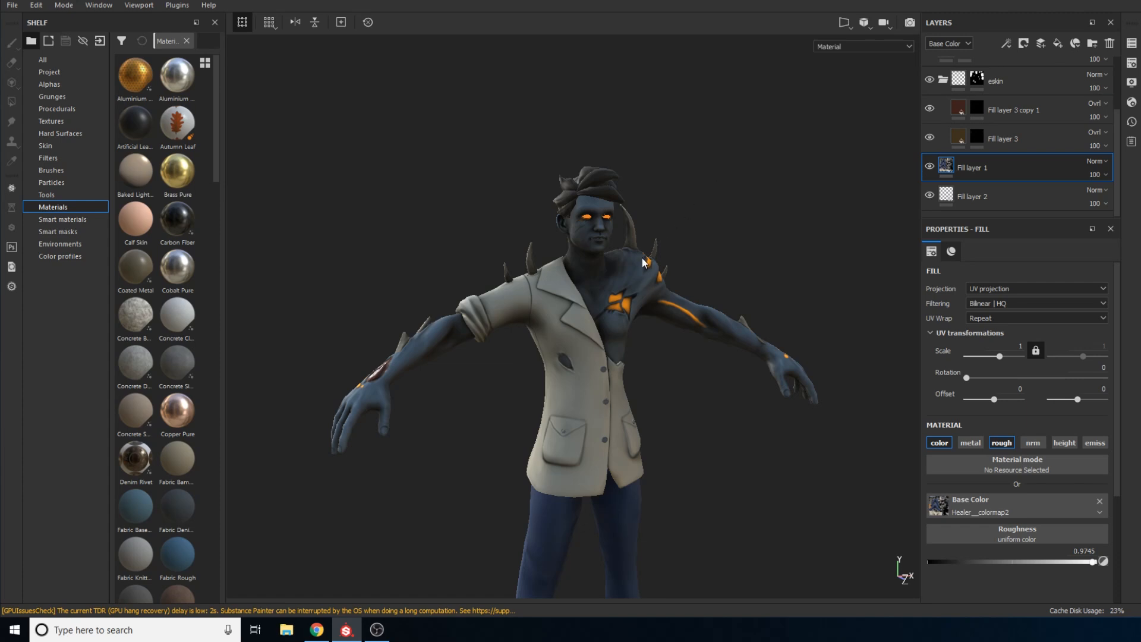
Examine the bare shoulder and upper back up close, including the glowing cracks, spikes, skin texture and torn jacket edge
left_click_drag(576, 277, 516, 370, "alt")
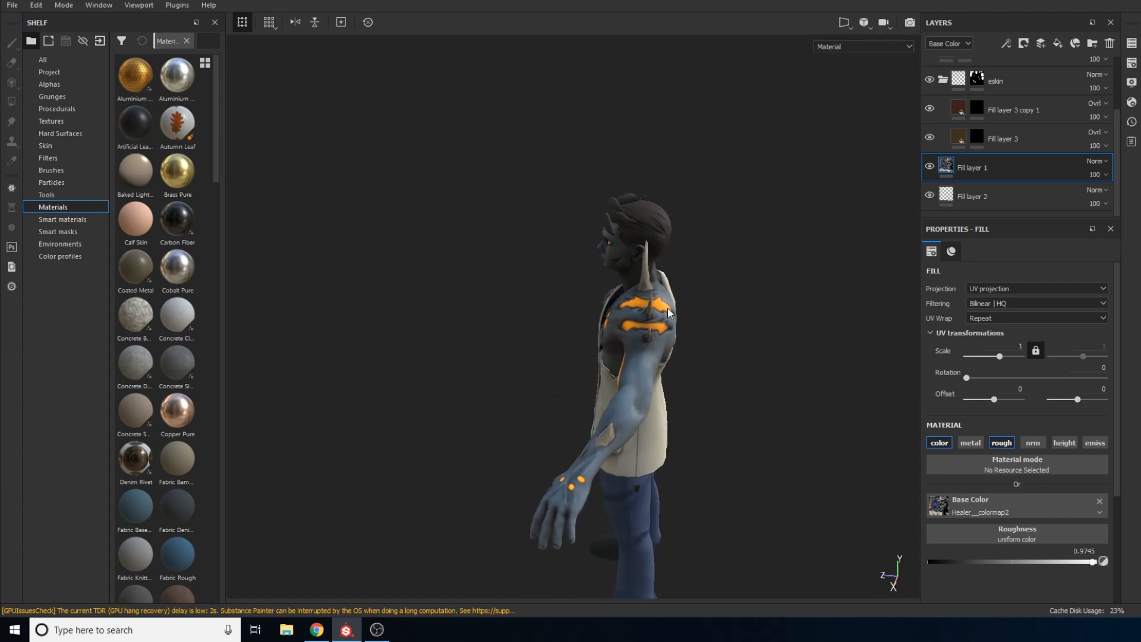
scroll(626, 335, "up", 3)
left_click_drag(626, 334, 672, 303, "alt")
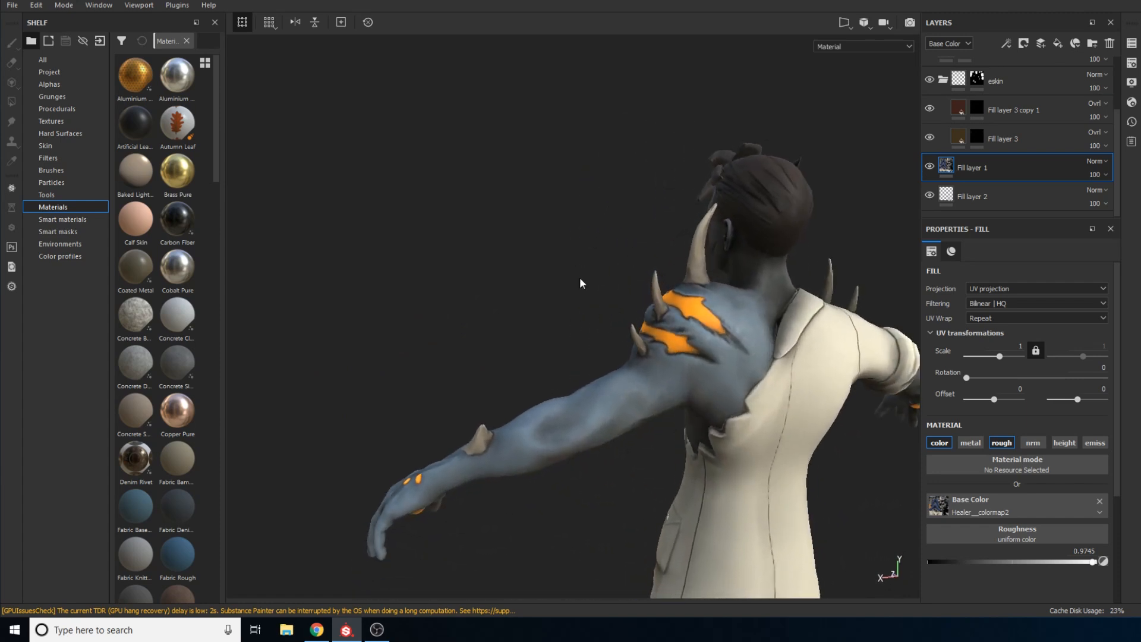
right_click_drag(672, 303, 636, 405, "alt")
left_click_drag(637, 405, 770, 267, "alt")
middle_click_drag(769, 267, 733, 259, "alt")
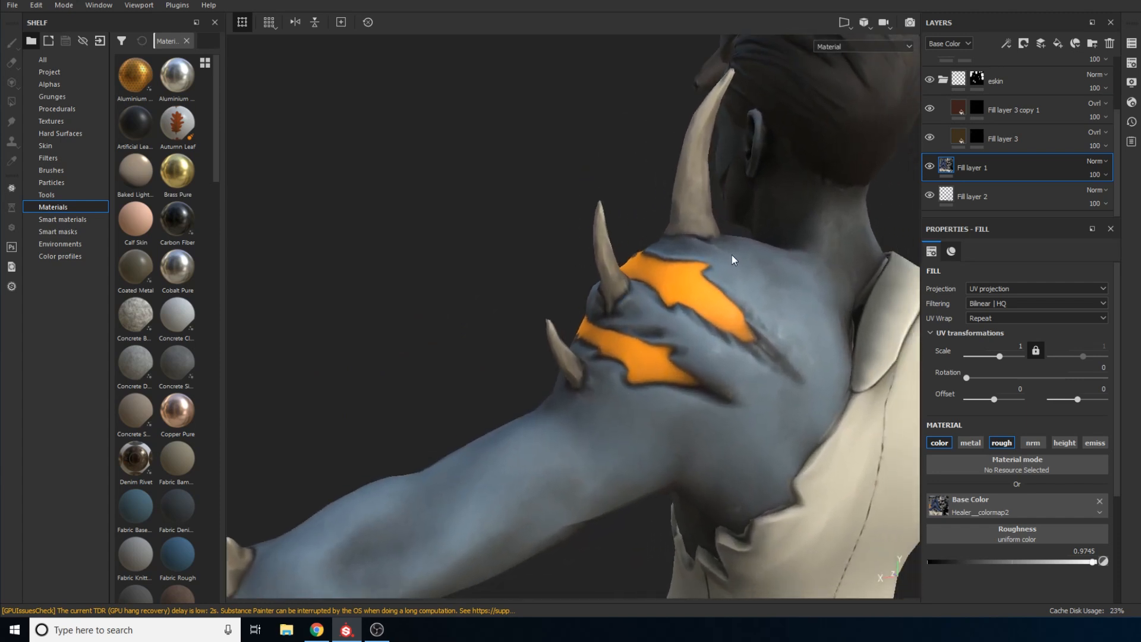
mouse_move(747, 253)
right_mouse_down("alt")
mouse_move(731, 260)
mouse_move(765, 275)
right_mouse_up("alt")
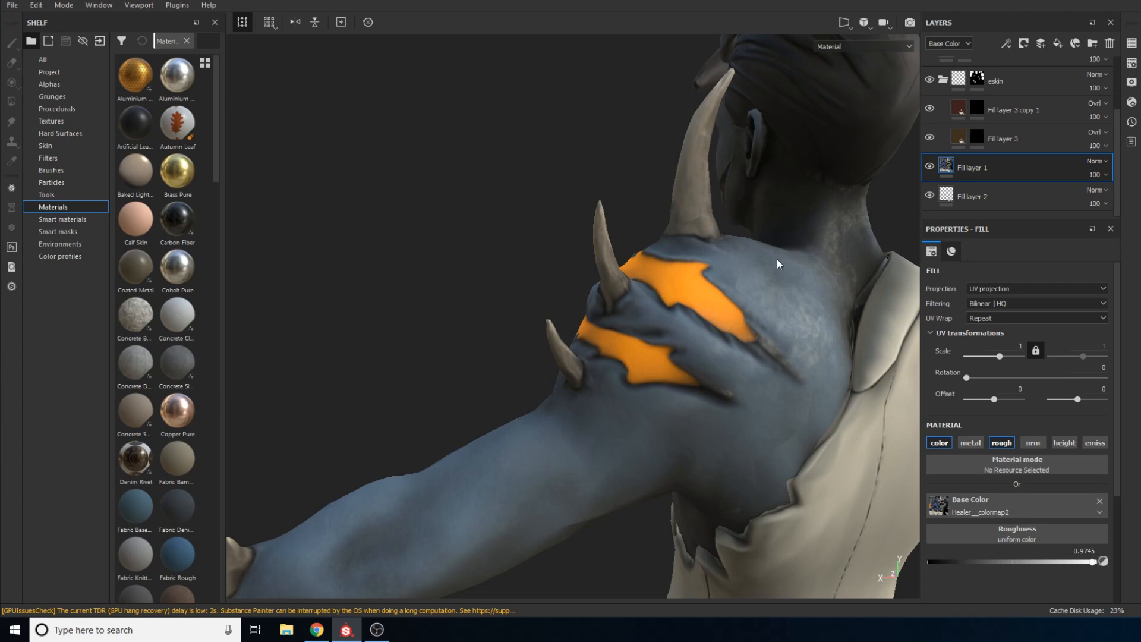
mouse_move(773, 279)
right_mouse_down("shift")
mouse_move(759, 300)
mouse_move(781, 288)
right_mouse_up("shift")
left_click_drag(782, 288, 724, 250, "alt")
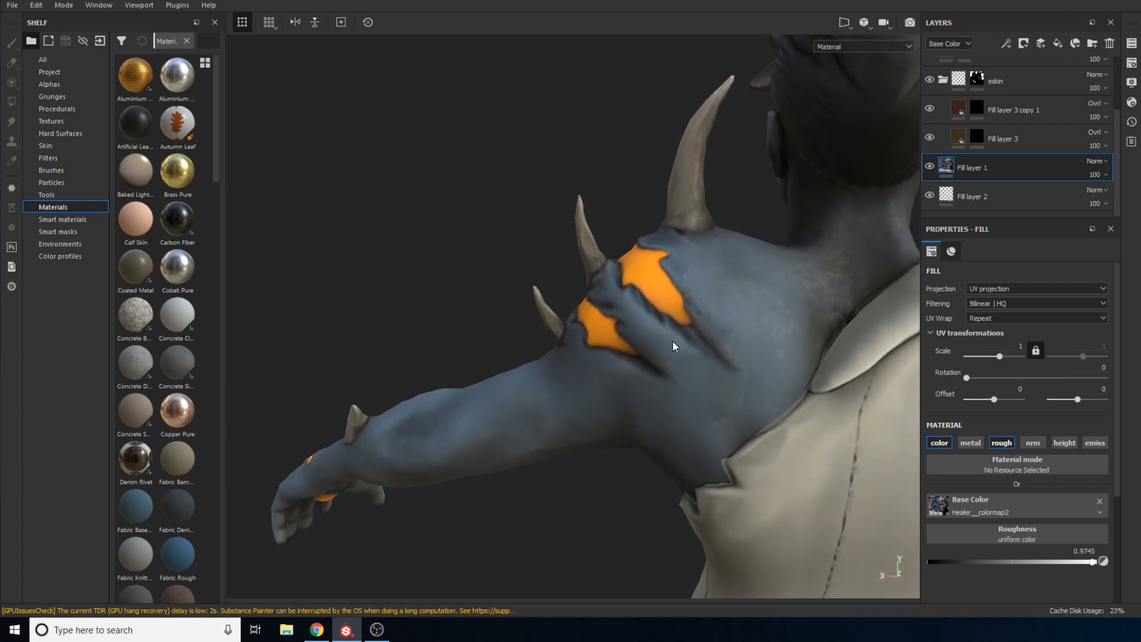
Inspect the skin texture along the bare arm from below and behind, from the shoulder down to the hand
middle_click_drag(672, 340, 691, 305, "alt")
left_click_drag(681, 353, 744, 199, "alt")
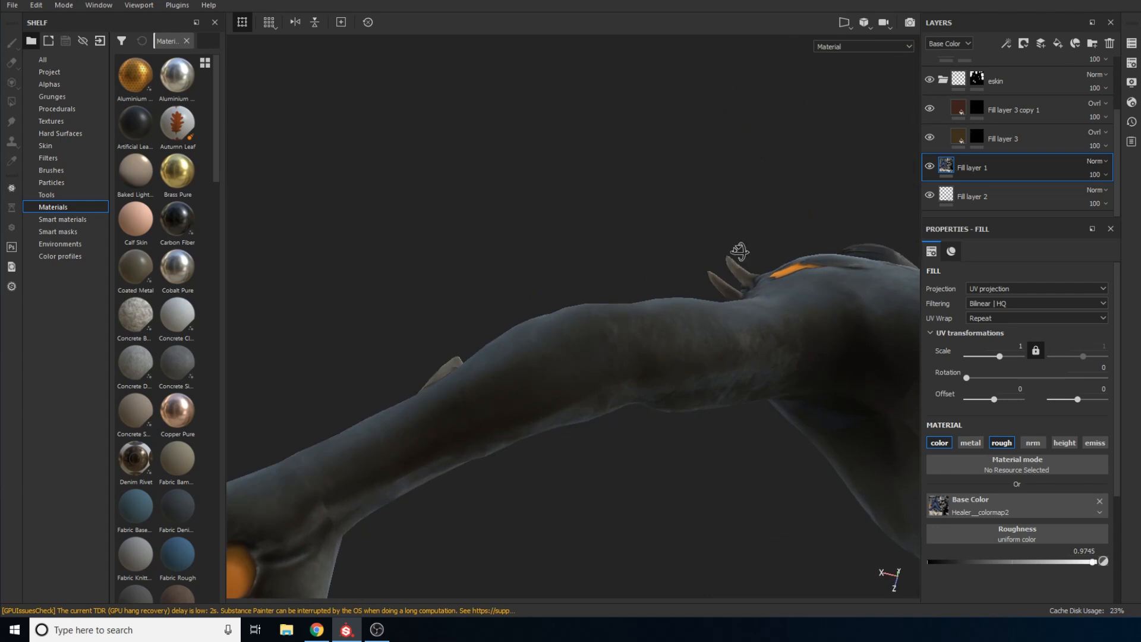
left_click_drag(738, 244, 669, 305, "alt")
mouse_move(669, 305)
right_mouse_down("shift")
mouse_move(693, 289)
mouse_move(669, 299)
right_mouse_up("shift")
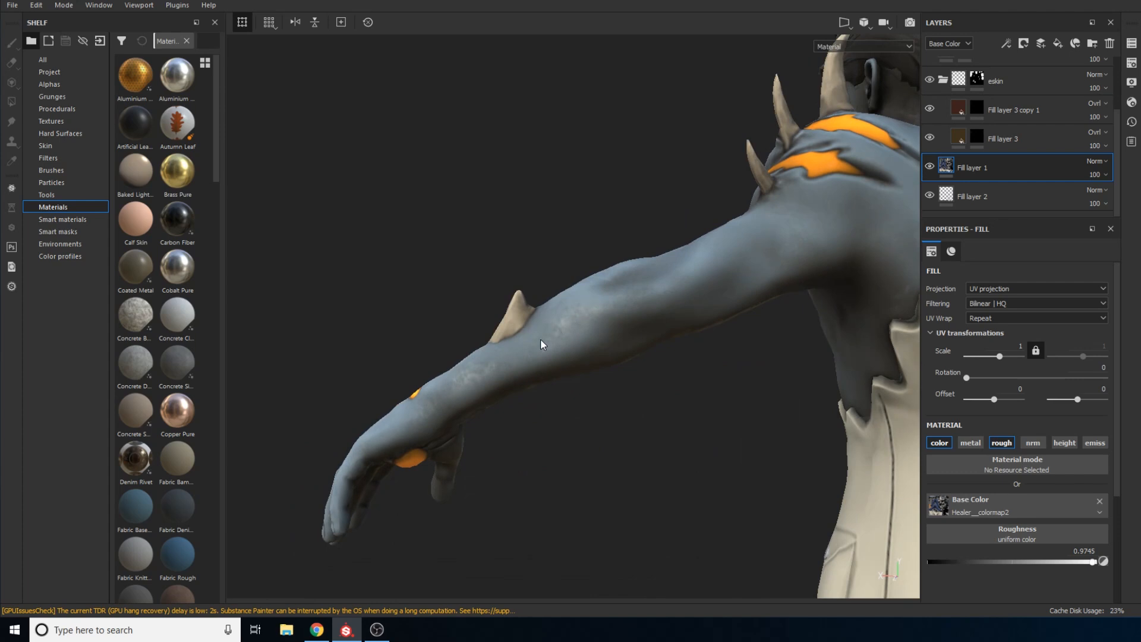
left_click_drag(579, 307, 823, 327, "alt")
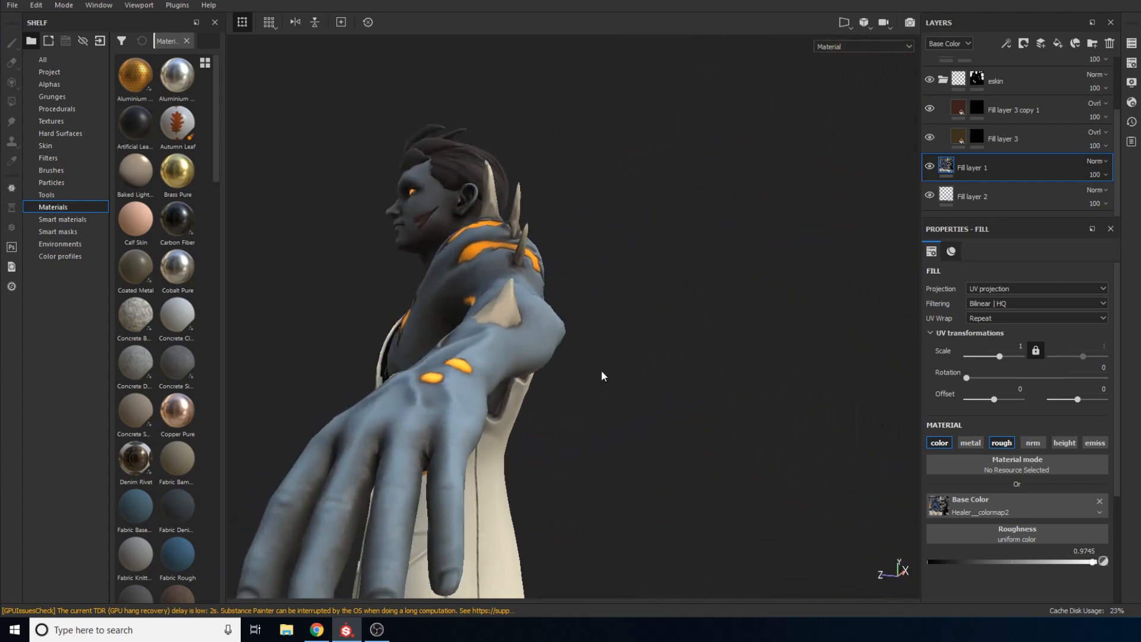
Examine the bare arm's hand and forearm spike, then view the character's glowing chest wound and arm vein from the front
left_click_drag(604, 377, 711, 349, "alt")
right_click_drag(711, 349, 672, 386, "alt")
left_click_drag(722, 318, 656, 324, "alt")
right_click_drag(649, 343, 610, 360, "shift")
middle_click_drag(605, 345, 740, 403, "alt")
left_click_drag(607, 322, 689, 308, "alt")
middle_click_drag(689, 308, 710, 169, "alt")
right_click_drag(710, 170, 620, 192, "alt")
middle_click_drag(607, 330, 634, 195, "alt")
right_click_drag(613, 137, 607, 216, "alt")
right_click_drag(608, 295, 607, 279, "alt")
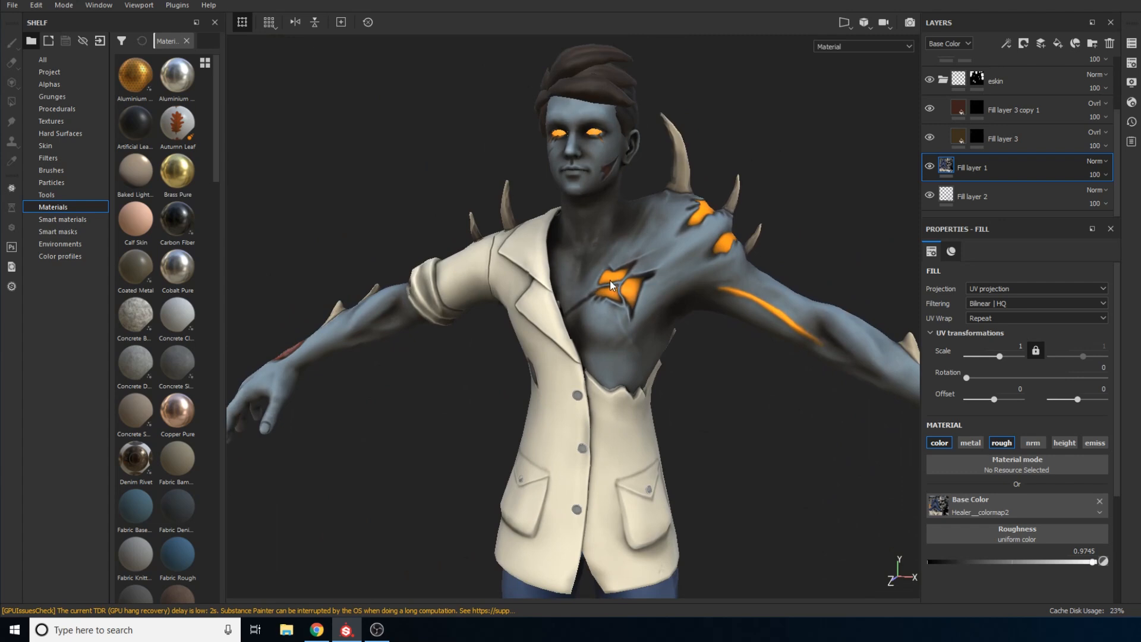
Inspect the sleeved arm's forearm spikes, red open wound and glowing spots, then view the whole character from the front
left_click_drag(681, 285, 656, 432, "alt")
left_click_drag(589, 377, 642, 361, "alt")
right_click_drag(641, 361, 624, 358, "shift")
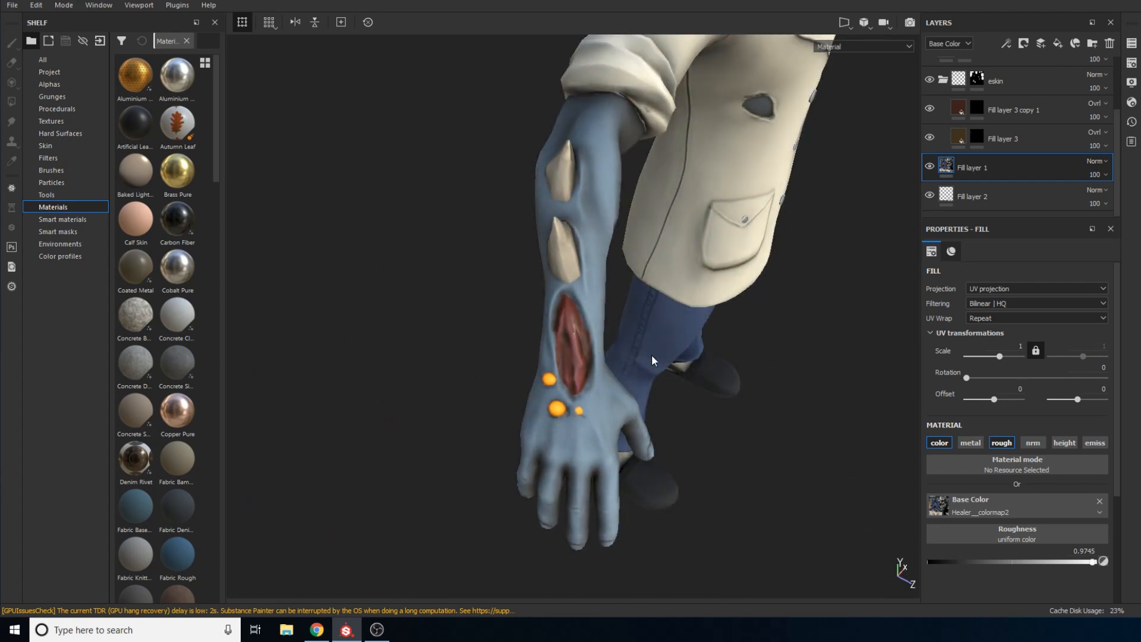
left_click_drag(653, 357, 910, 286, "alt")
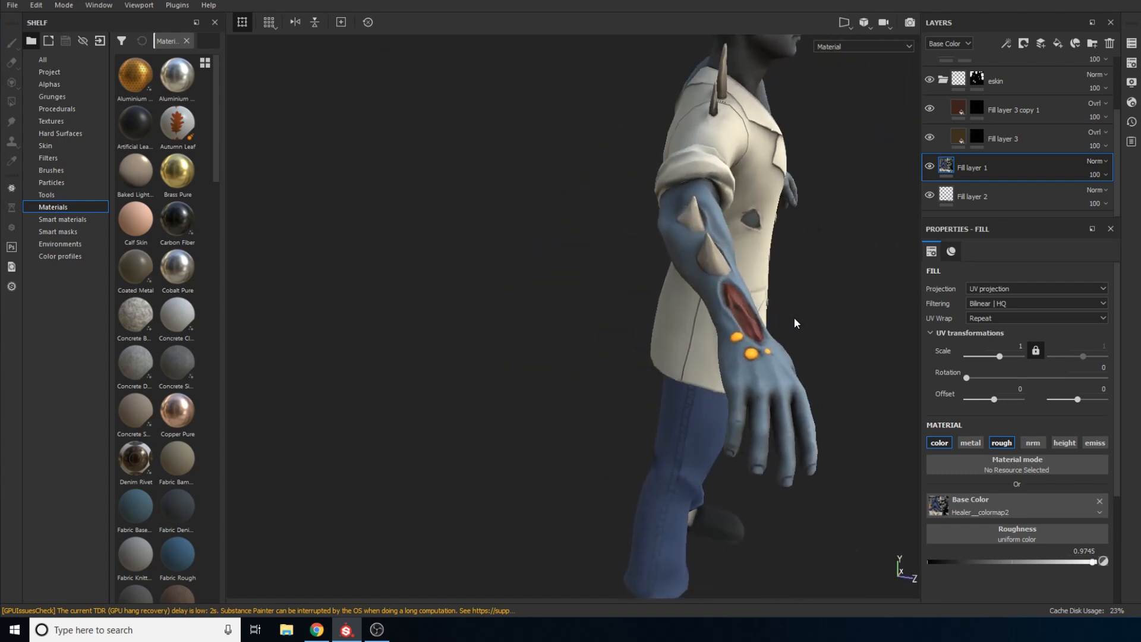
left_click_drag(794, 324, 631, 281, "alt")
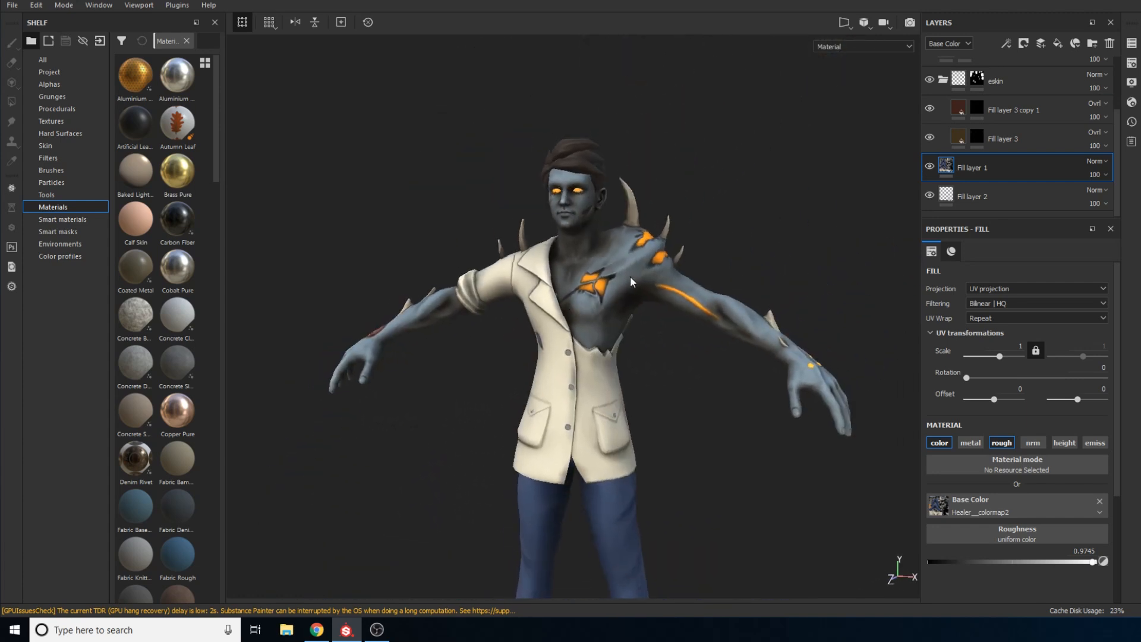
Examine the upper body's face, chest wound and shoulder spikes from the front under different lighting angles
middle_click_drag(631, 282, 666, 348, "alt")
right_click_drag(665, 348, 729, 451, "alt")
left_click_drag(729, 451, 681, 311, "alt")
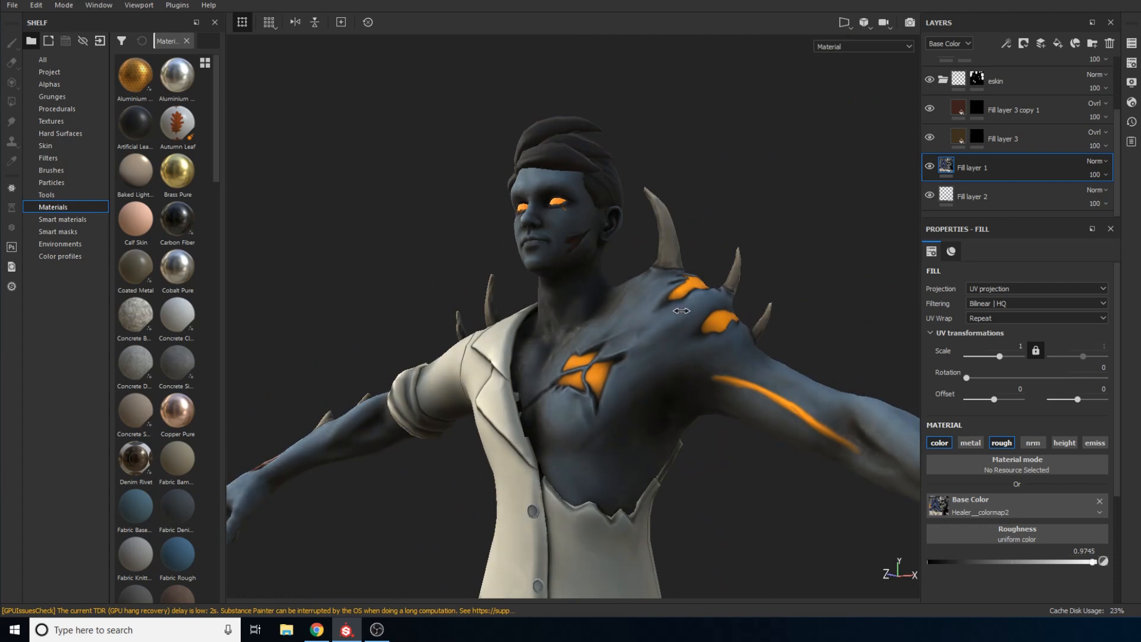
right_click_drag(681, 311, 724, 315, "shift")
left_click_drag(722, 315, 744, 364, "alt")
middle_click_drag(717, 318, 746, 449, "alt")
left_click_drag(696, 342, 718, 338, "alt")
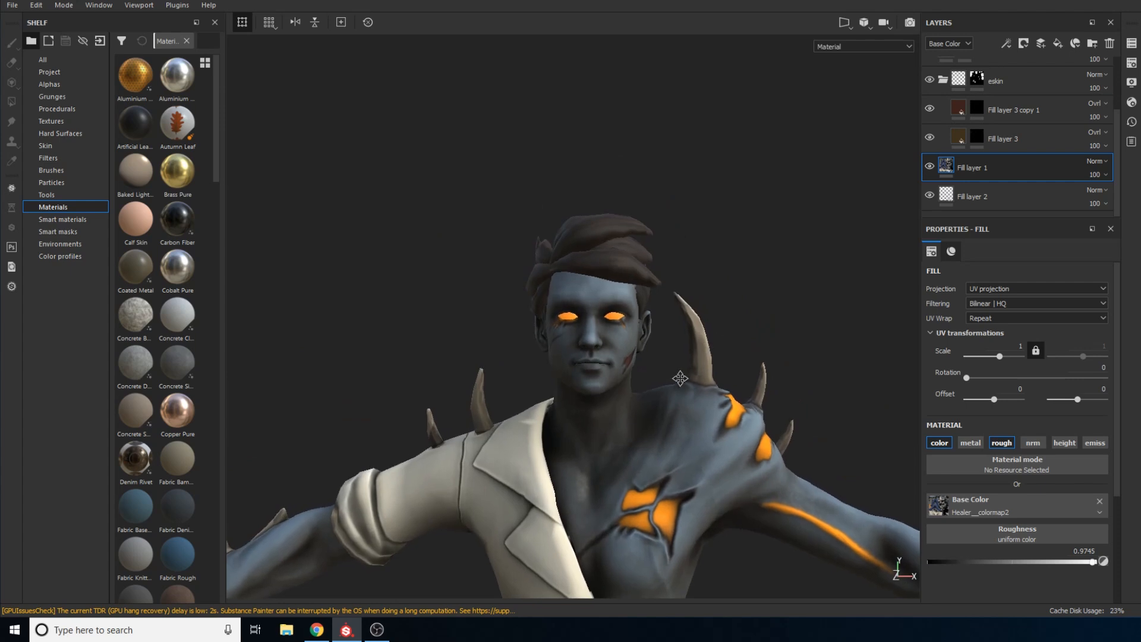
Inspect the head's hair, glowing eyes and cheek wound from the front and side, then view the whole upper body again
middle_click_drag(680, 378, 672, 291, "alt")
left_click_drag(673, 291, 644, 285, "alt")
middle_click_drag(683, 223, 705, 315, "alt")
left_click_drag(706, 315, 665, 294, "alt")
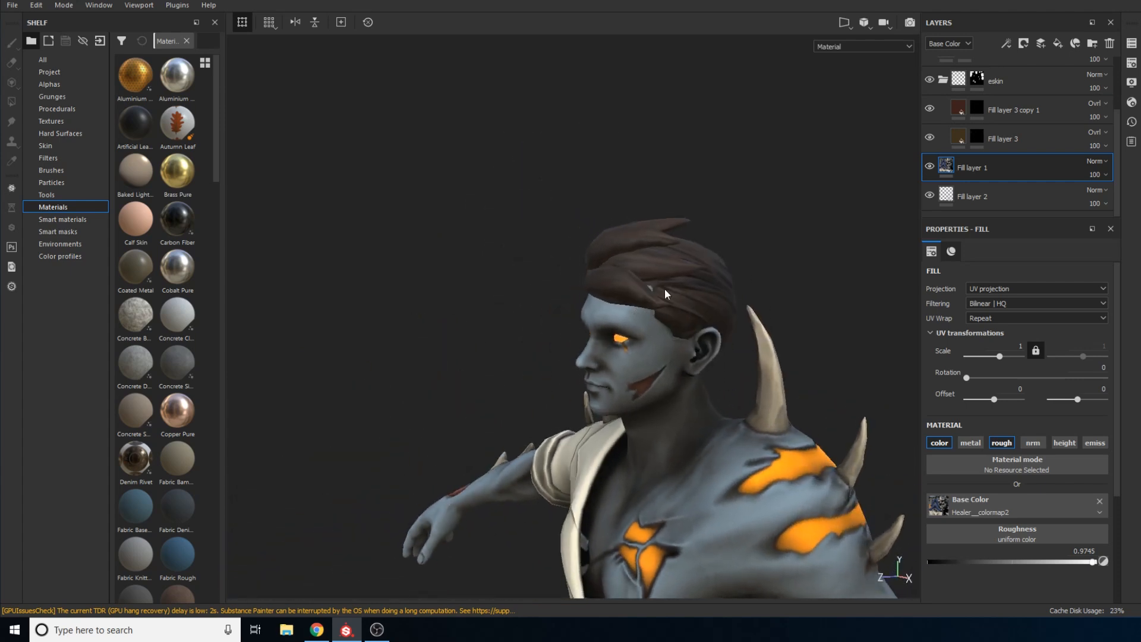
mouse_move(666, 294)
right_mouse_down("shift")
mouse_move(621, 296)
mouse_move(670, 296)
mouse_move(660, 297)
right_mouse_up("shift")
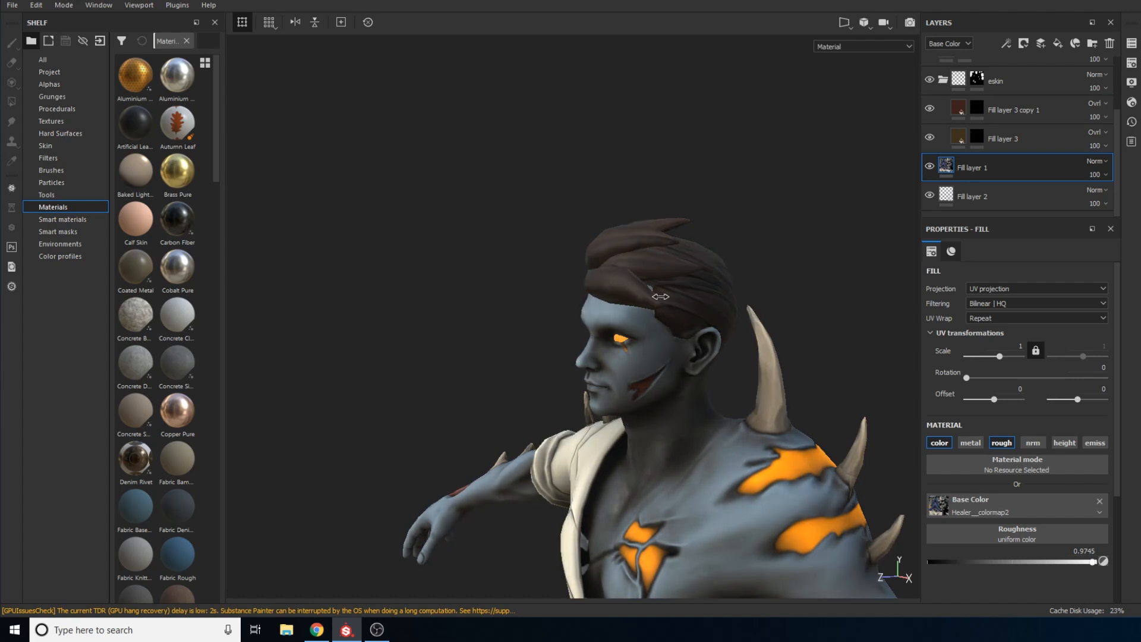
left_click_drag(661, 296, 717, 300, "alt")
mouse_move(716, 301)
right_mouse_down("shift")
mouse_move(661, 278)
mouse_move(698, 291)
right_mouse_up("shift")
middle_click_drag(698, 291, 728, 254, "alt")
right_click_drag(728, 254, 637, 359, "alt")
middle_click_drag(637, 358, 701, 229, "alt")
right_click_drag(657, 282, 653, 191, "alt")
right_click_drag(646, 319, 649, 182, "alt")
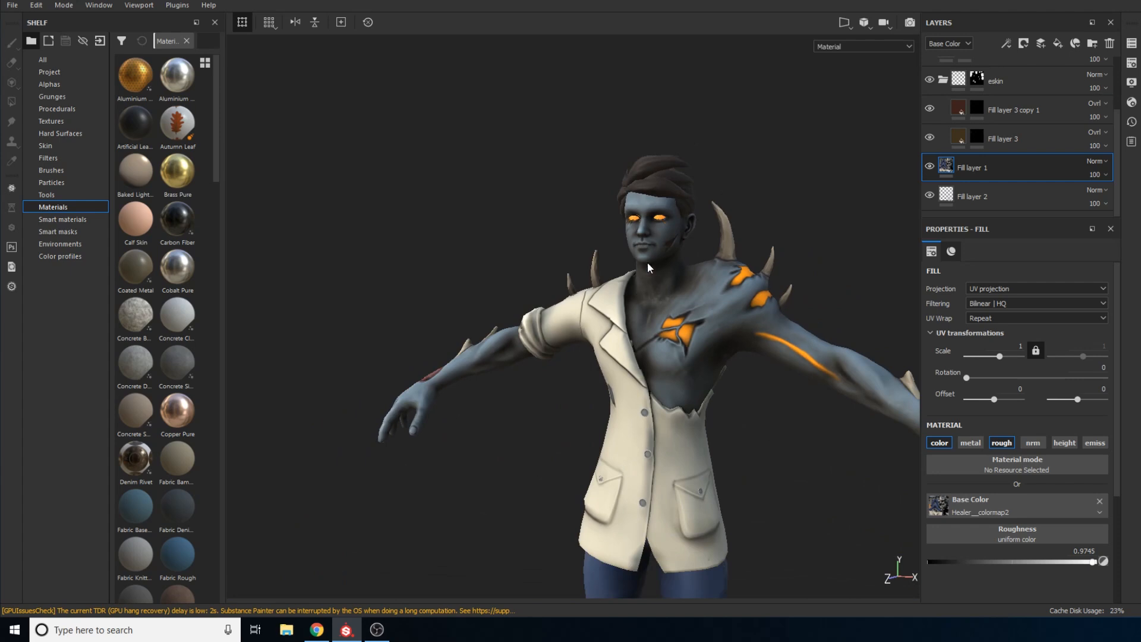
right_click_drag(657, 278, 672, 168, "alt")
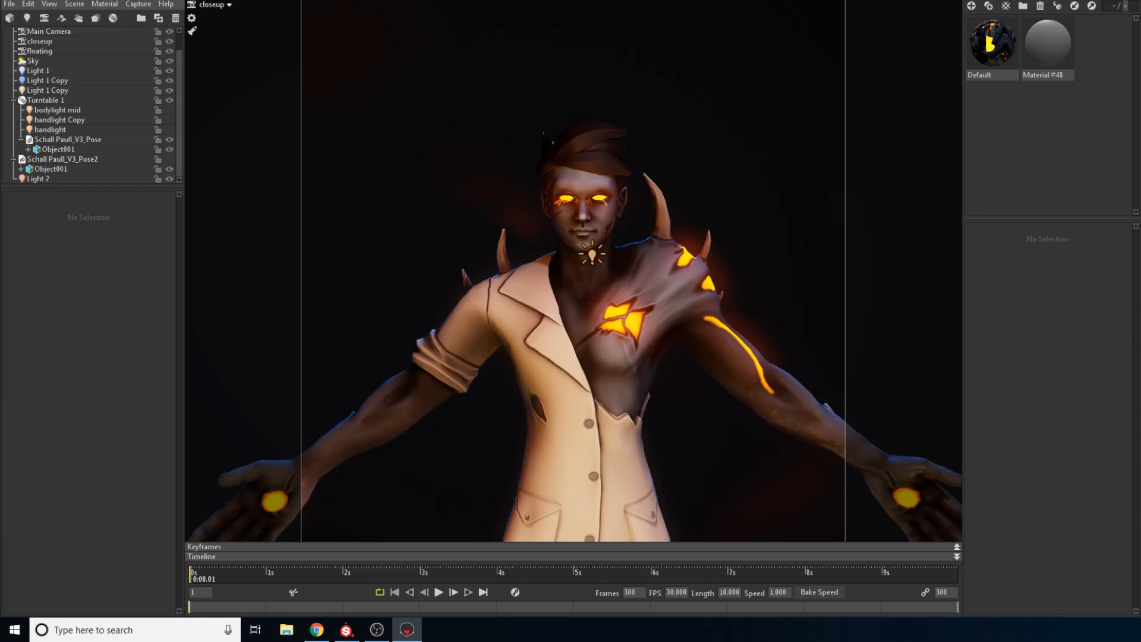
Switch to Marmoset Toolbag and examine the posed, lit character from the upper body down to the shoes through the closeup camera
middle_click_drag(671, 344, 656, 241)
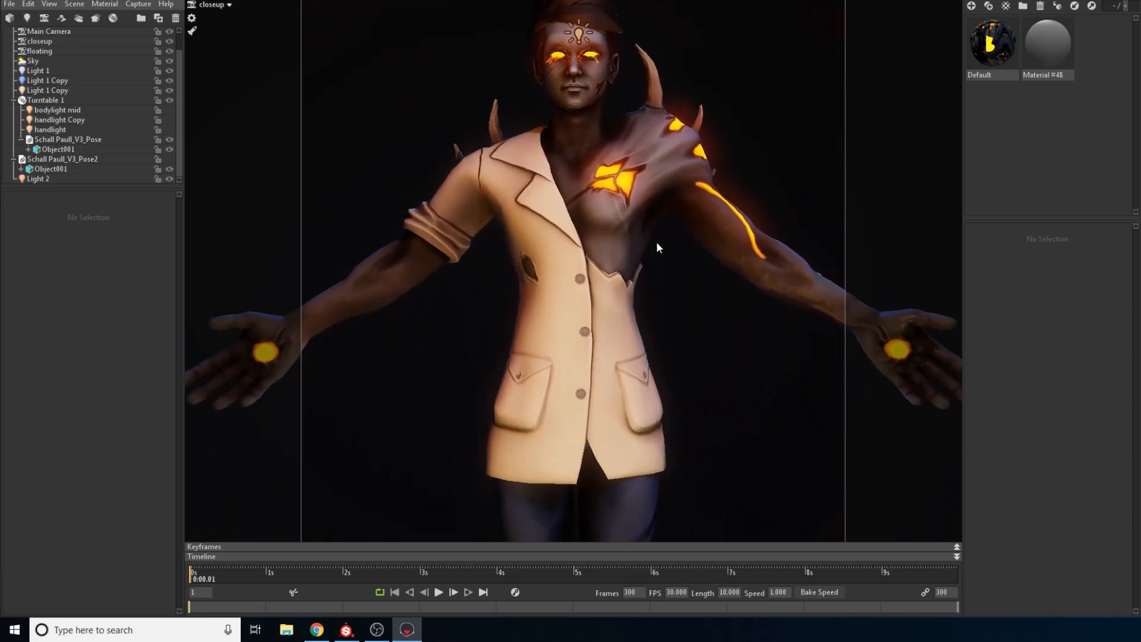
scroll(667, 268, "down", 1)
scroll(668, 270, "down", 5)
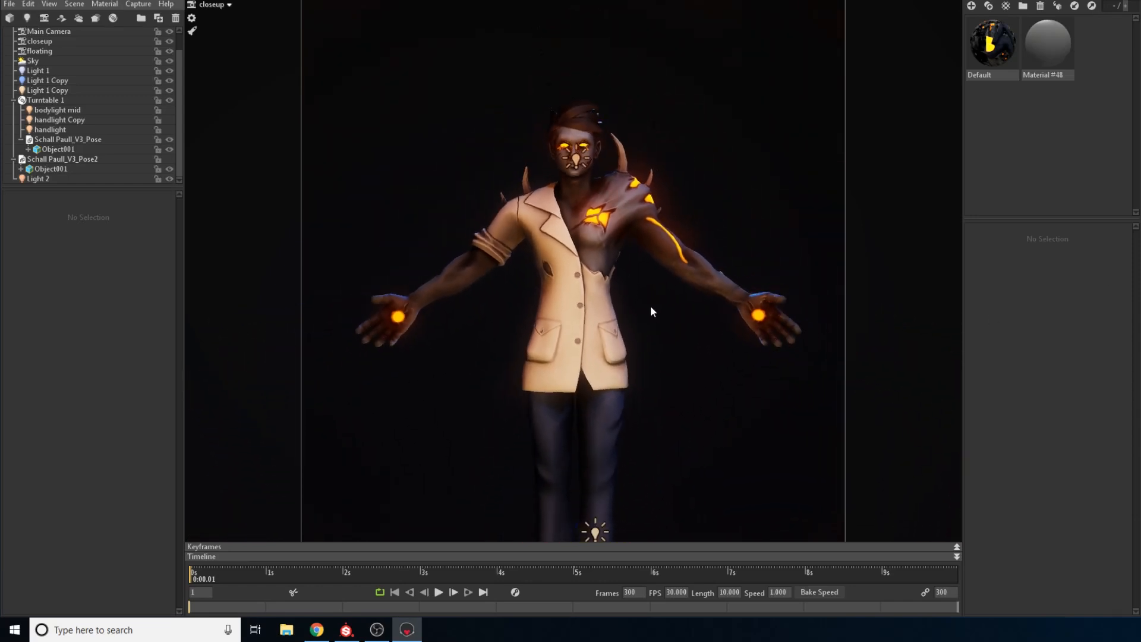
left_click_drag(656, 321, 649, 344)
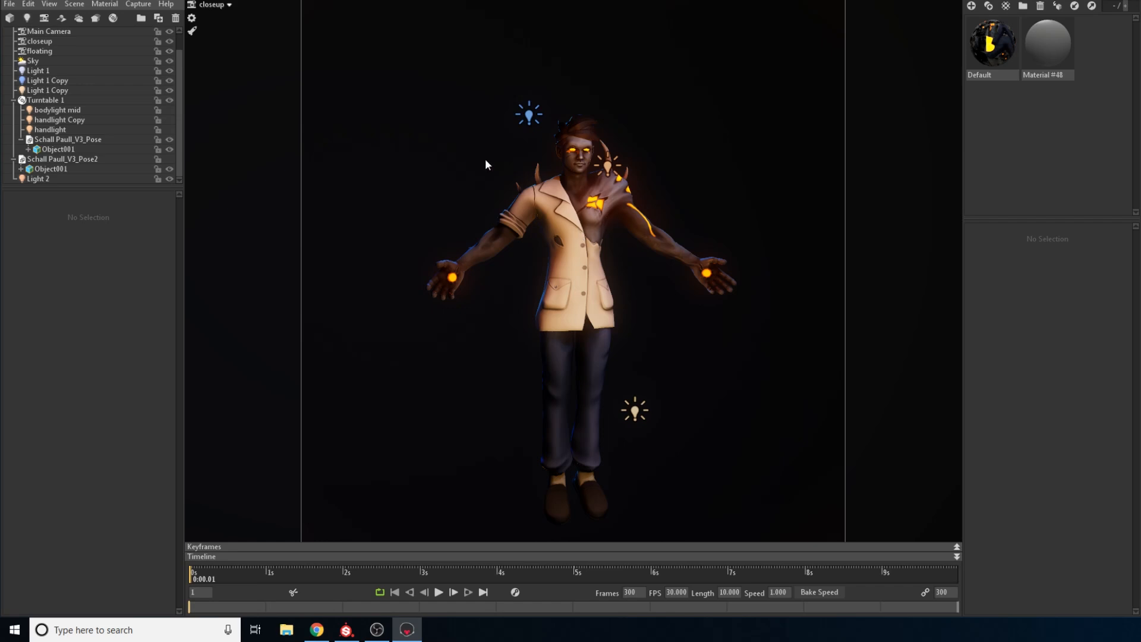
scroll(524, 231, "up", 4)
left_click_drag(559, 233, 608, 309)
scroll(597, 160, "down", 2)
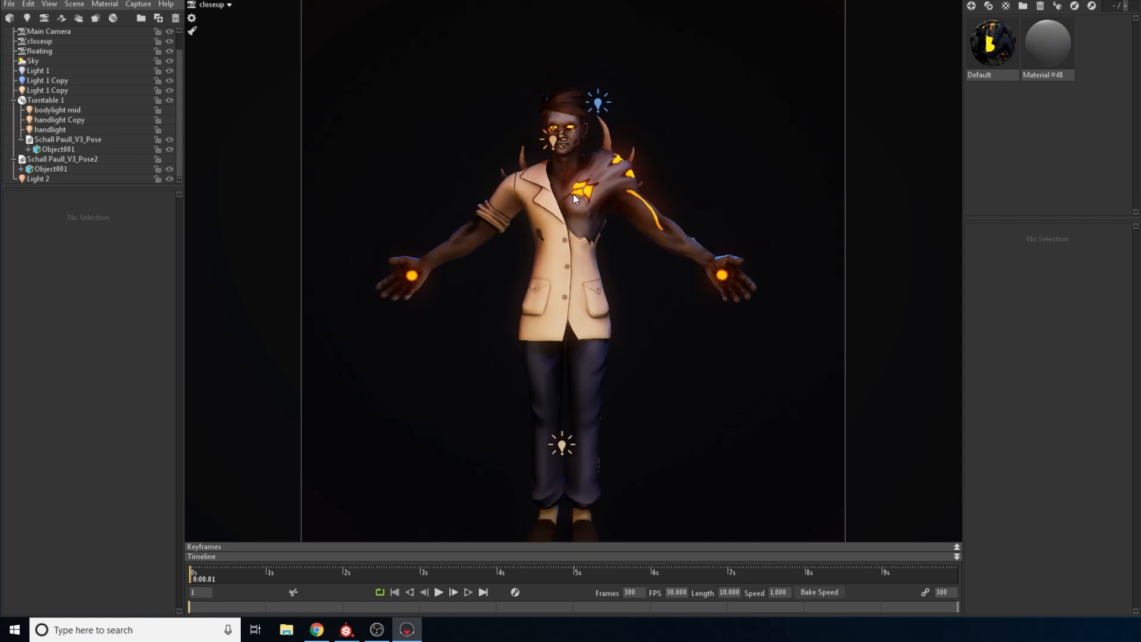
middle_click_drag(539, 212, 556, 230)
scroll(556, 230, "up", 1)
left_click_drag(557, 232, 586, 254)
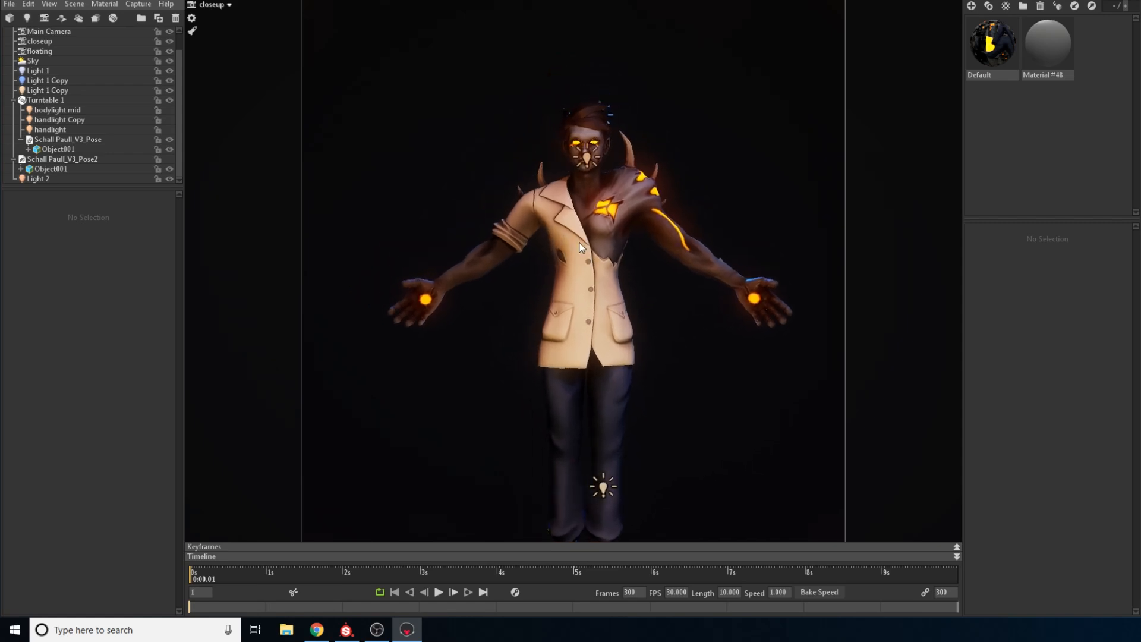
scroll(489, 286, "up", 1)
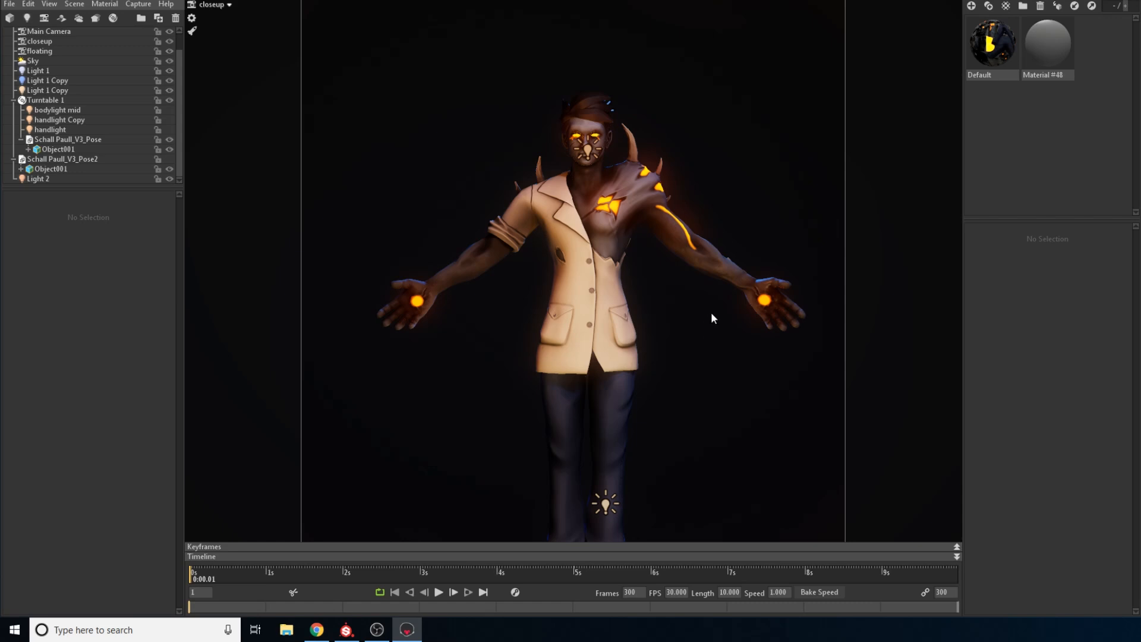
scroll(767, 295, "up", 2)
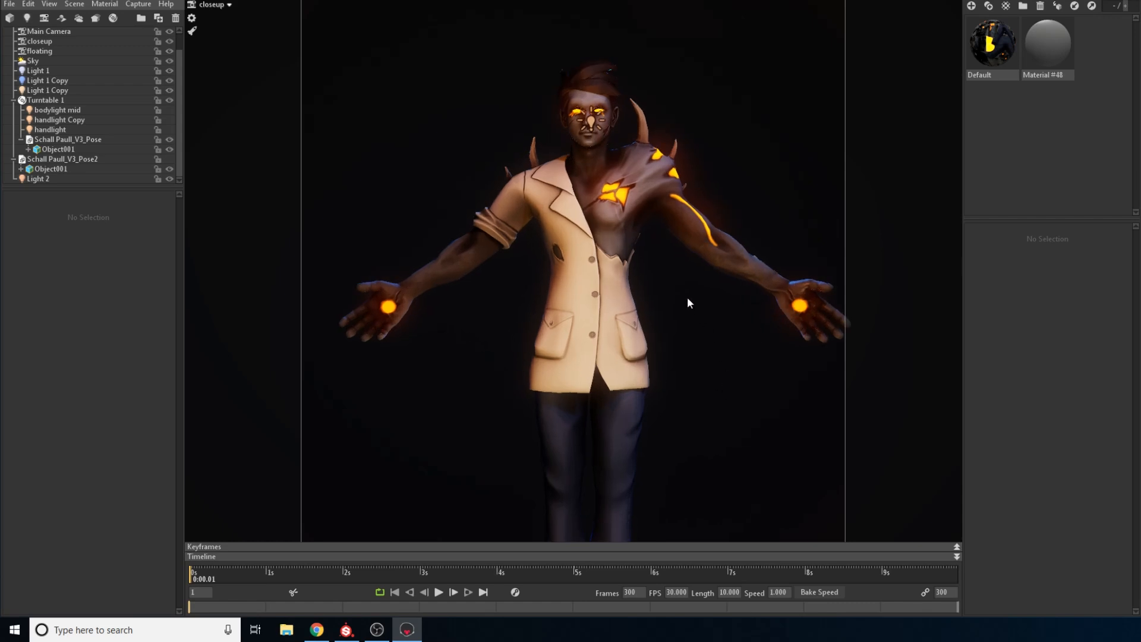
scroll(657, 263, "down", 2)
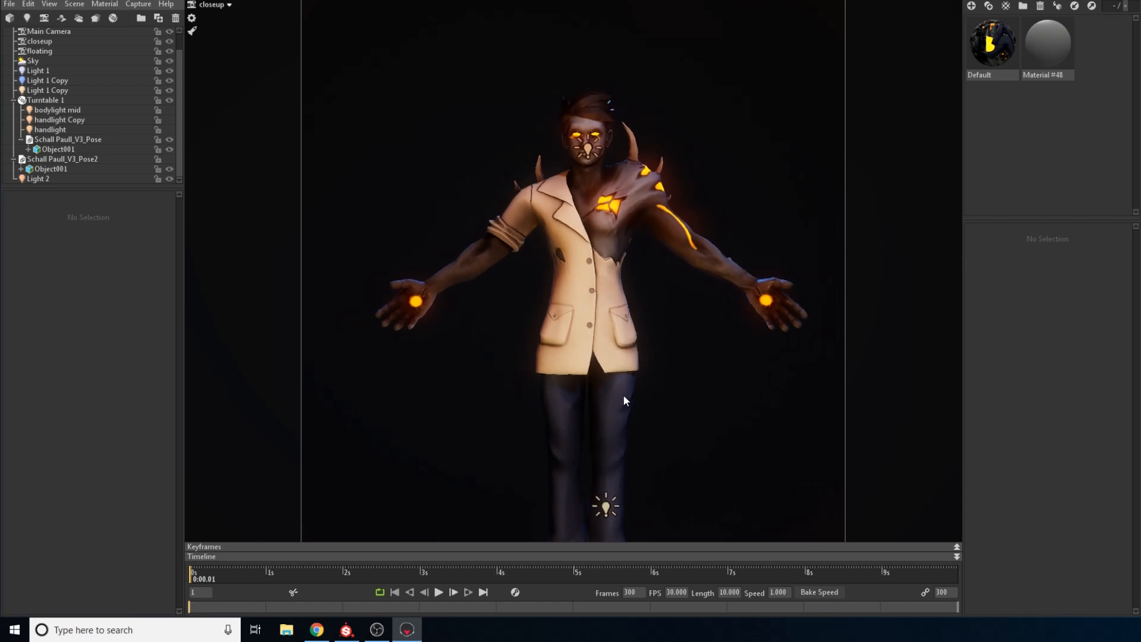
scroll(640, 320, "down", 2)
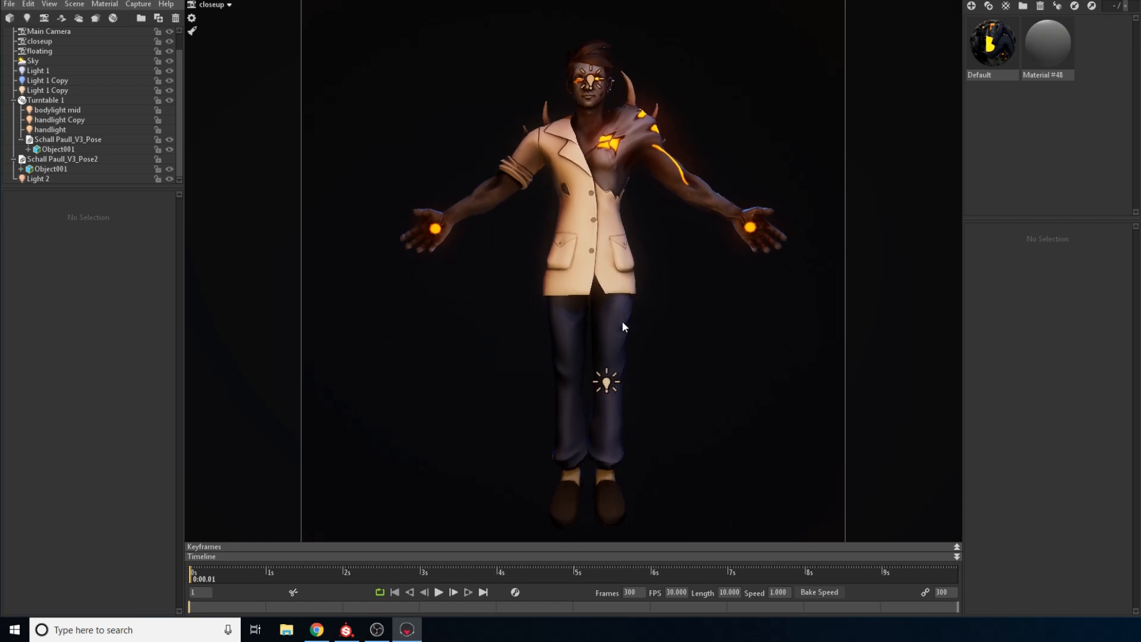
left_click(622, 320)
left_click(689, 355)
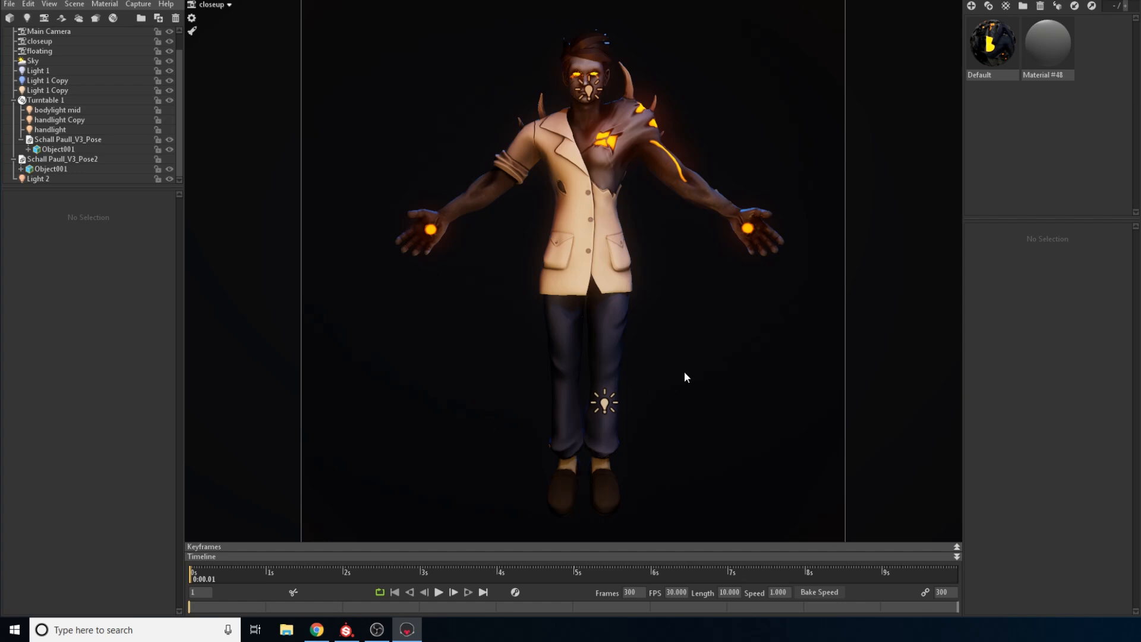
left_click_drag(684, 371, 706, 359)
mouse_move(581, 376)
left_mouse_down()
mouse_move(590, 381)
mouse_move(588, 369)
left_mouse_up()
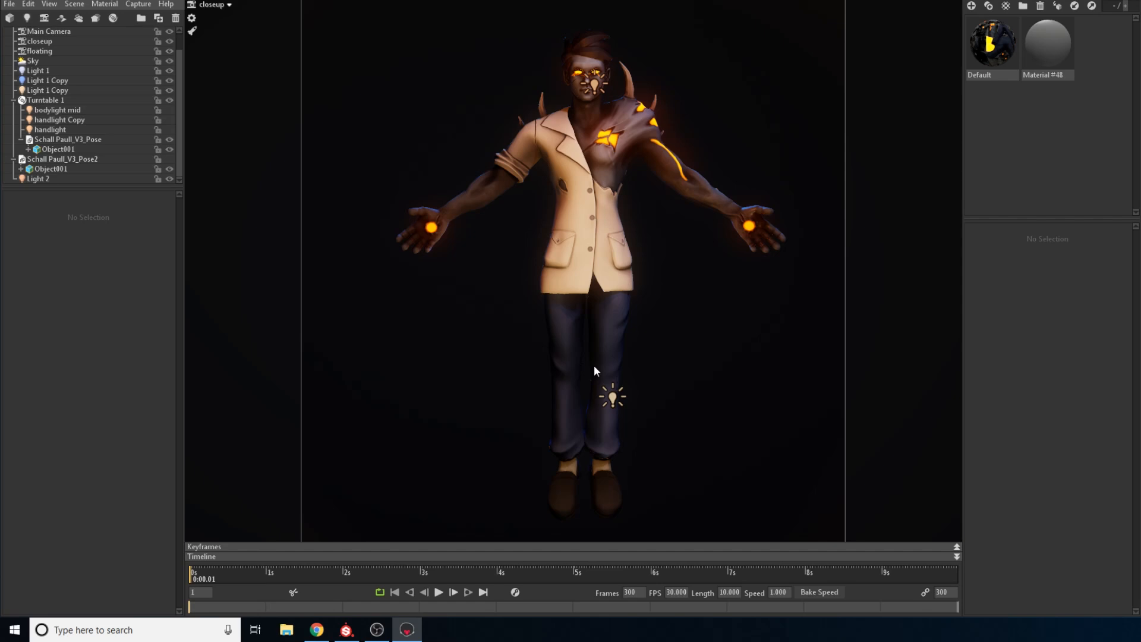
scroll(607, 341, "down", 1)
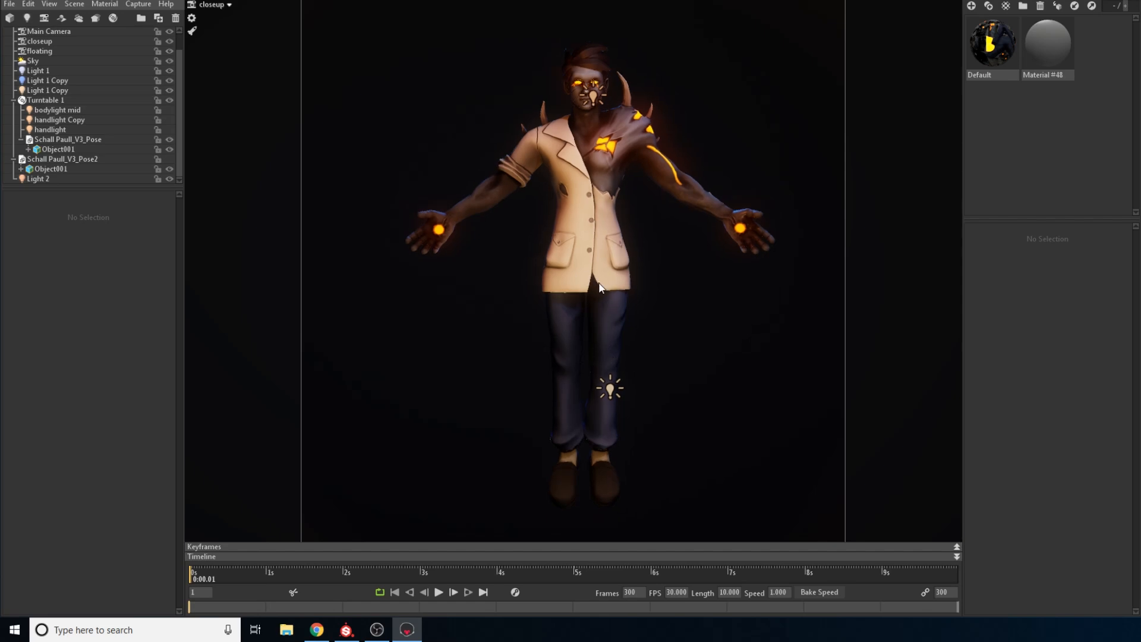
middle_click_drag(597, 280, 632, 337)
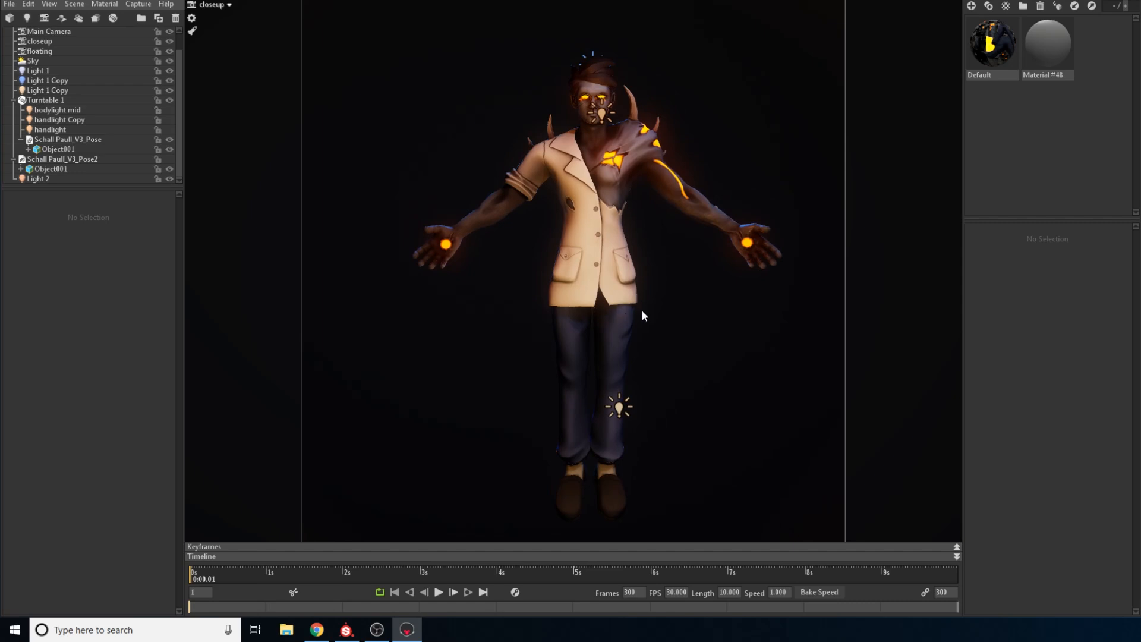
left_click_drag(640, 309, 589, 268)
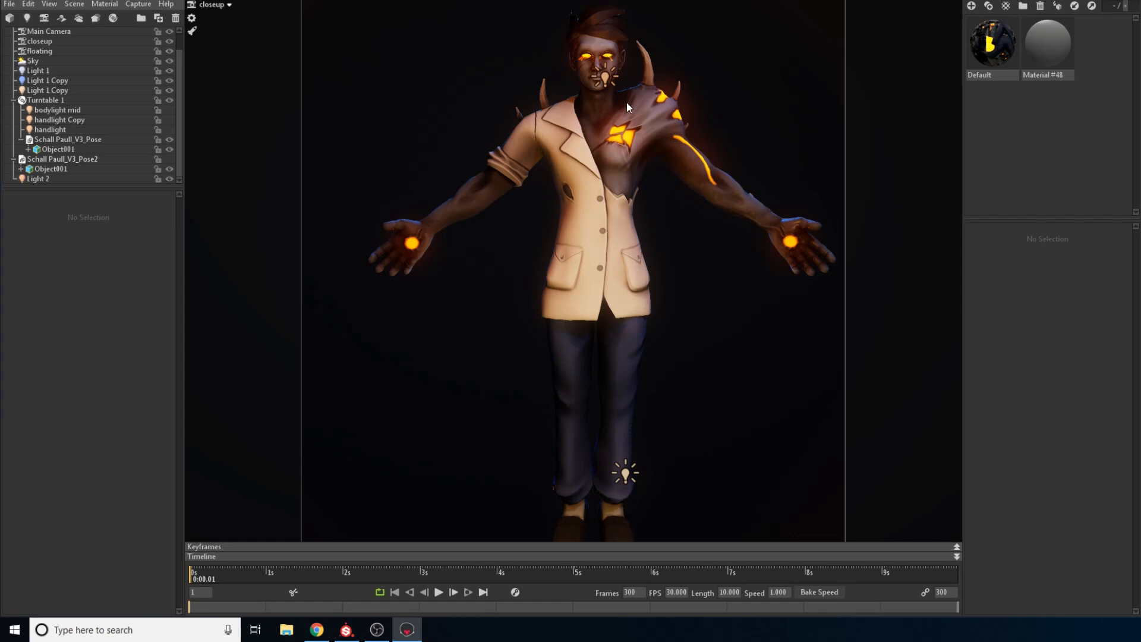
left_click_drag(627, 84, 615, 153)
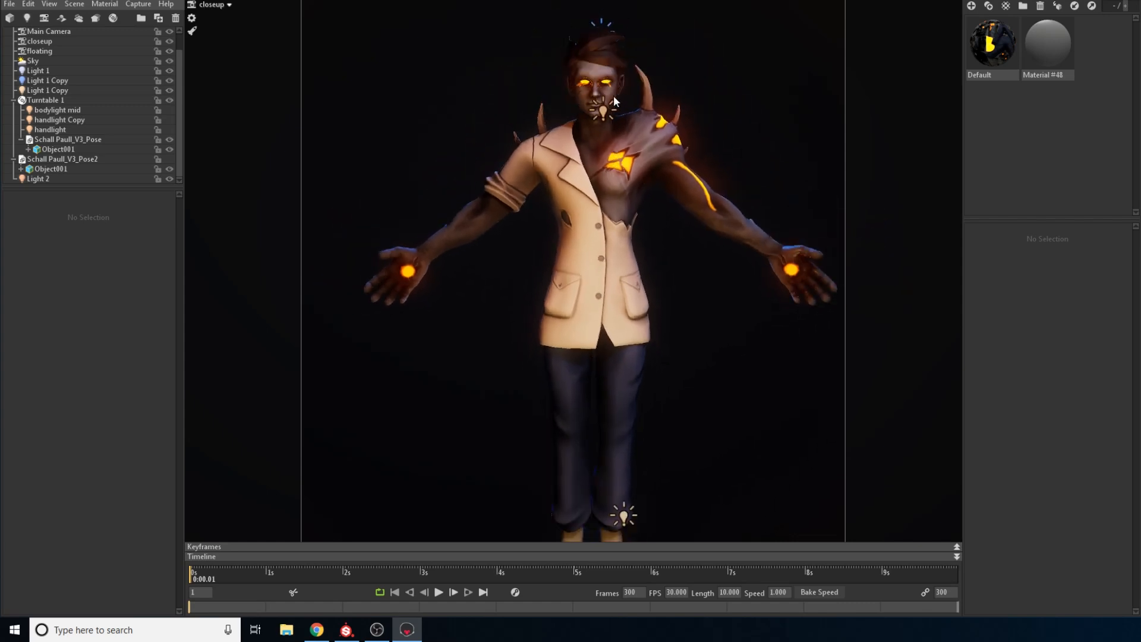
scroll(622, 149, "up", 2)
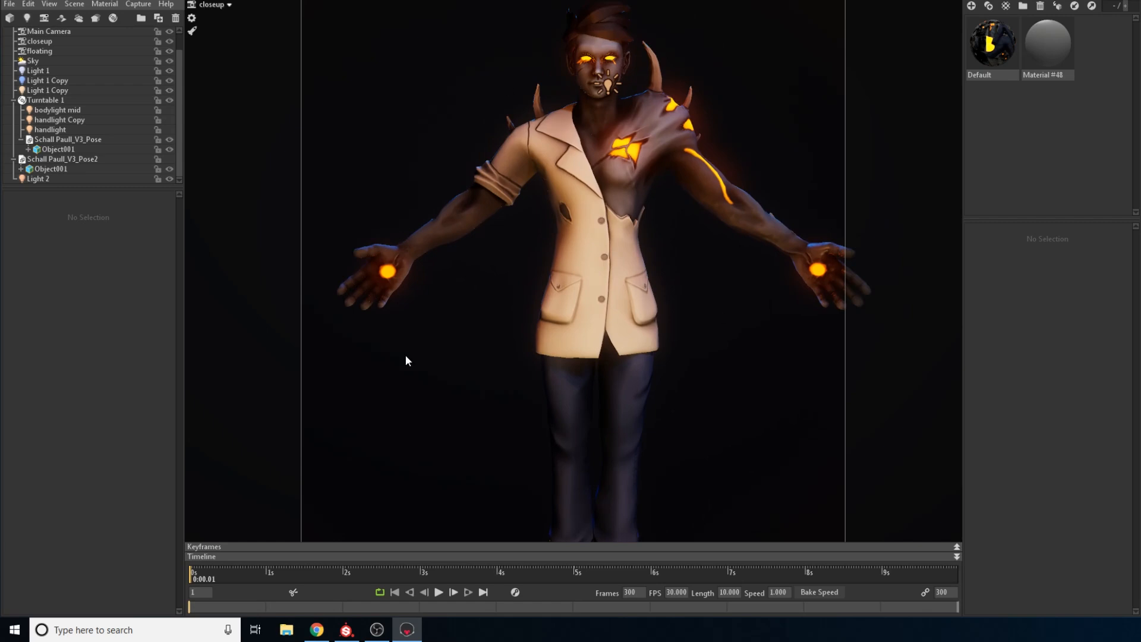
scroll(593, 288, "down", 2)
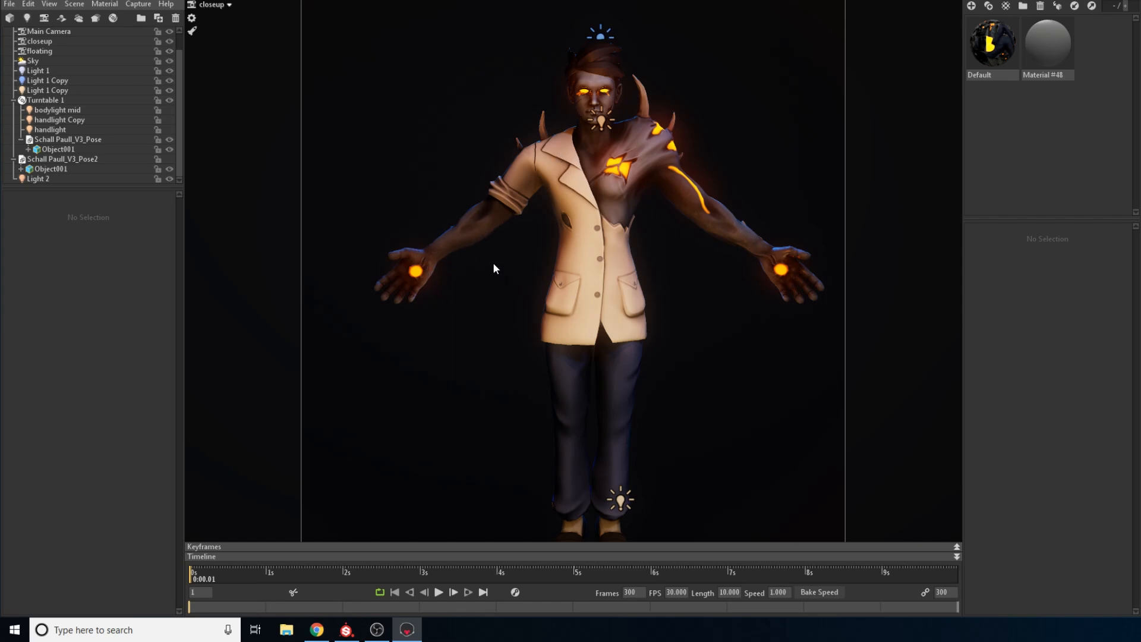
Turn on the bodylight mid and handlight Copy lights, and swap the visible Turntable 1 model for the Pose2 model
left_click(169, 110)
left_click(169, 120)
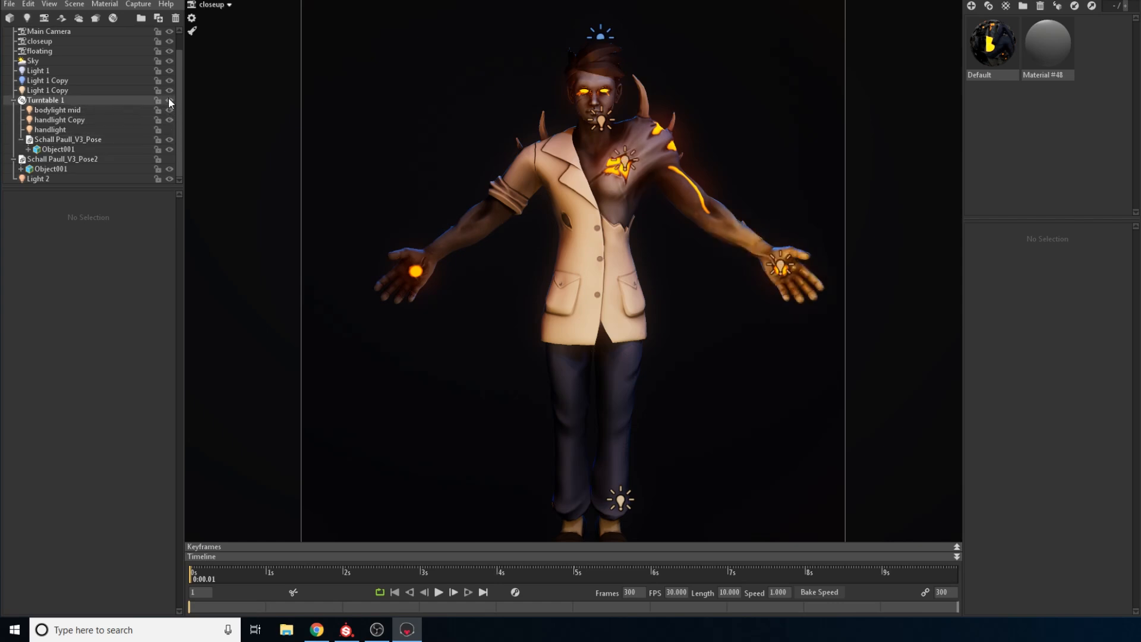
left_click(169, 100)
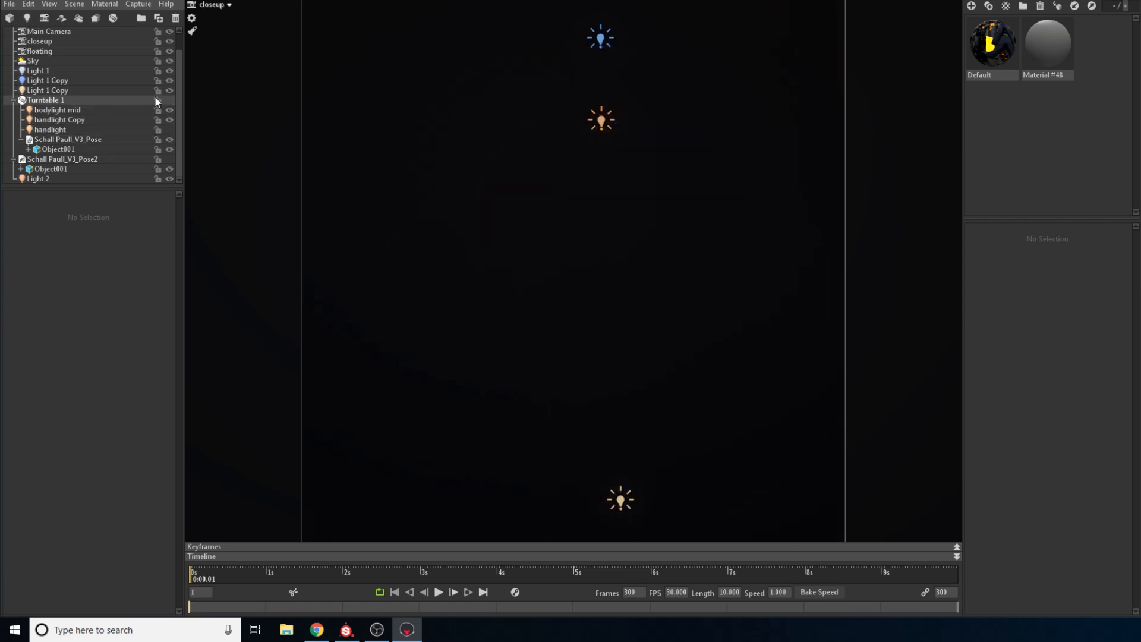
left_click(170, 159)
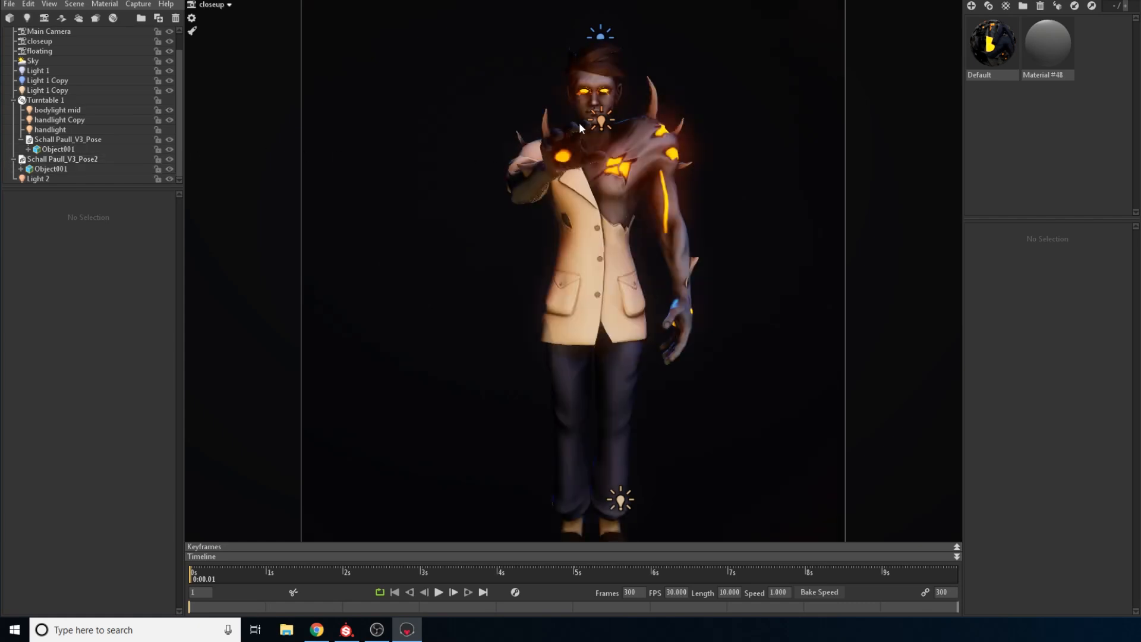
Examine the Pose2 character from the whole figure to the outstretched hand, face and glowing chest wound
scroll(588, 95, "up", 2)
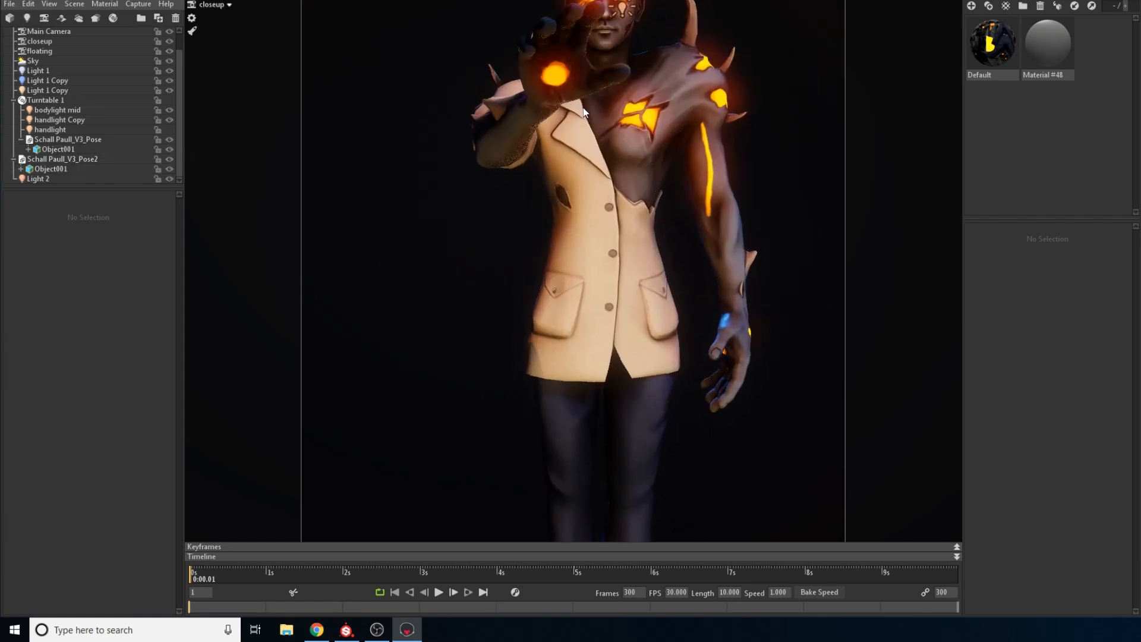
scroll(617, 109, "down", 2)
scroll(570, 116, "up", 4)
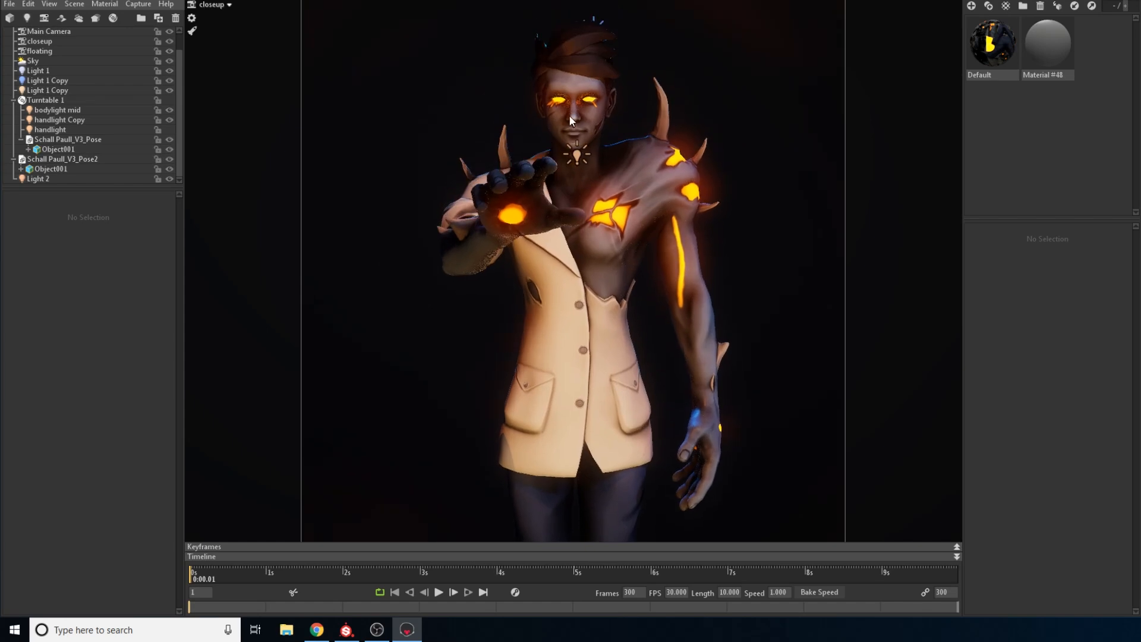
scroll(584, 138, "down", 3)
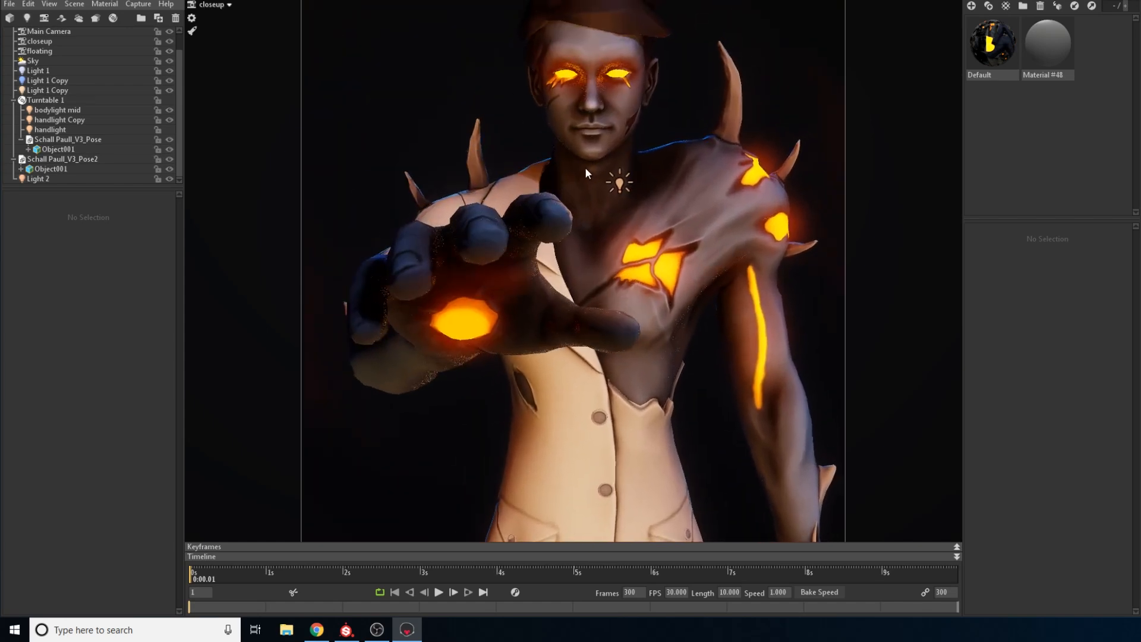
left_click_drag(584, 194, 591, 179)
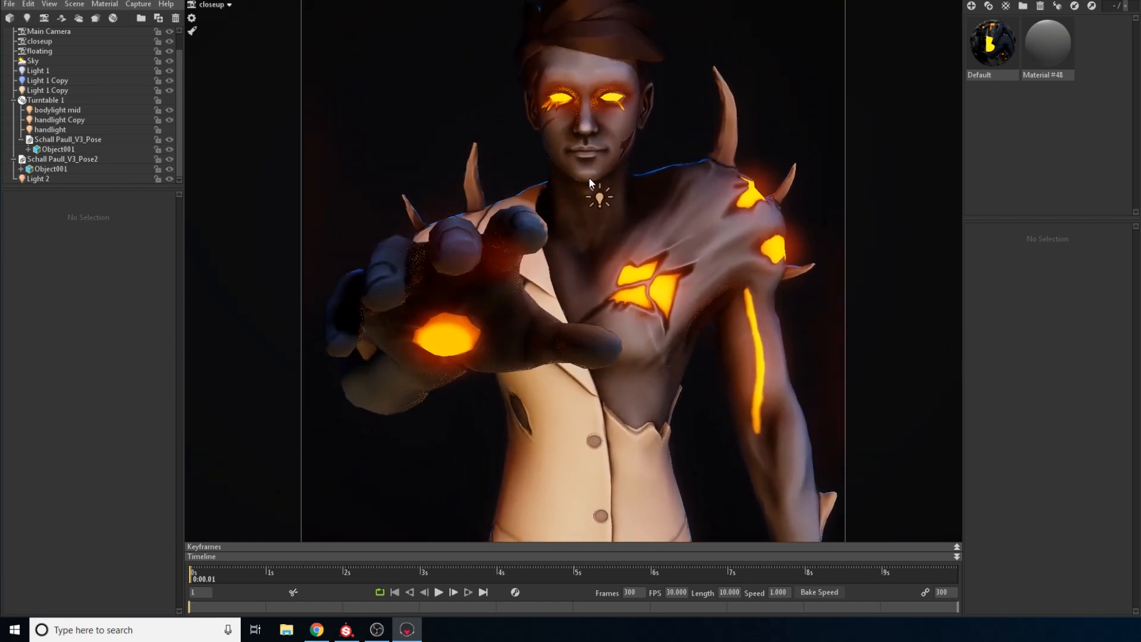
scroll(596, 172, "down", 2)
scroll(595, 162, "up", 1)
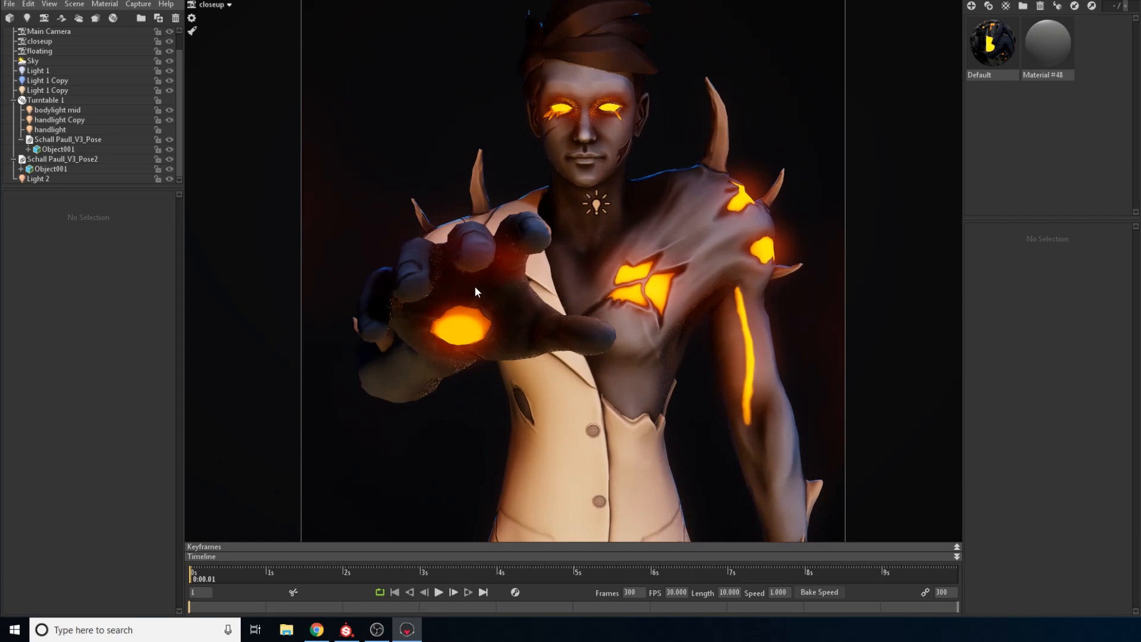
left_click_drag(474, 287, 596, 215)
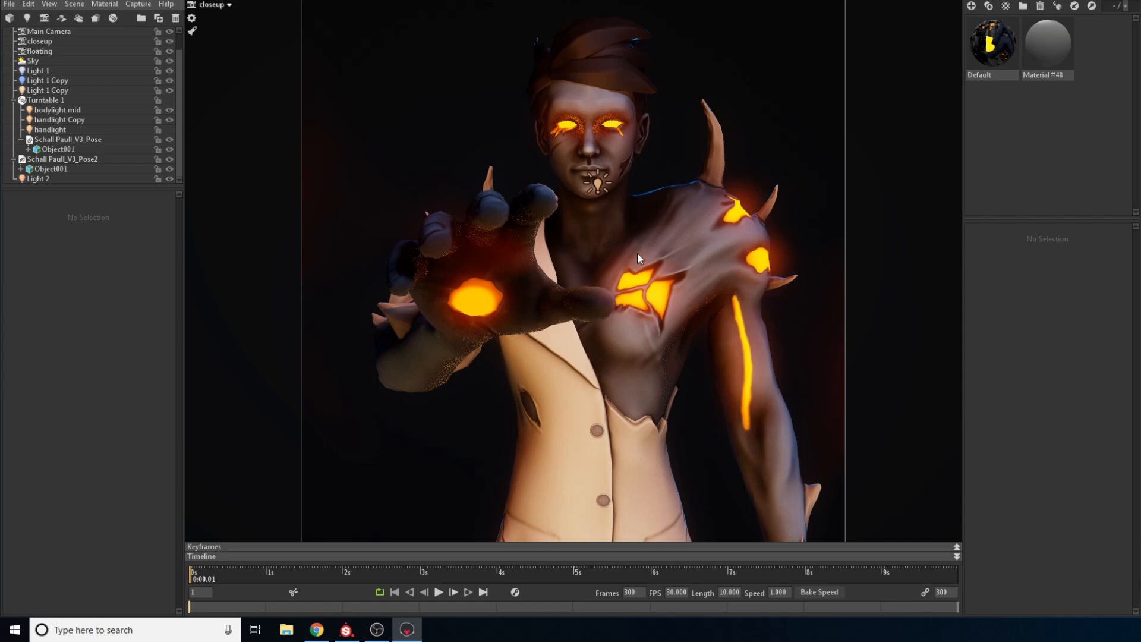
Inspect the reaching hand's glowing palm and the lit face, chest and shoulder spikes at closer and wider framings
scroll(604, 183, "up", 1)
left_click_drag(621, 204, 620, 214)
left_click_drag(602, 167, 601, 180)
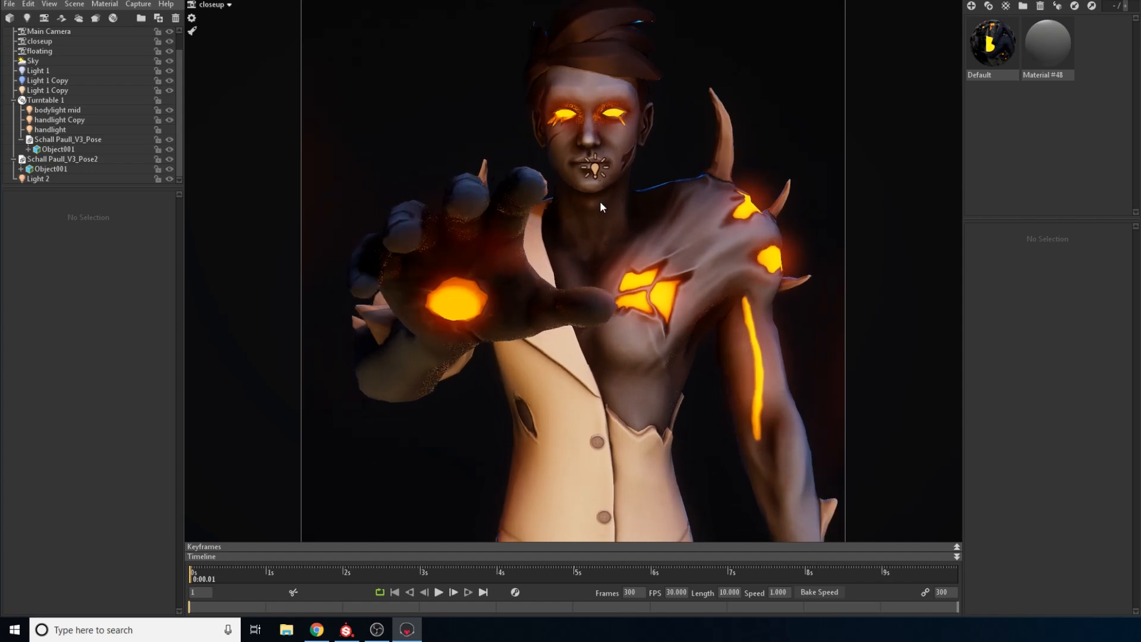
scroll(595, 178, "down", 1)
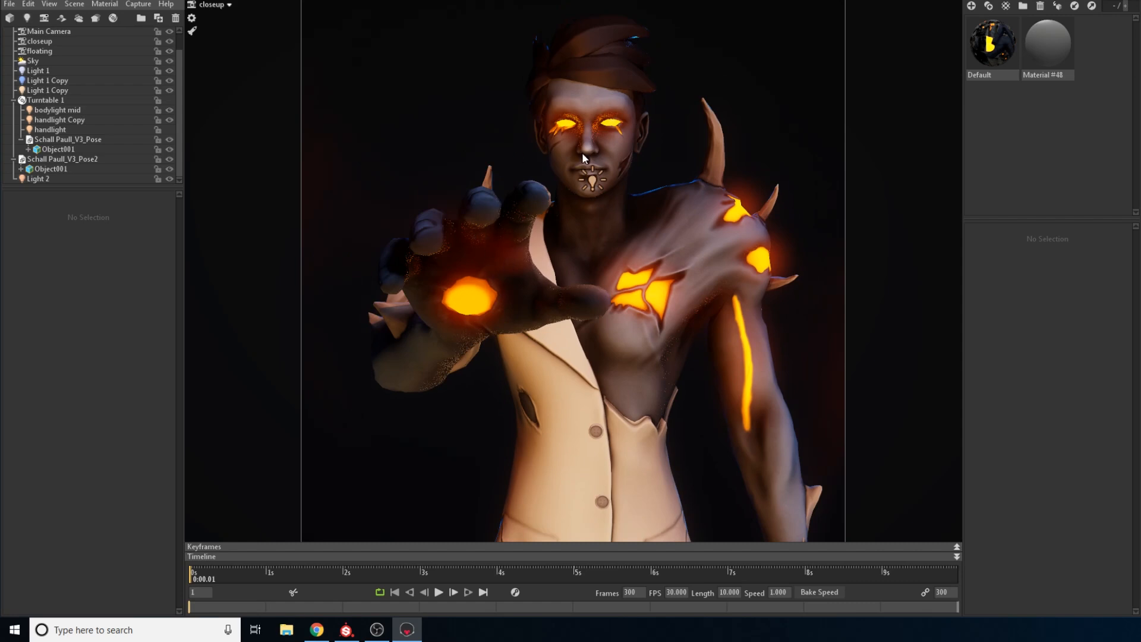
scroll(585, 151, "up", 1)
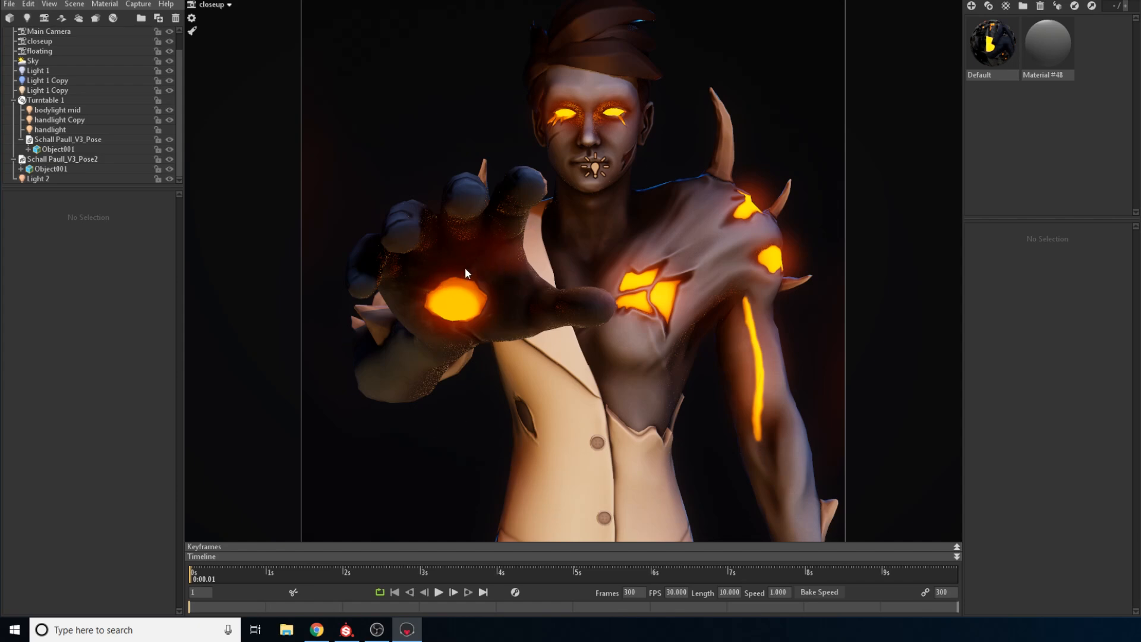
scroll(539, 255, "down", 5)
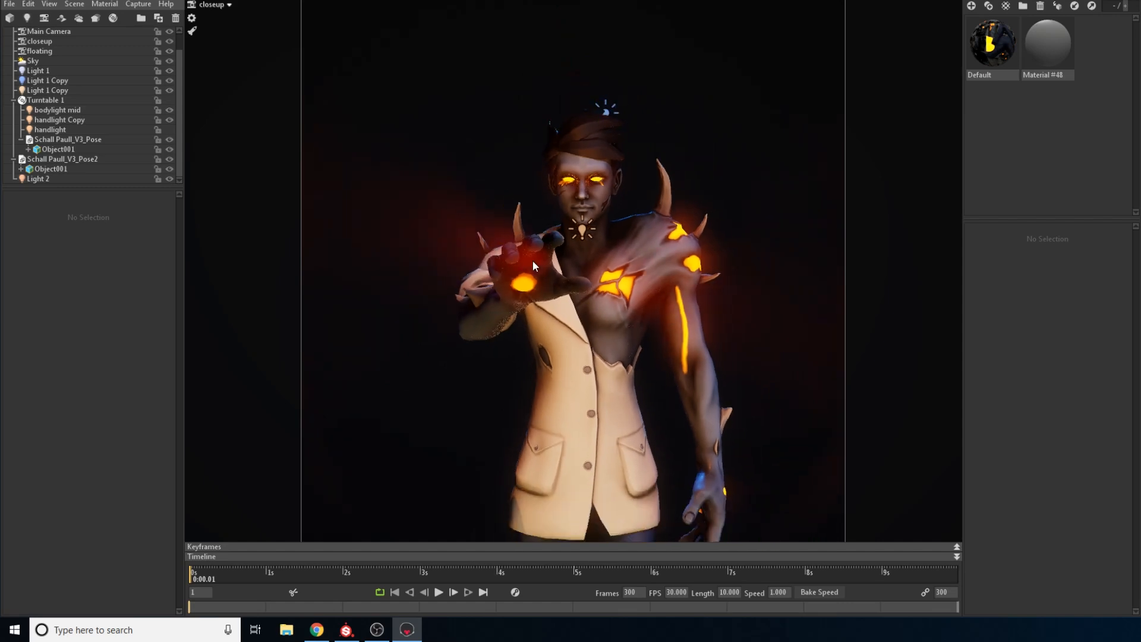
scroll(564, 202, "up", 5)
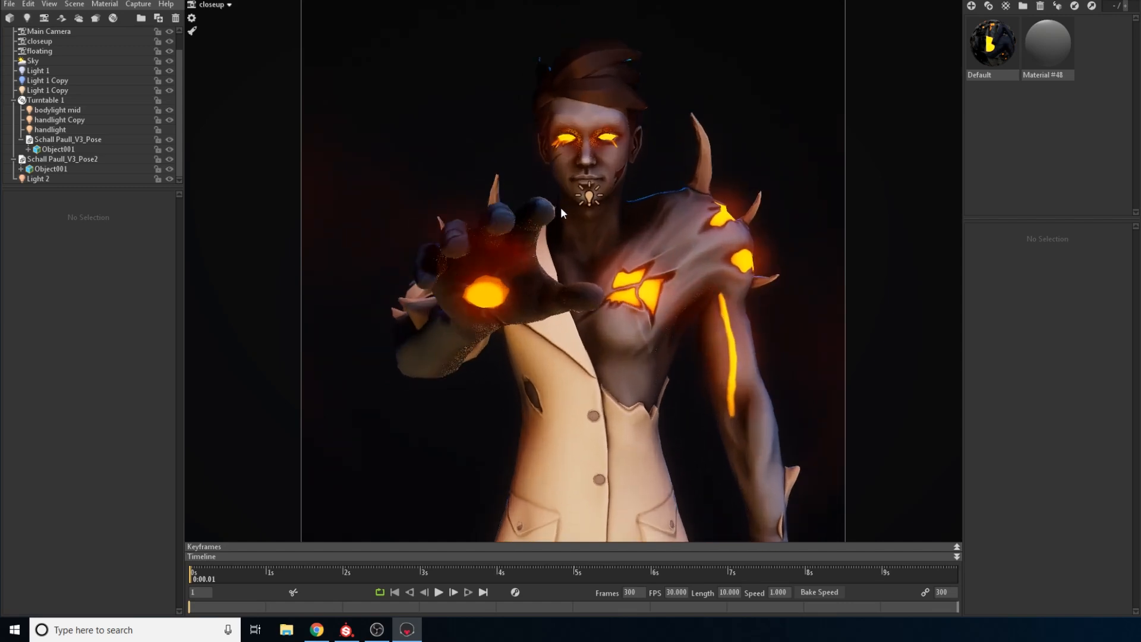
scroll(567, 210, "up", 2)
left_click_drag(630, 277, 626, 302)
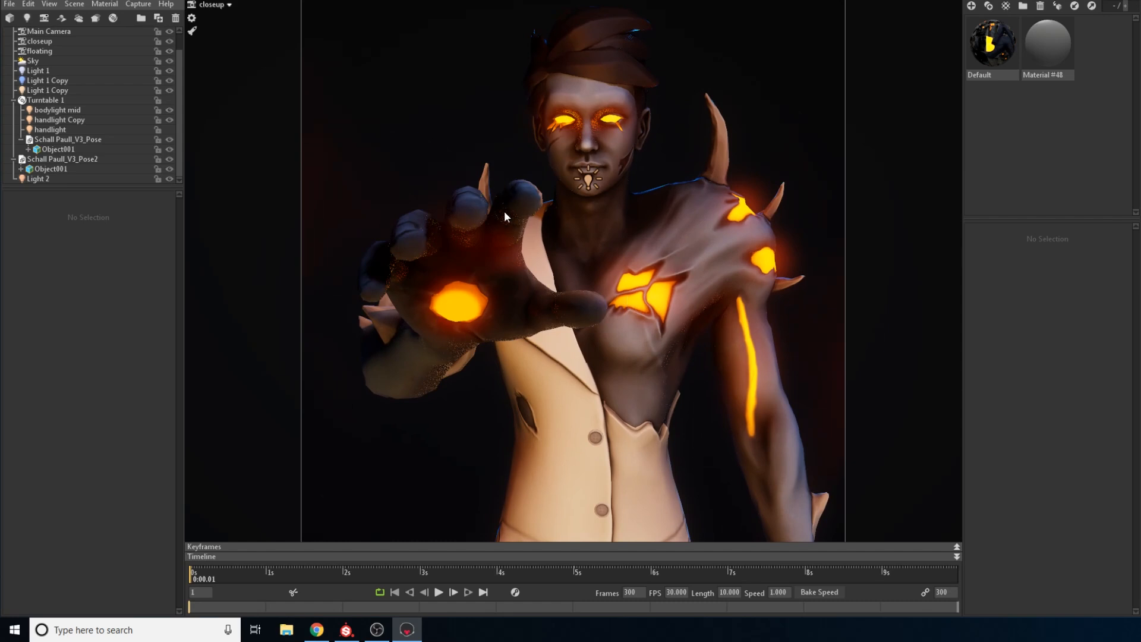
scroll(565, 248, "down", 2)
scroll(561, 226, "up", 1)
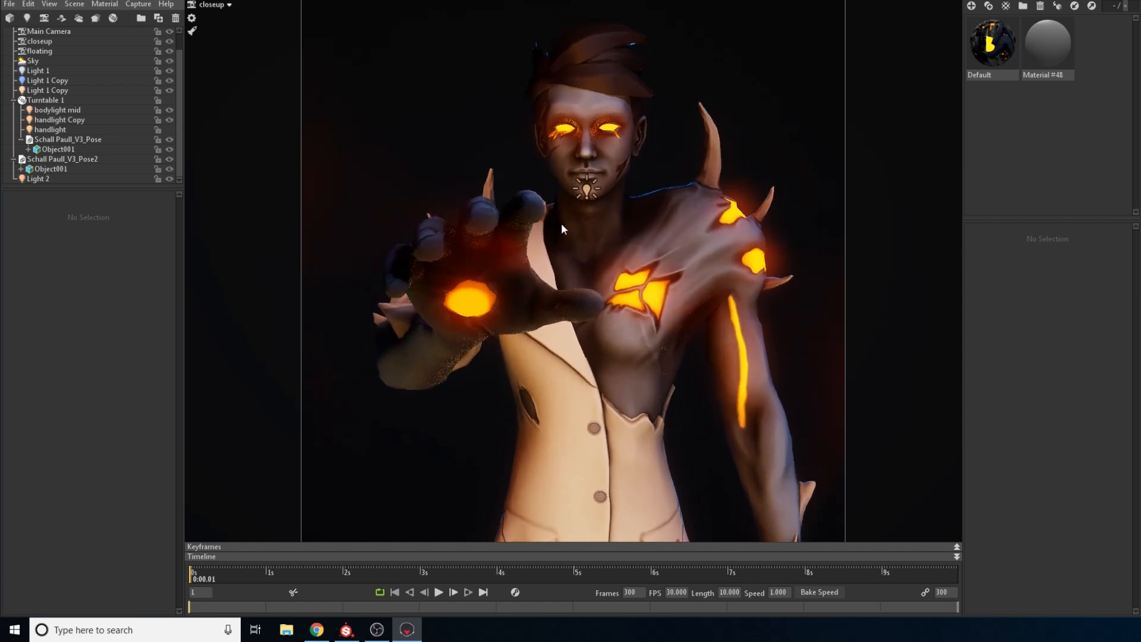